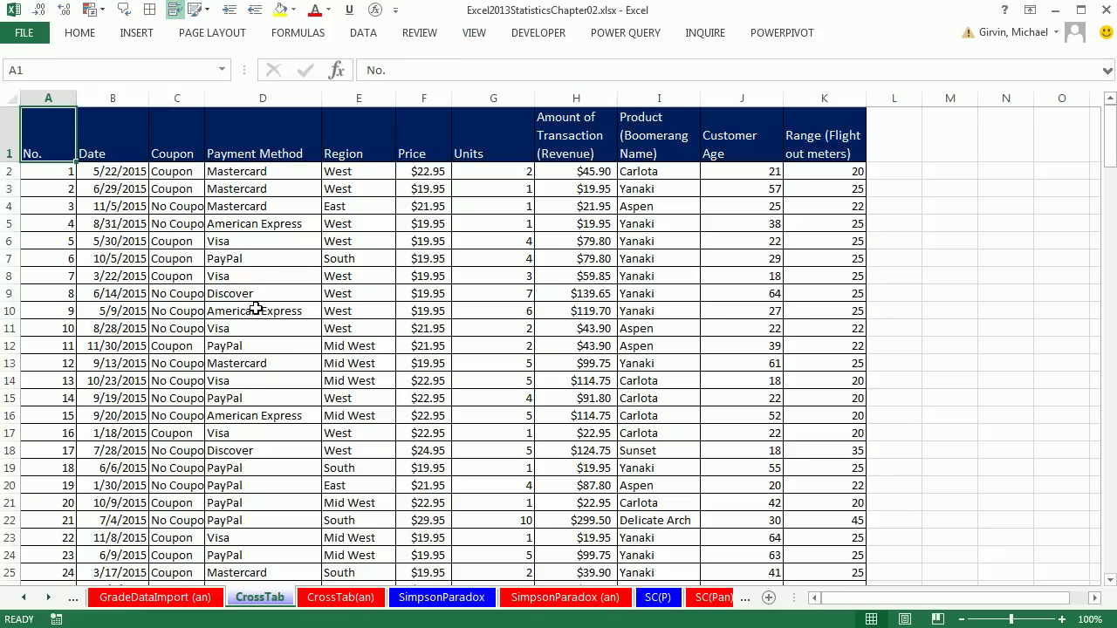
Step: Highlight the Customer Age and Payment Method data on CrossTab, then go to the CrossTab(an) sheet
click(295, 304)
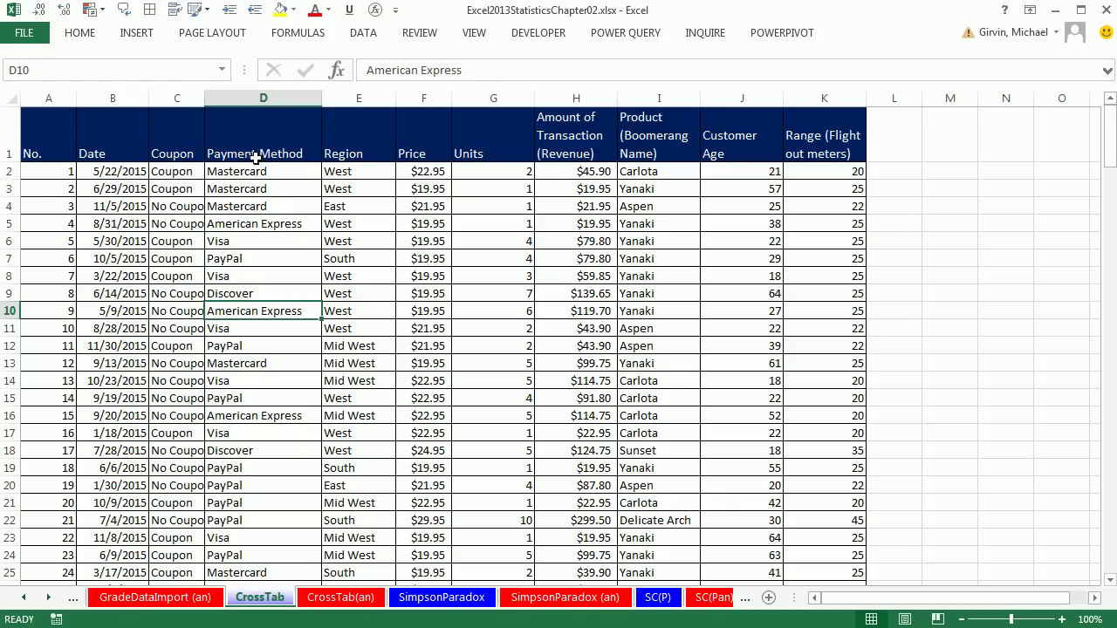
drag(729, 143, 743, 381)
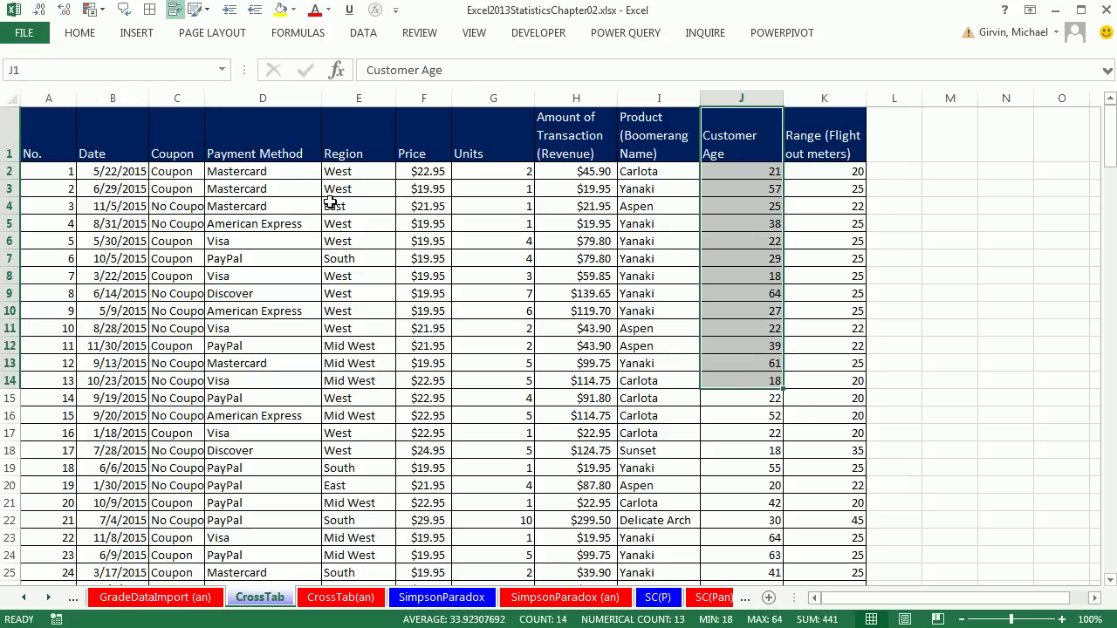
drag(254, 149, 264, 425)
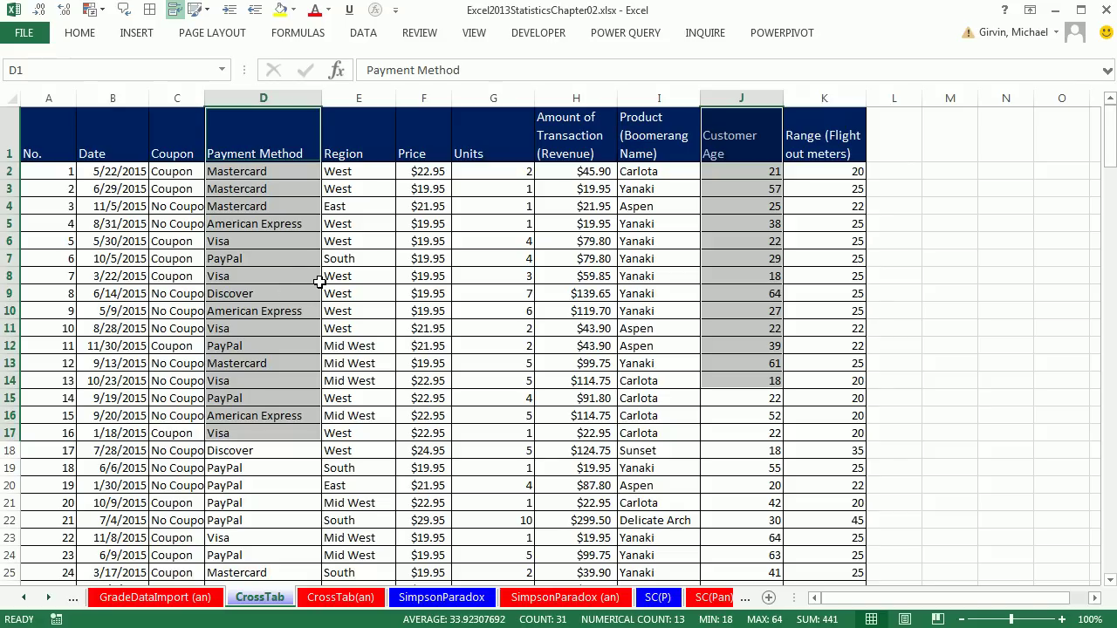
click(736, 135)
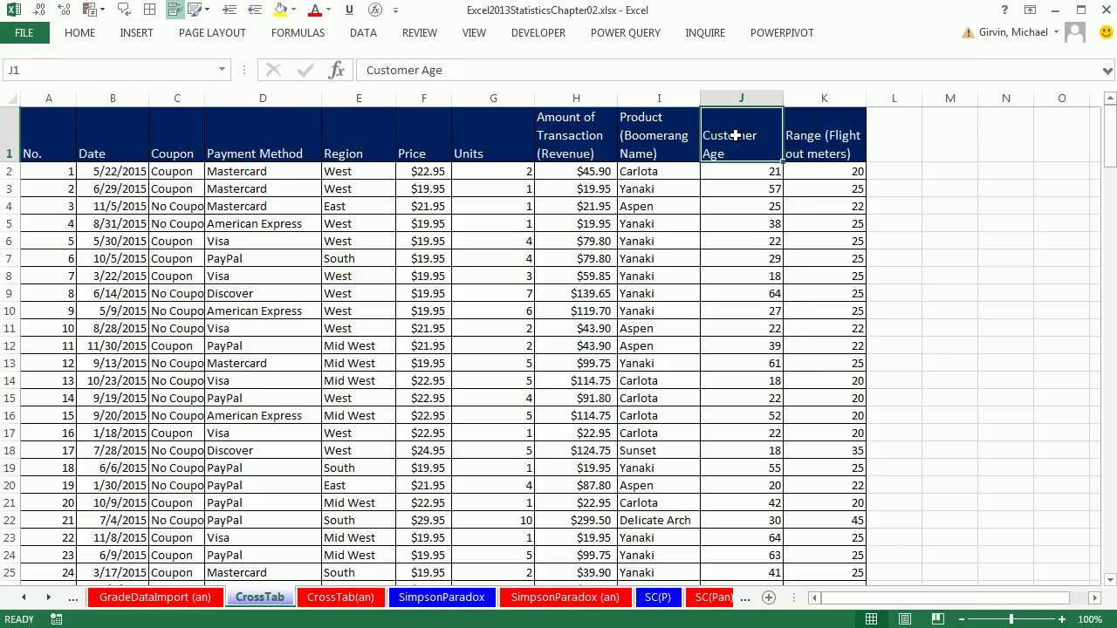
click(339, 597)
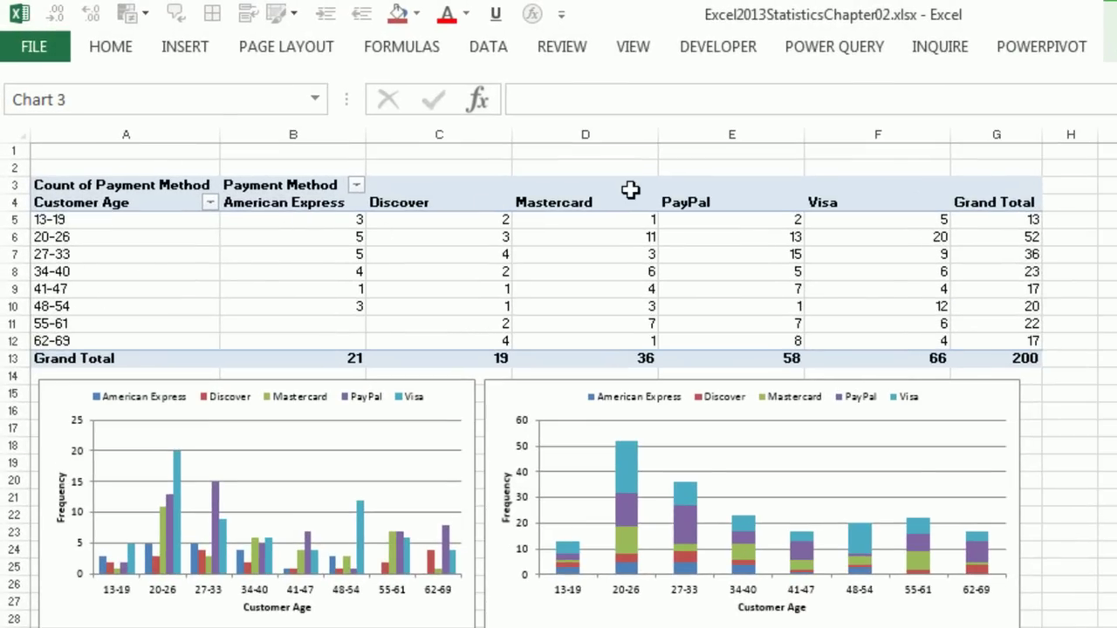
click(626, 272)
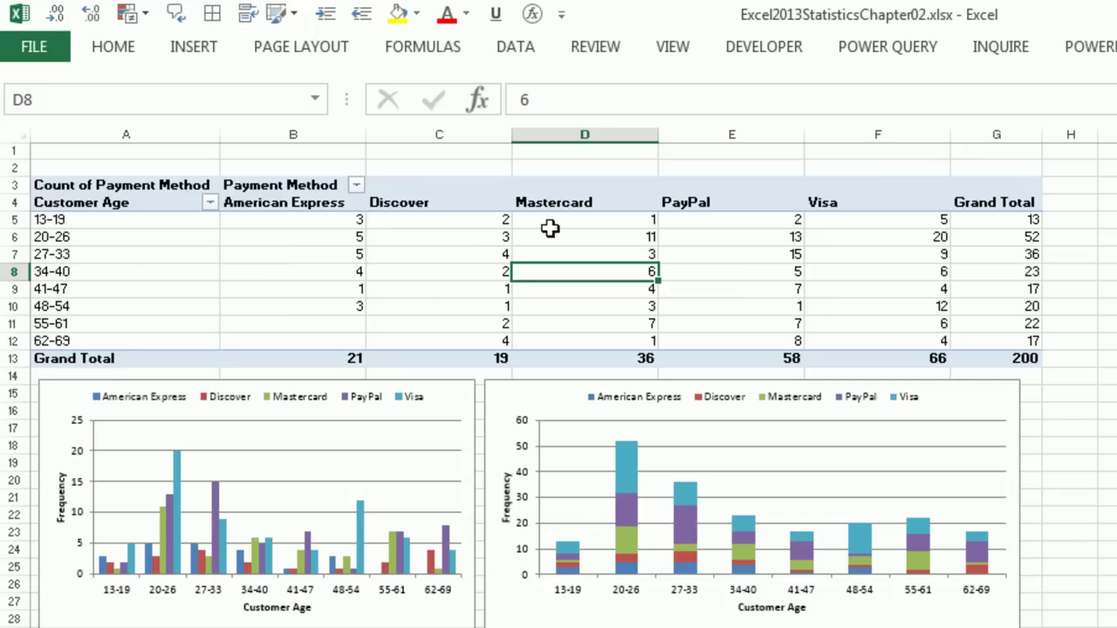
click(778, 322)
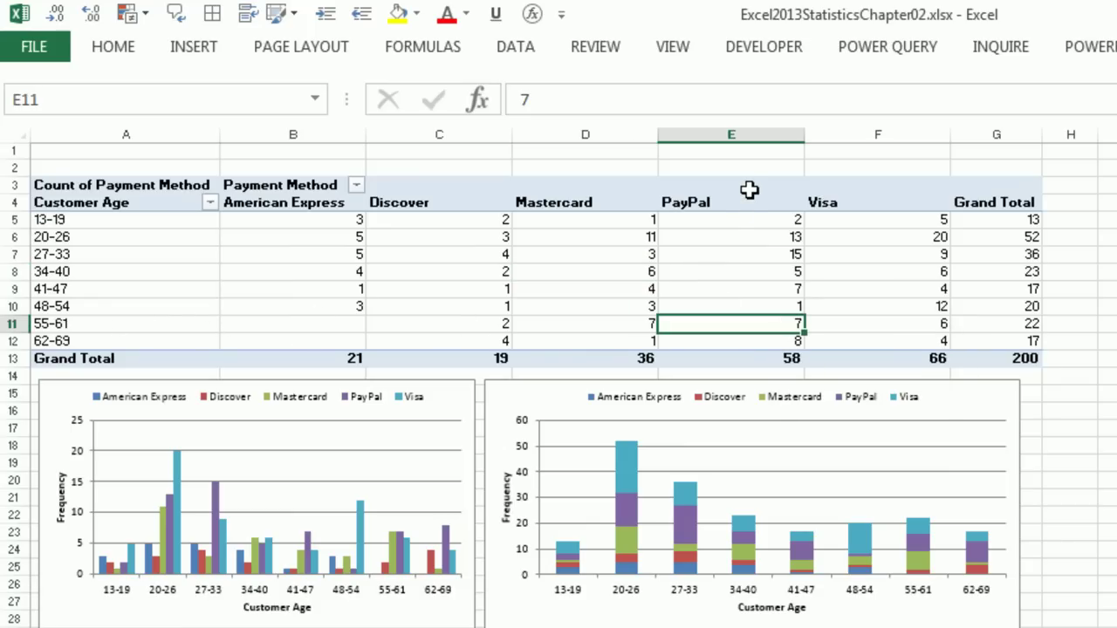
click(934, 271)
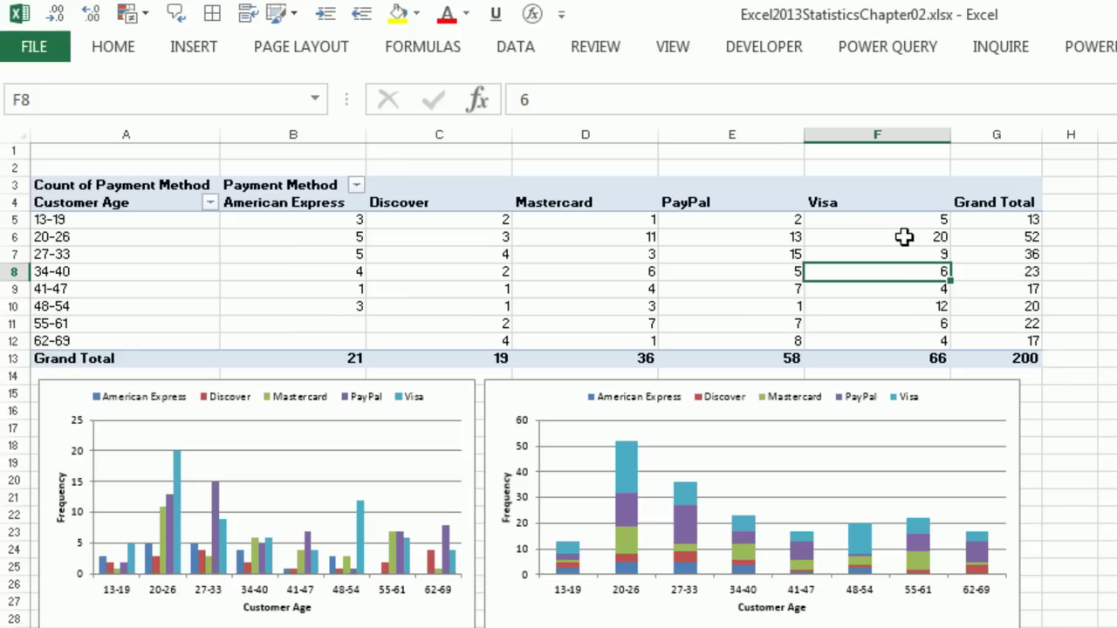
click(904, 237)
mouse_move(909, 249)
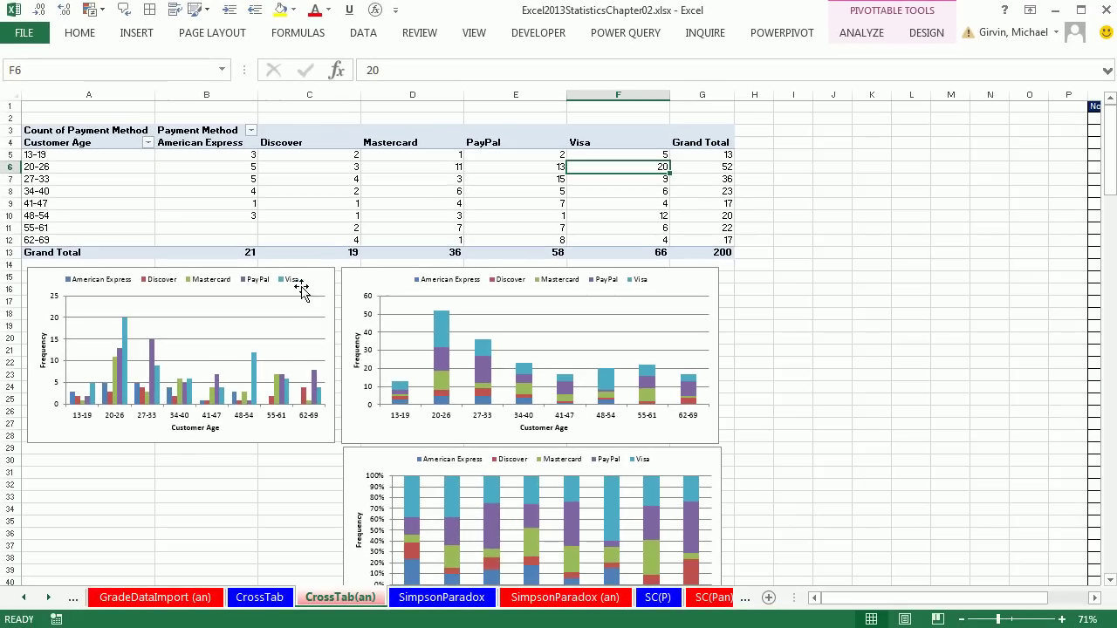
click(446, 396)
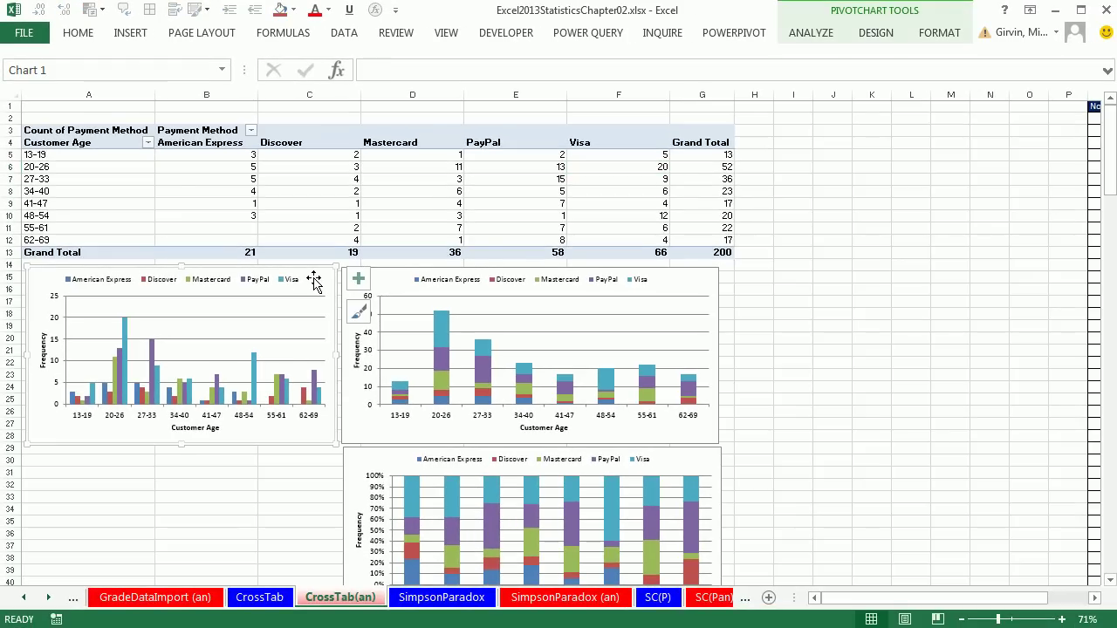
click(399, 279)
click(377, 459)
scroll(621, 434, down, 1)
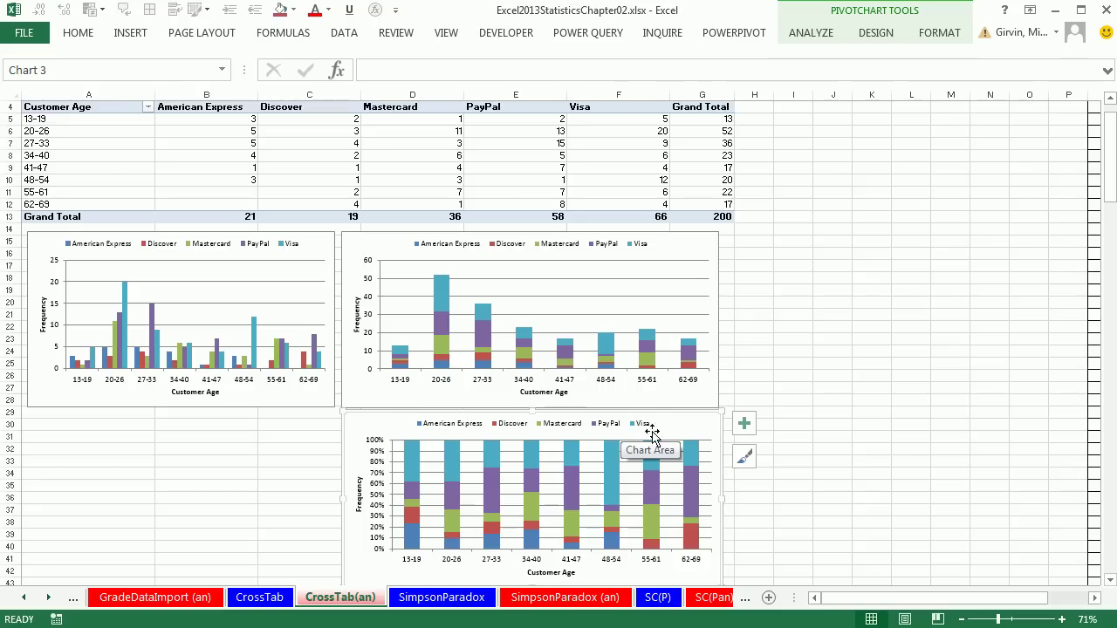
click(322, 252)
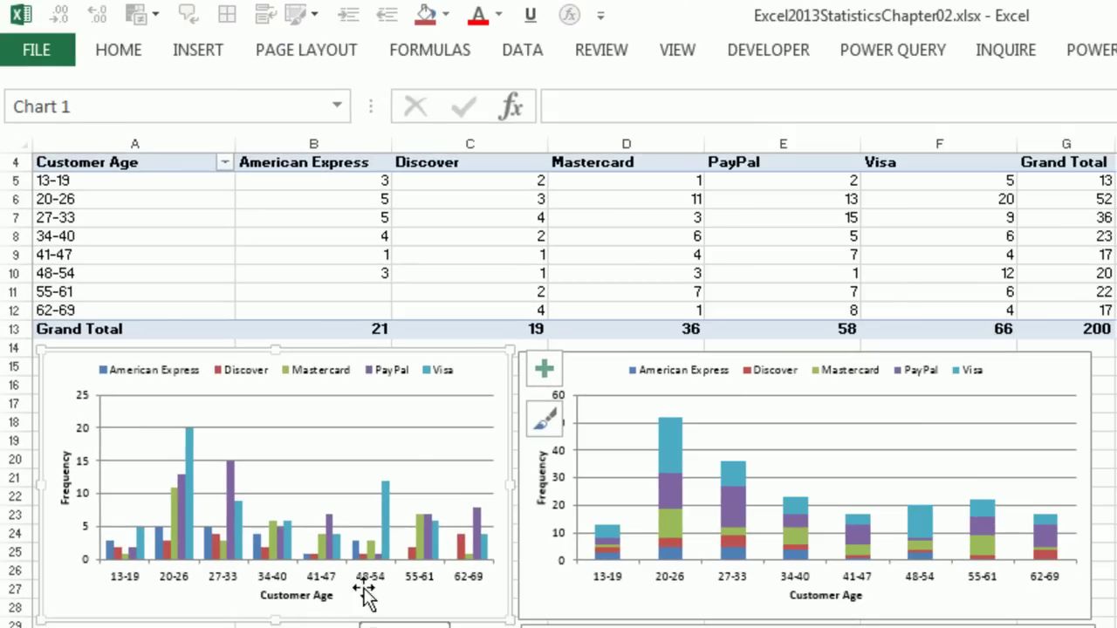
click(1050, 381)
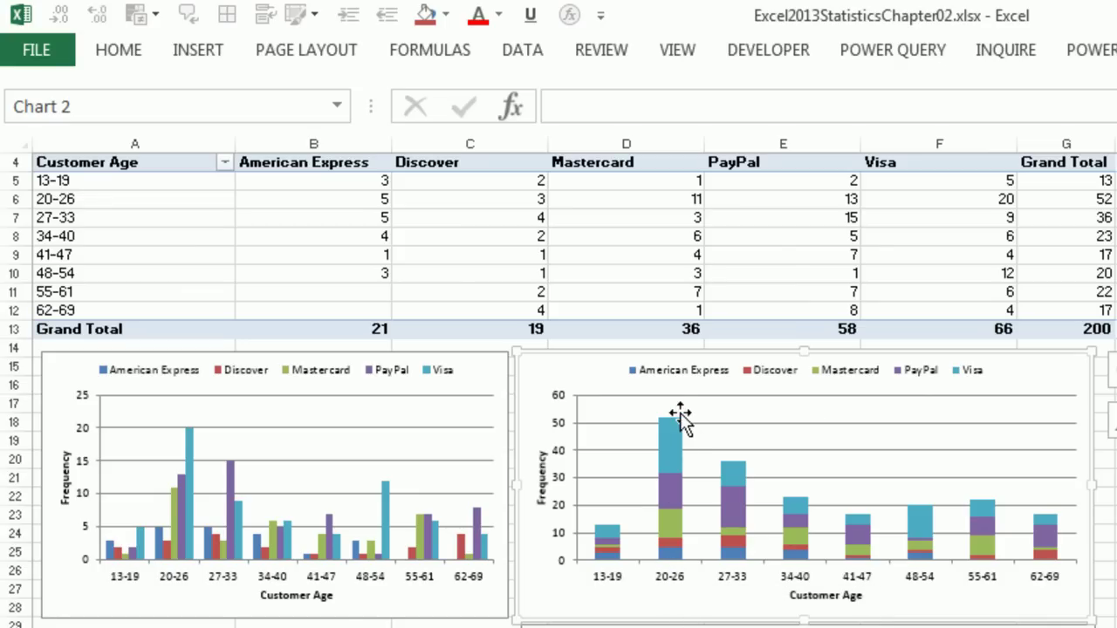
mouse_move(738, 503)
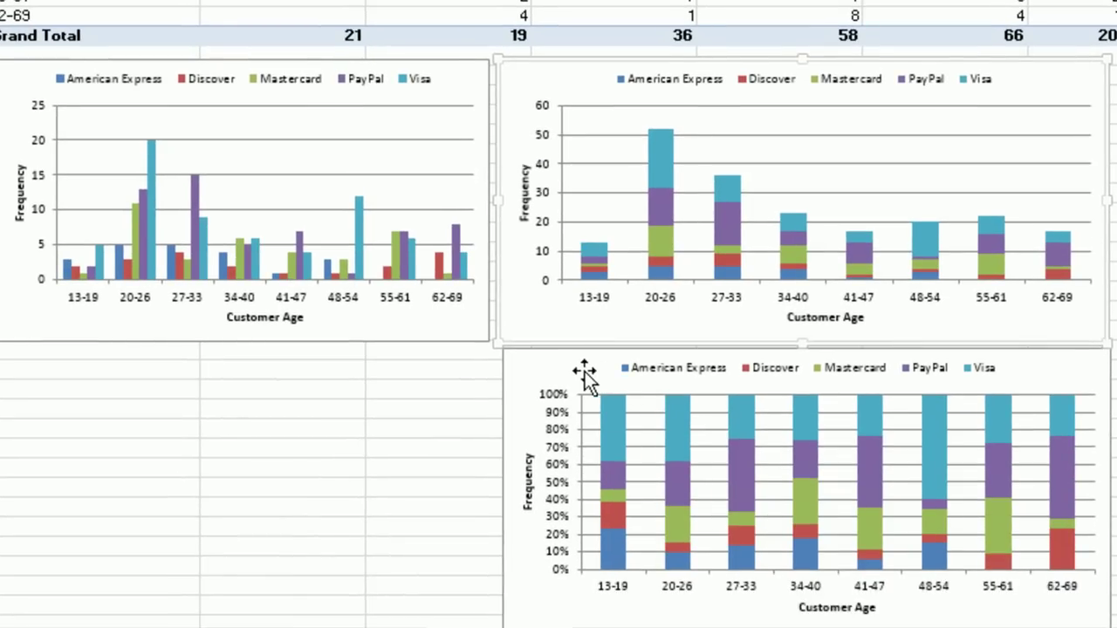
click(583, 373)
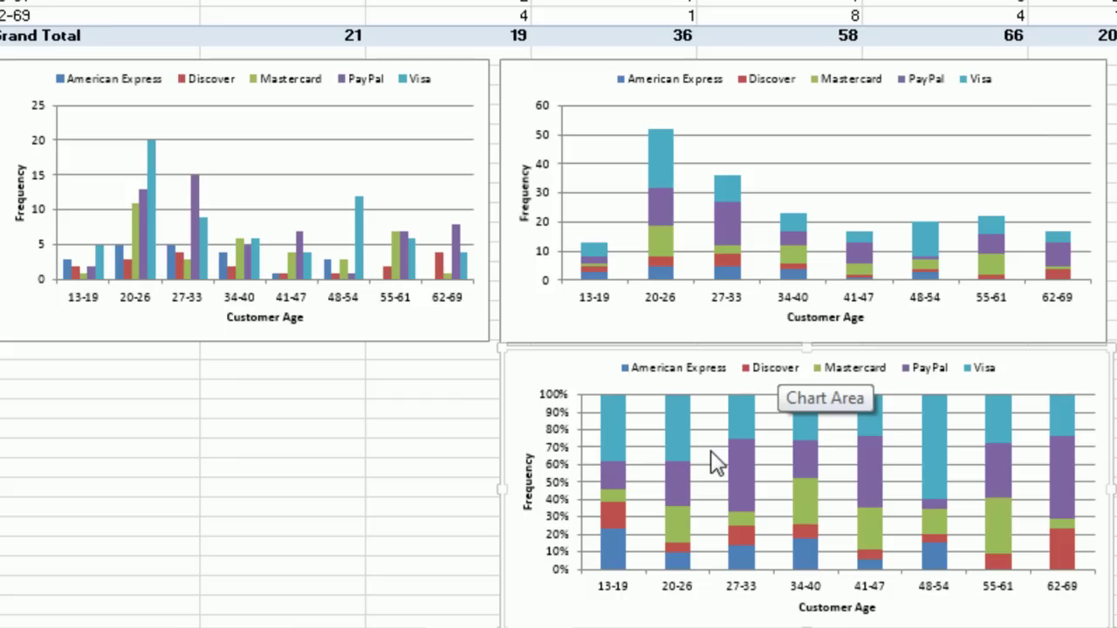
mouse_move(666, 501)
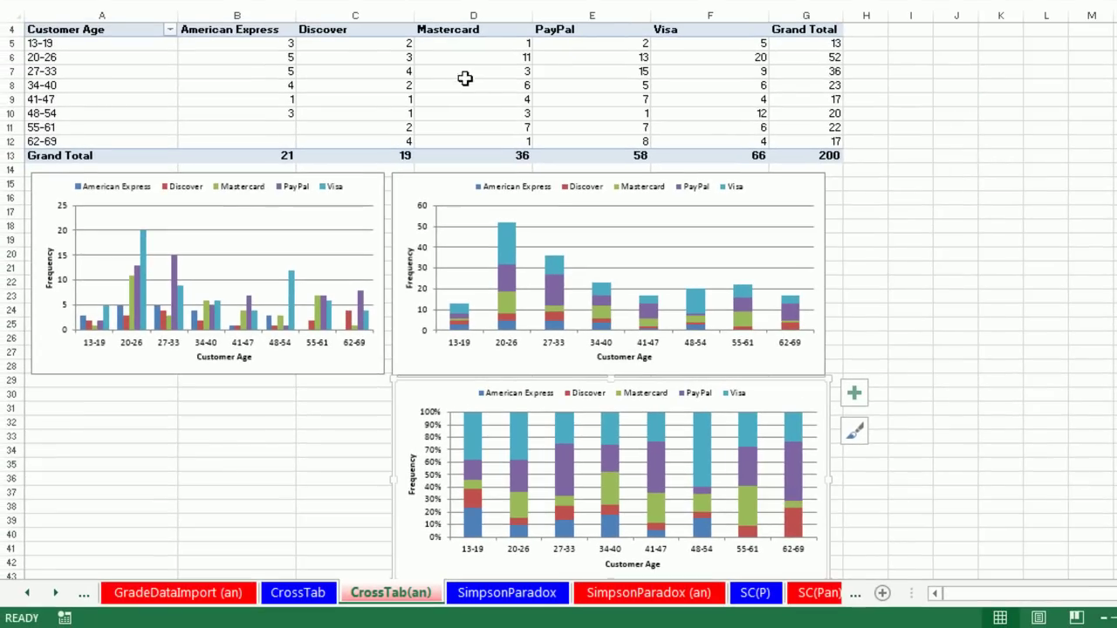
click(486, 89)
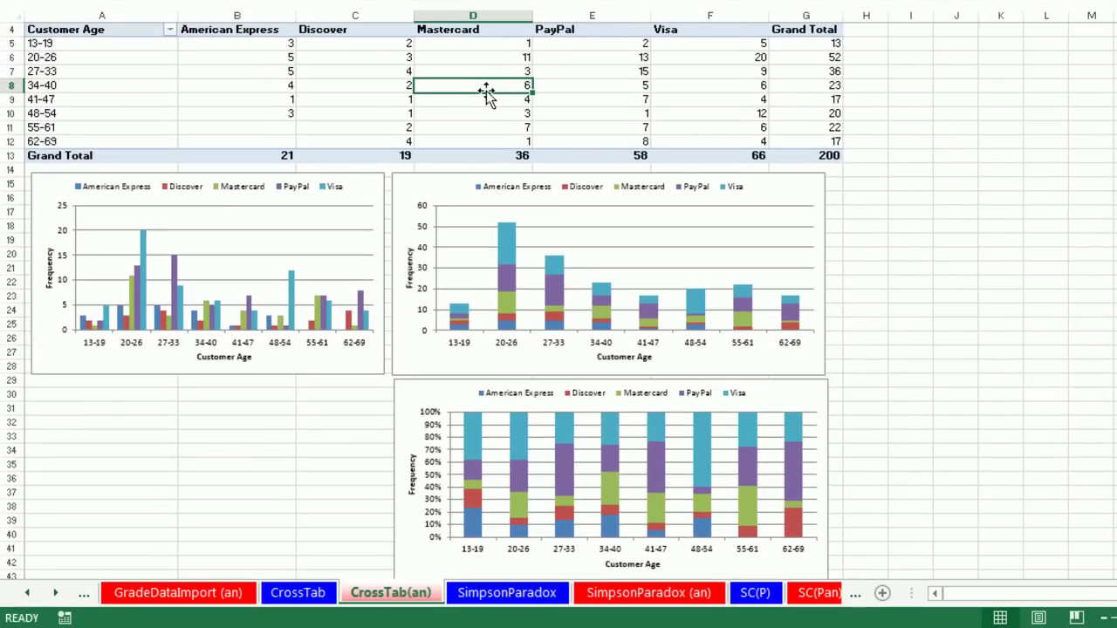
Step: Insert a PivotTable of the CrossTab sales data on a new sheet using Alt, N, V
click(295, 594)
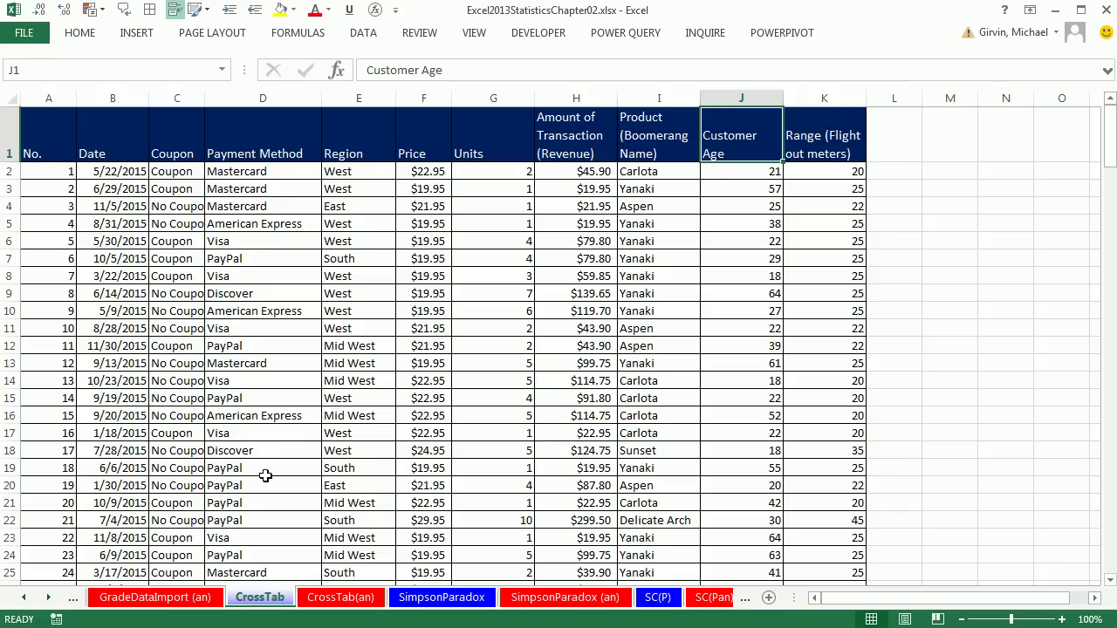
click(354, 224)
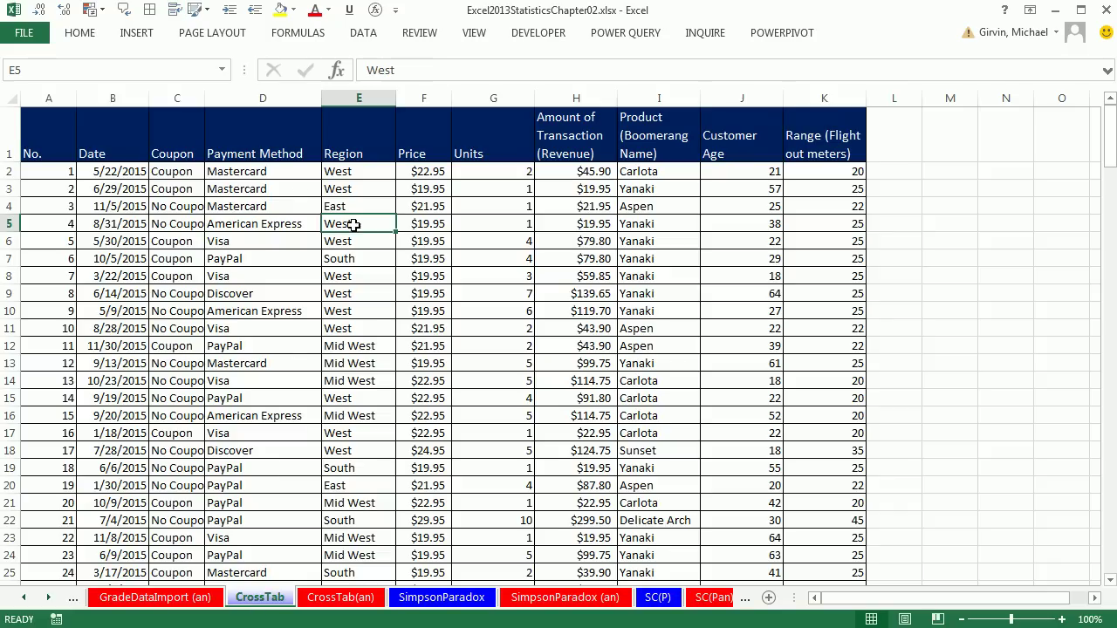
click(141, 34)
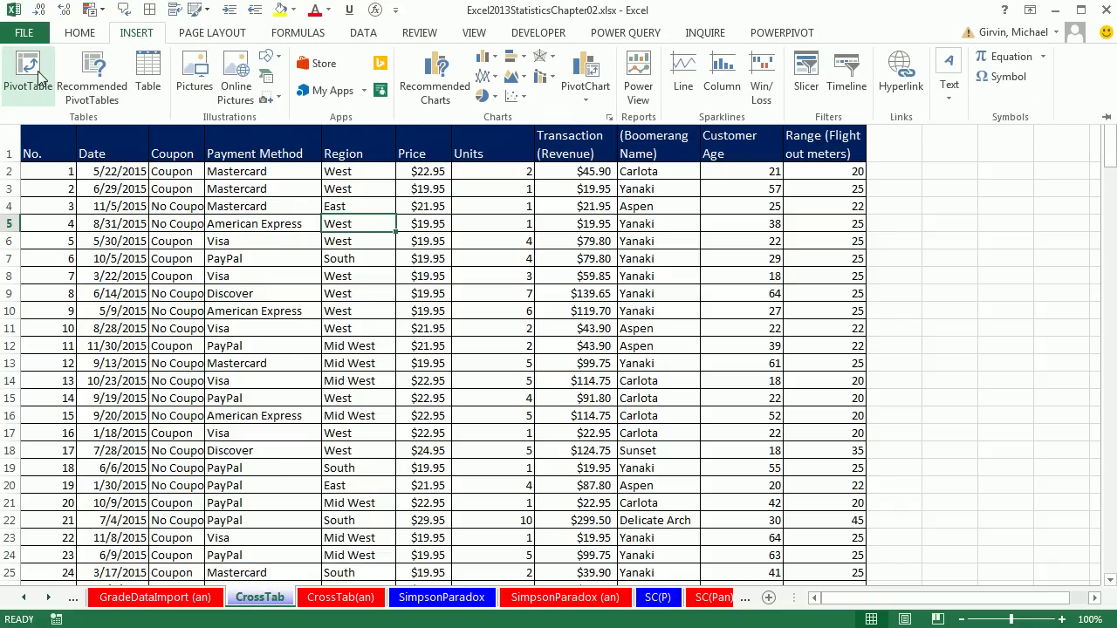
key(alt)
key(n)
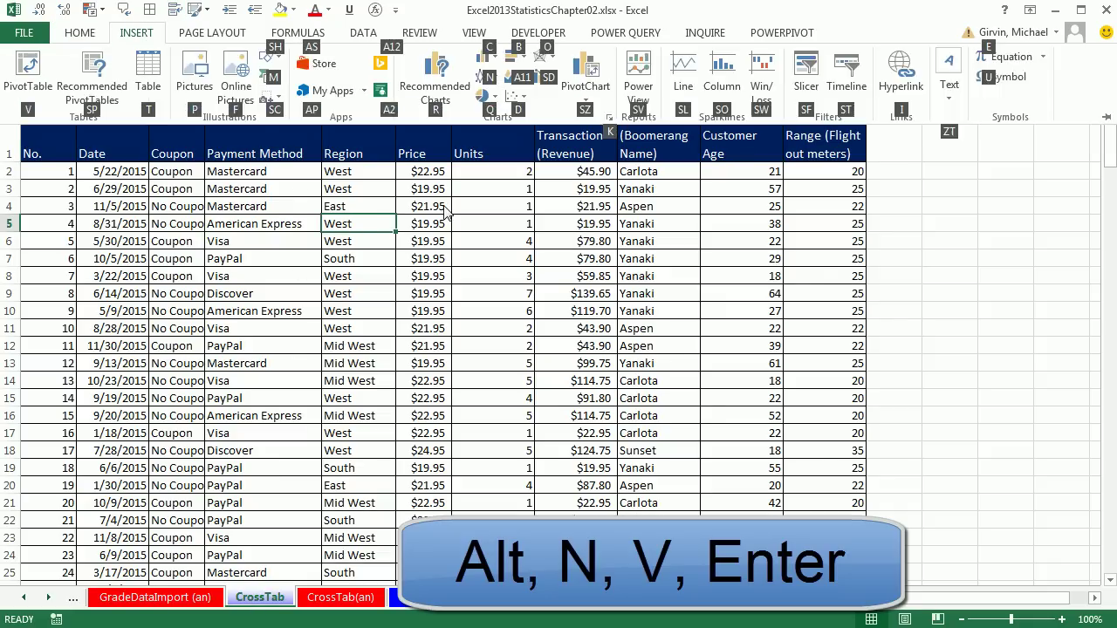
key(v)
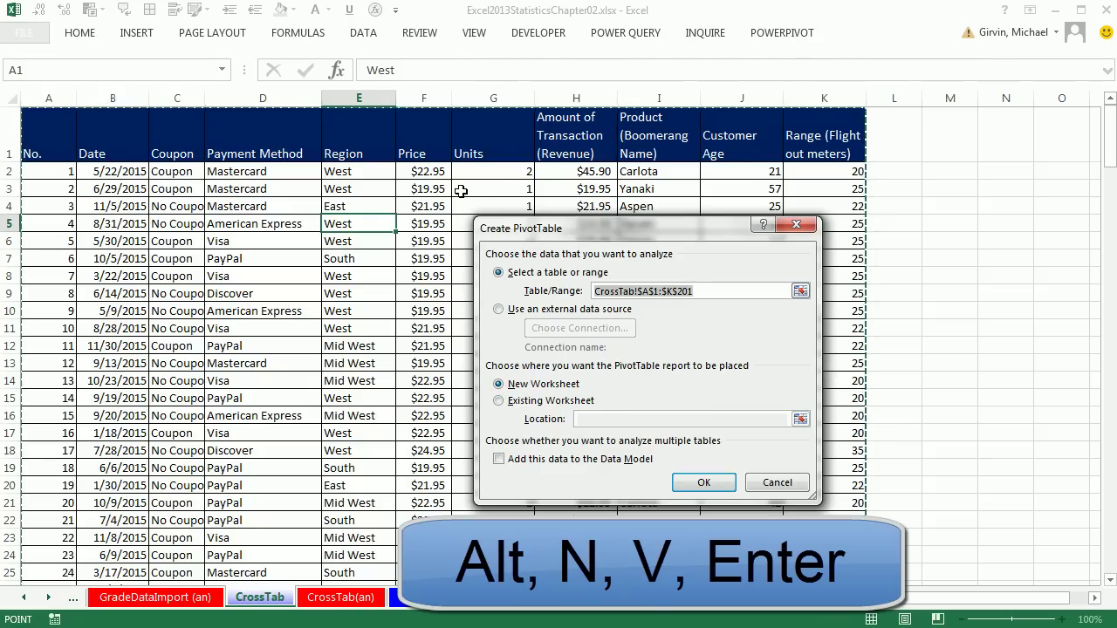
key(Return)
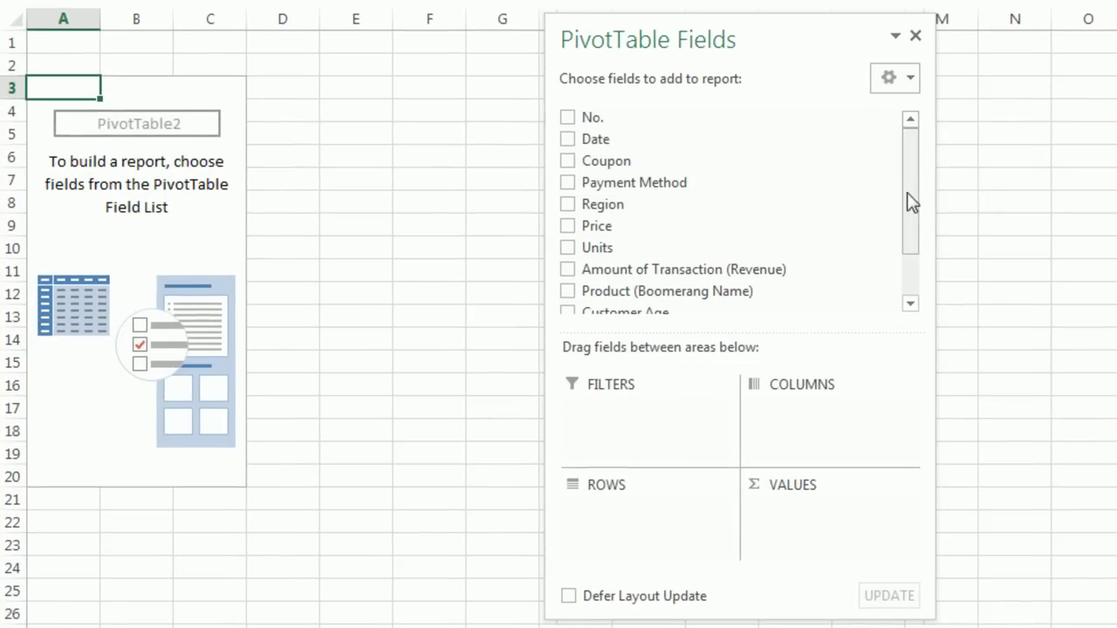
Step: Add Customer Age to Rows and group it starting at 16 in bands of 7
drag(910, 194, 910, 211)
drag(631, 287, 613, 510)
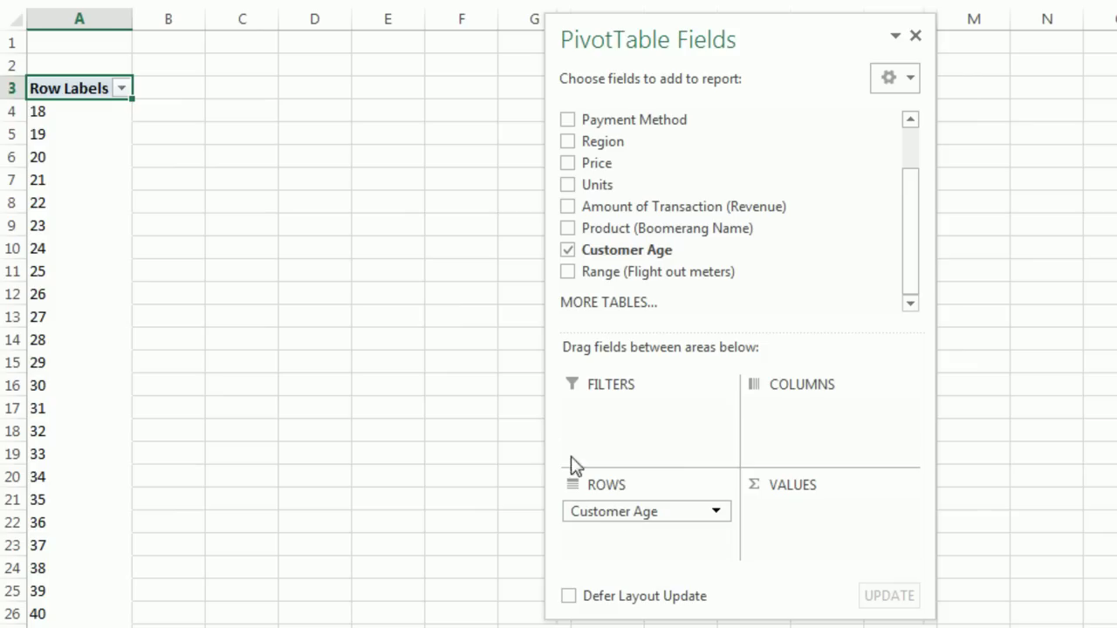
right_click(65, 162)
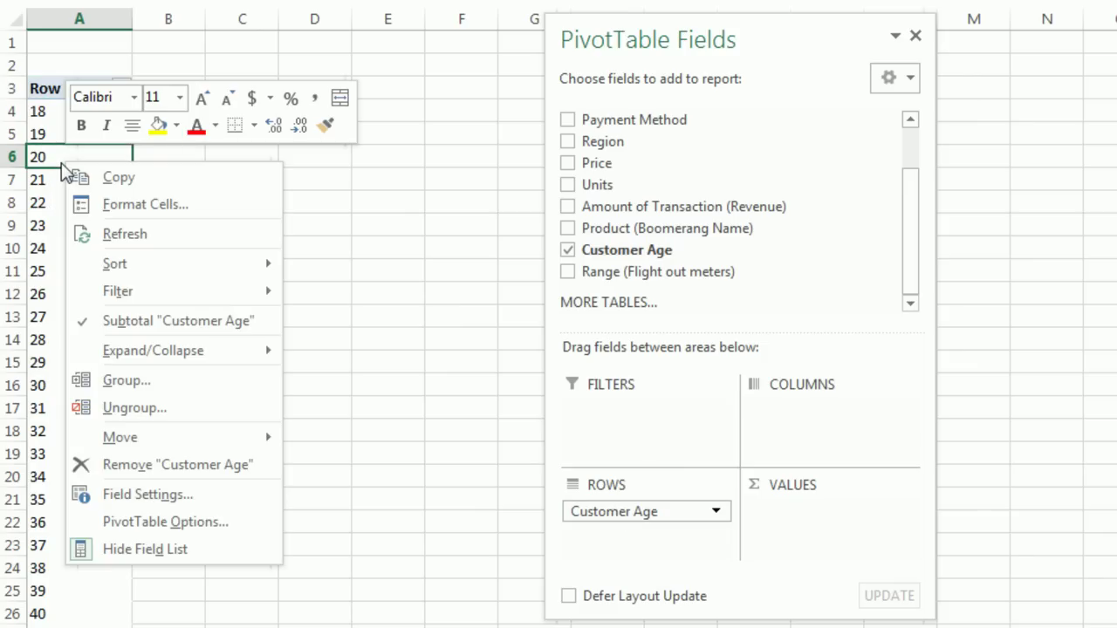
click(120, 384)
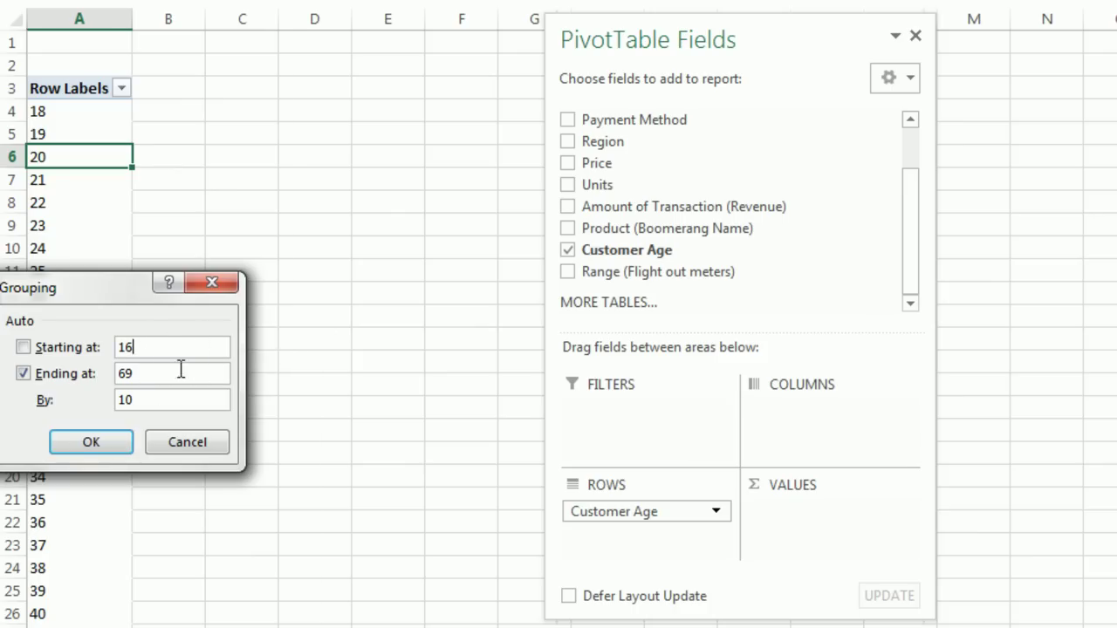
key(Tab)
key(Tab)
key(Tab)
key(BackSpace)
key(BackSpace)
text(7)
click(103, 449)
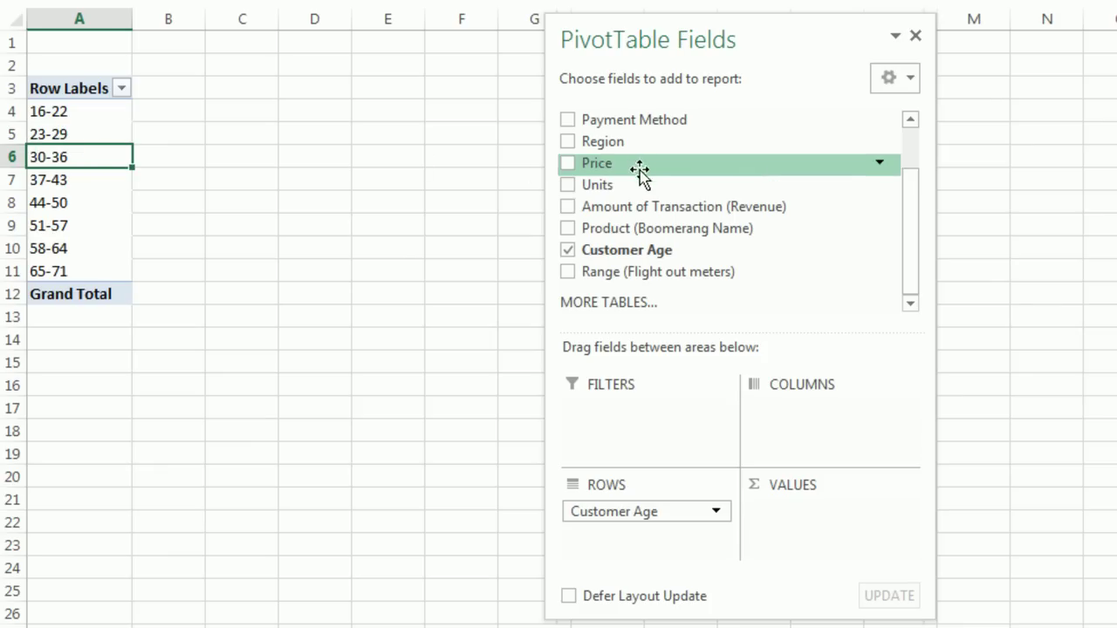
Step: Put Payment Method in Columns and Count of Customer Age in Values, then close the field list
drag(606, 122, 830, 419)
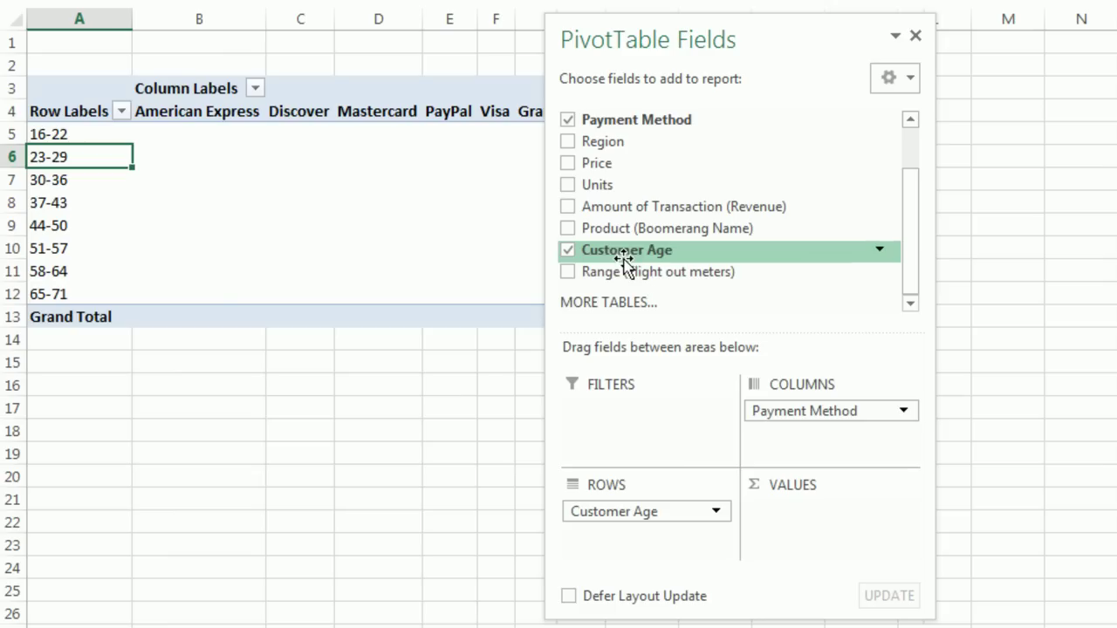
drag(624, 258, 852, 530)
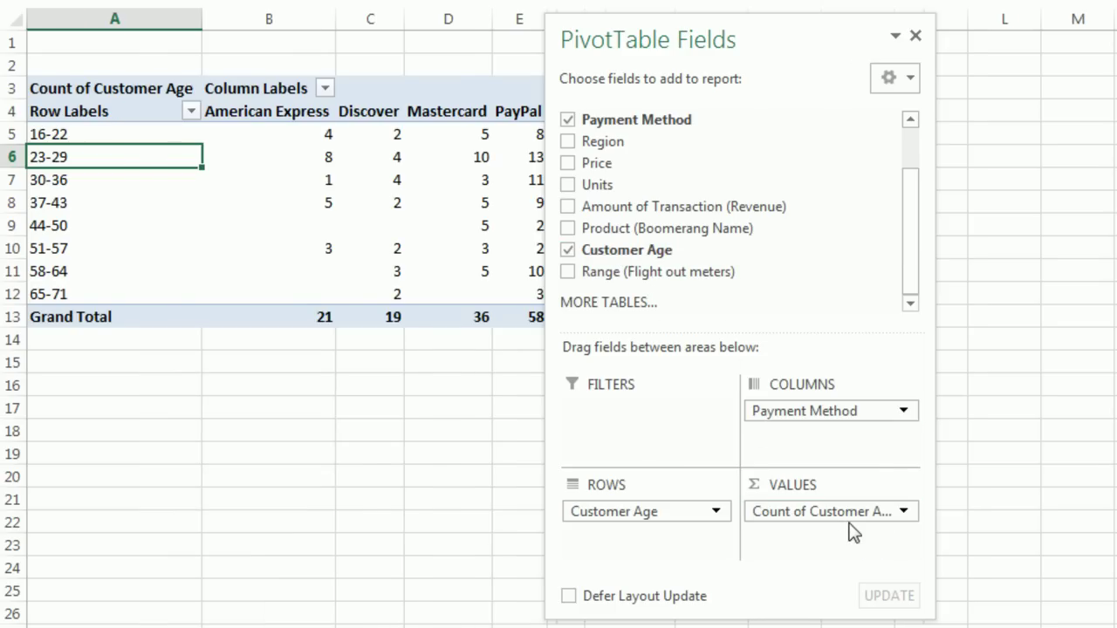
click(915, 35)
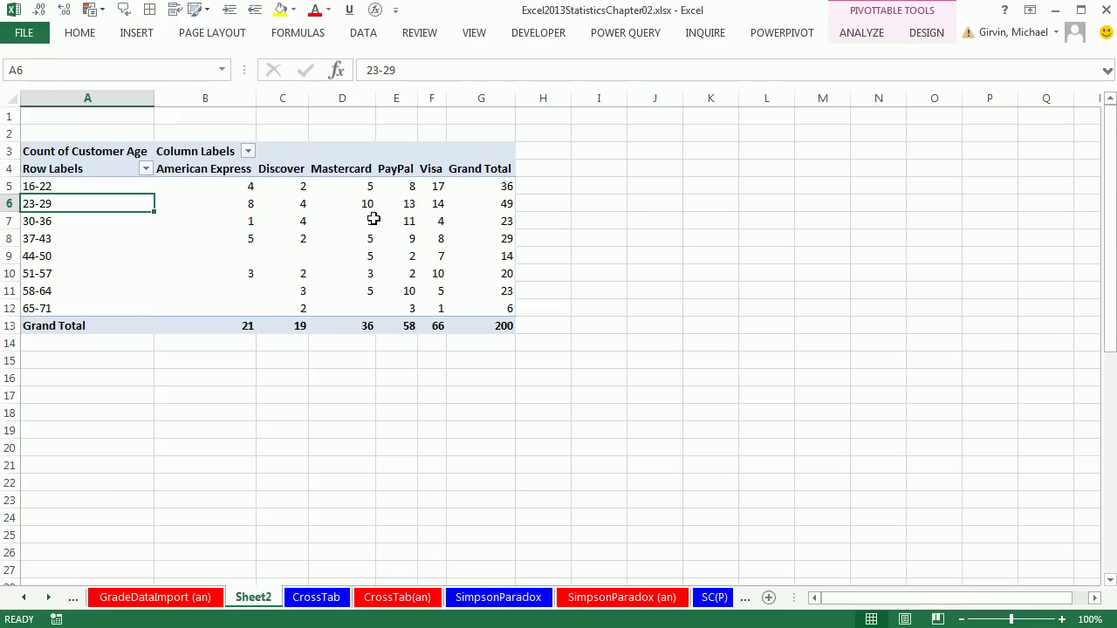
Step: Switch the pivot table's report layout to Outline Form
click(927, 34)
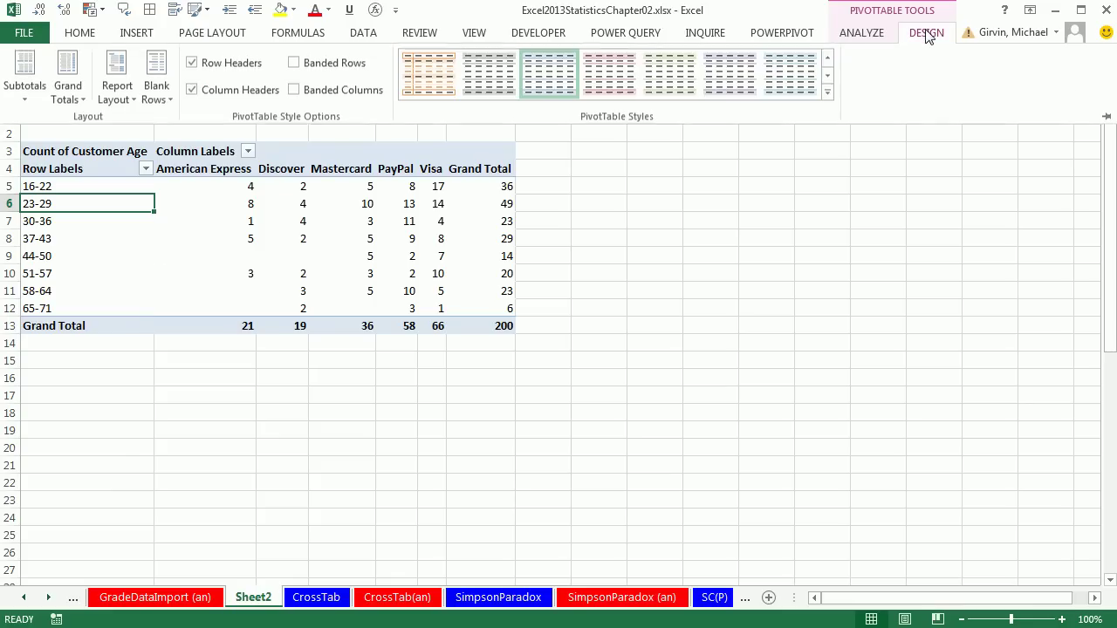
click(118, 102)
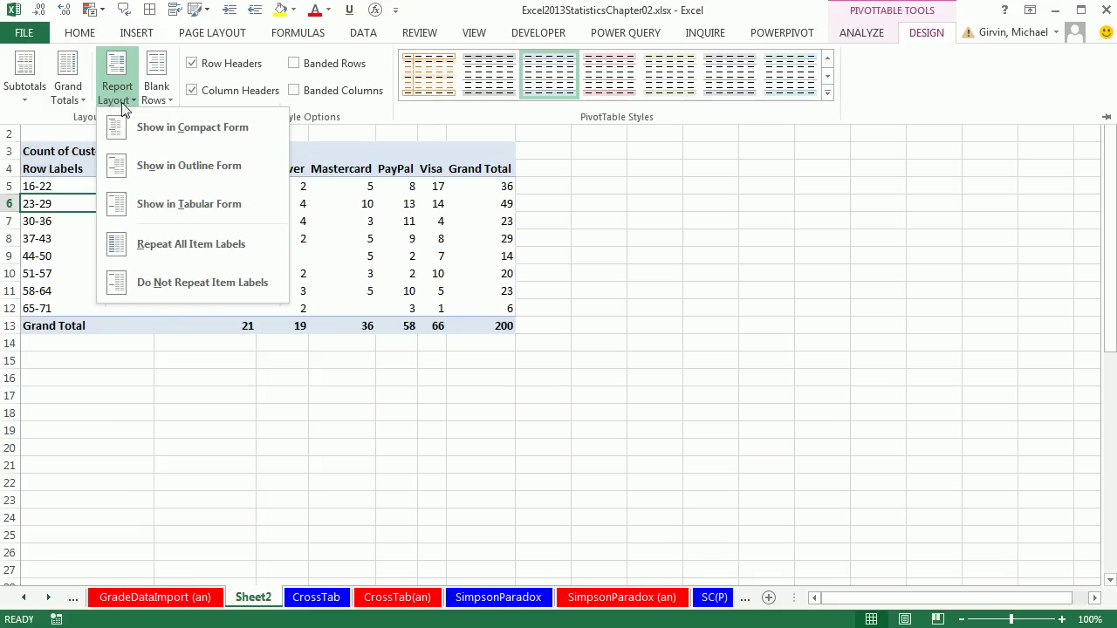
click(169, 174)
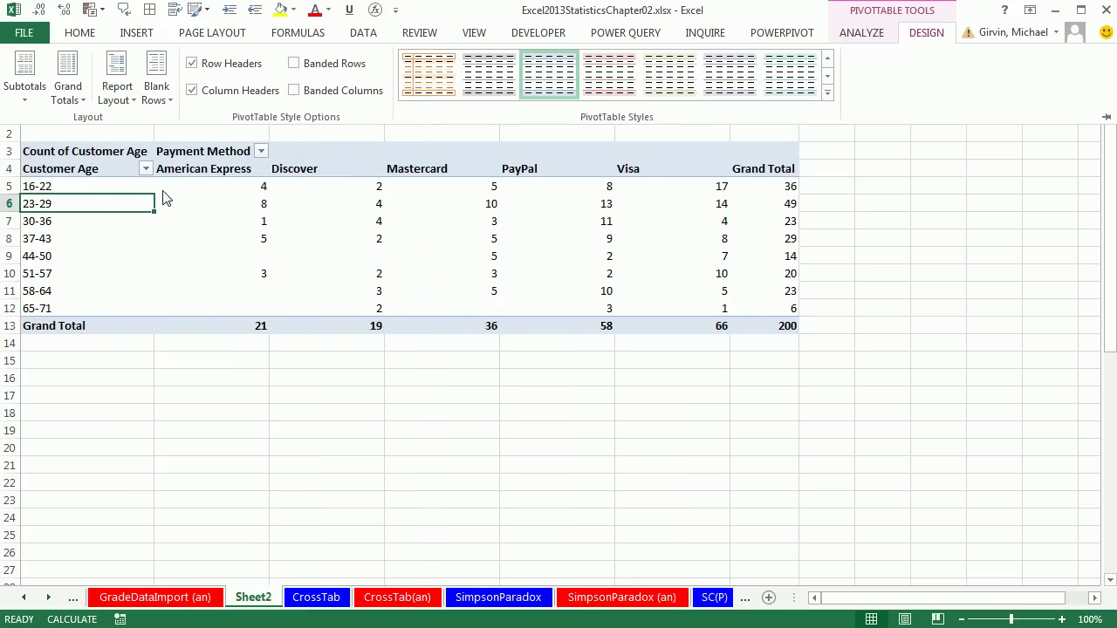
Step: Rename the value label in A3 to 'Cross Tab of Count'
click(105, 152)
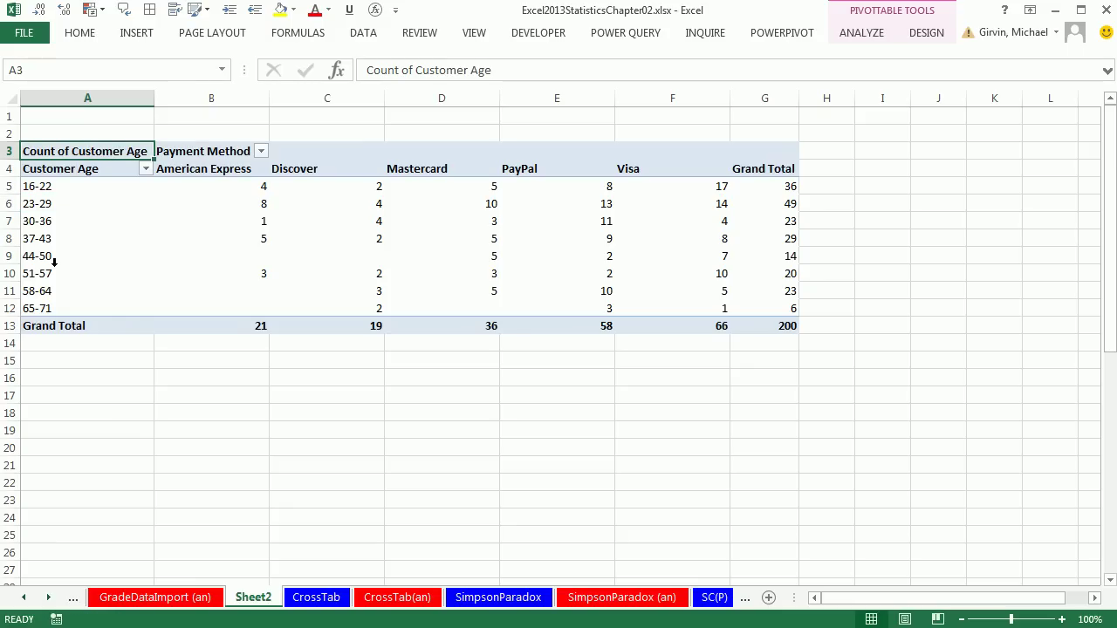
text(Cross T)
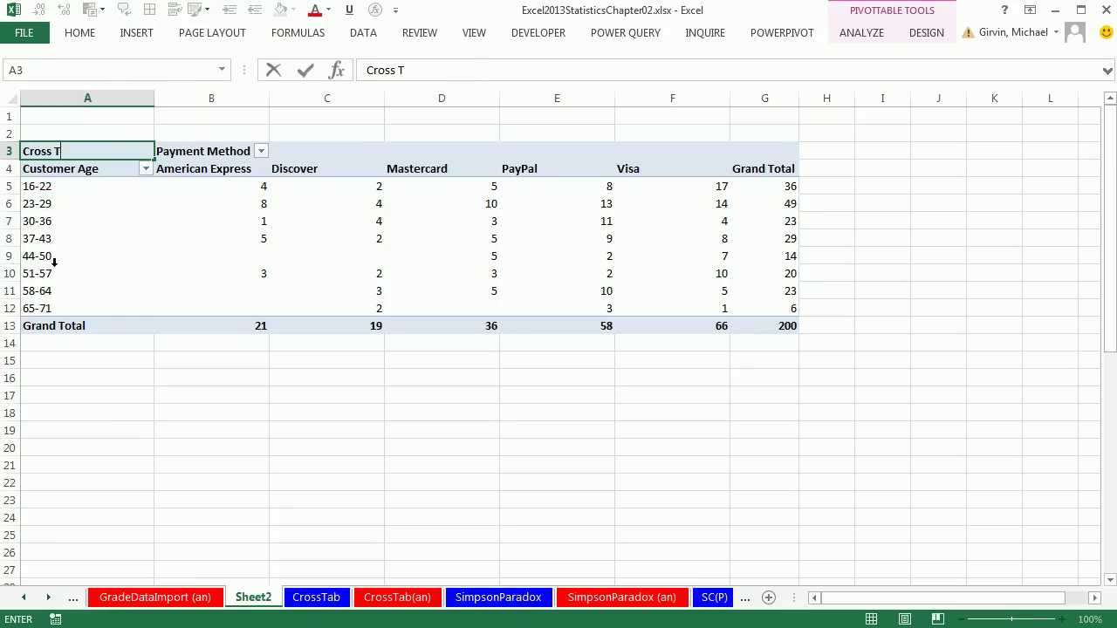
text(ab of Count)
key(Return)
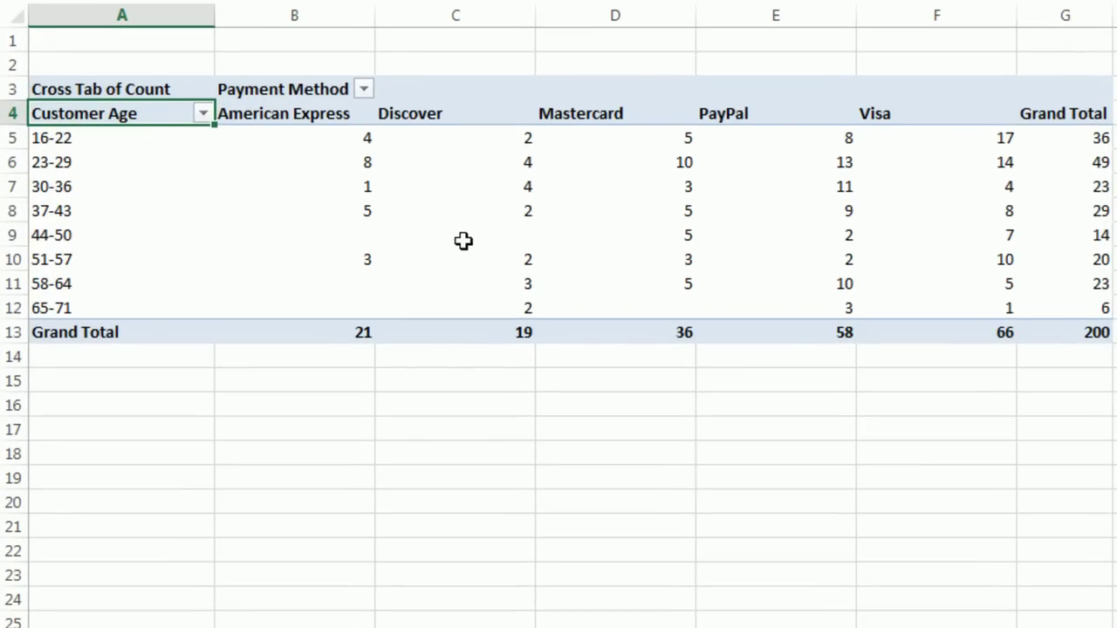
click(654, 164)
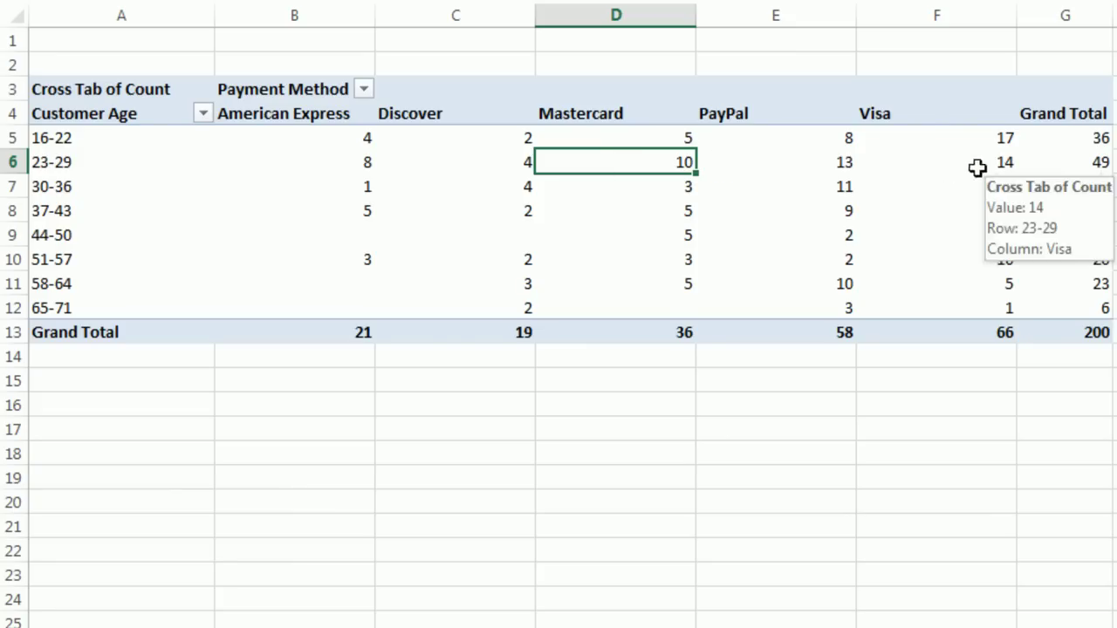
click(801, 170)
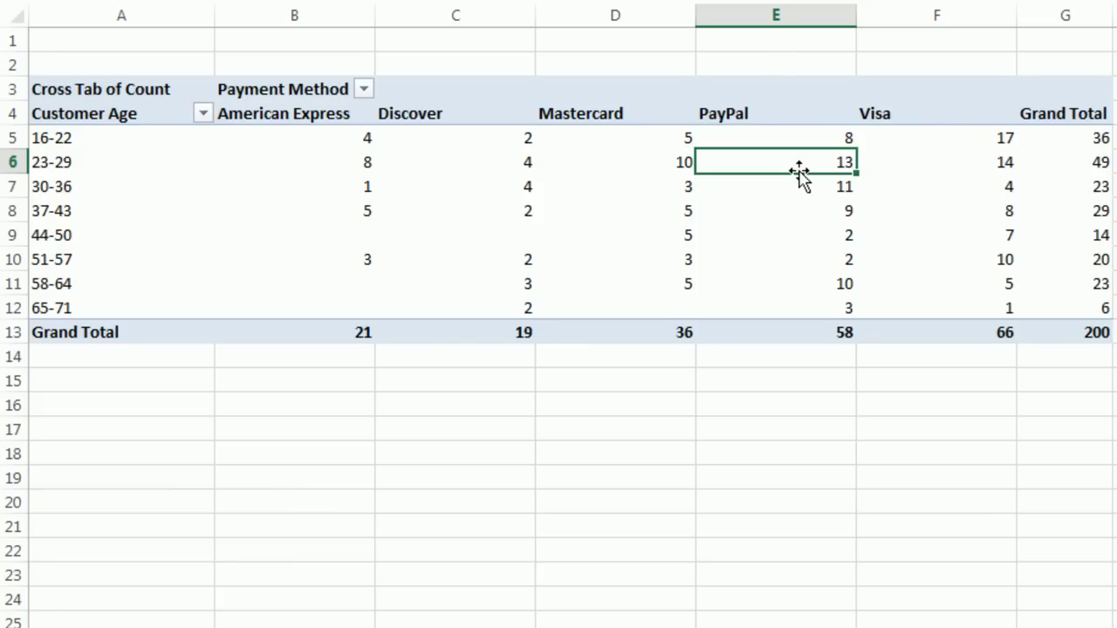
click(948, 166)
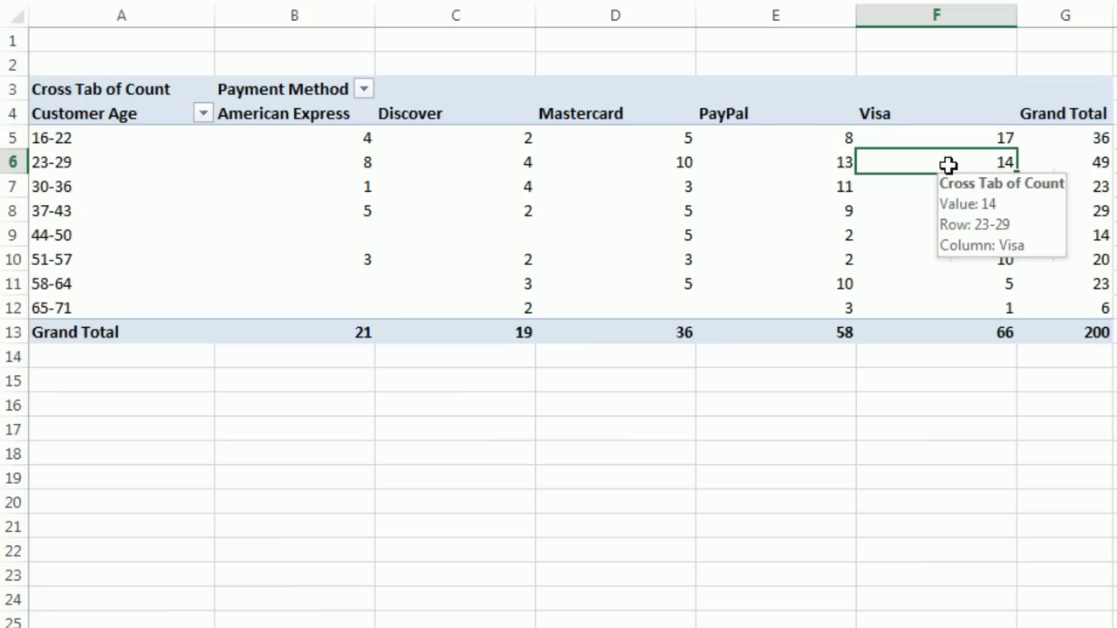
key(Left)
key(Left)
key(Left)
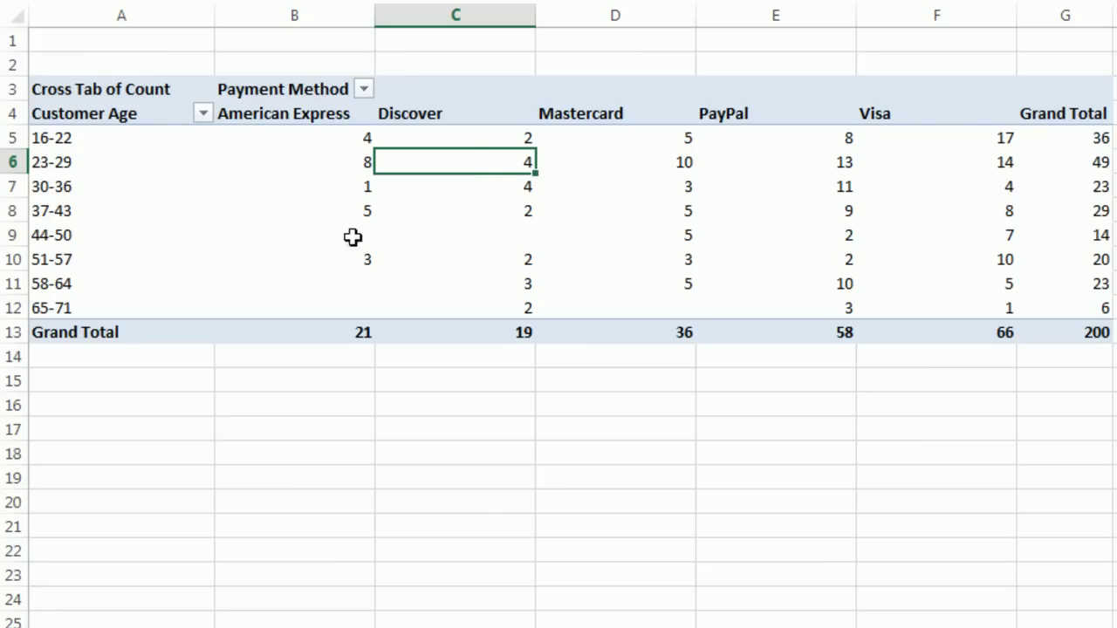
mouse_move(470, 160)
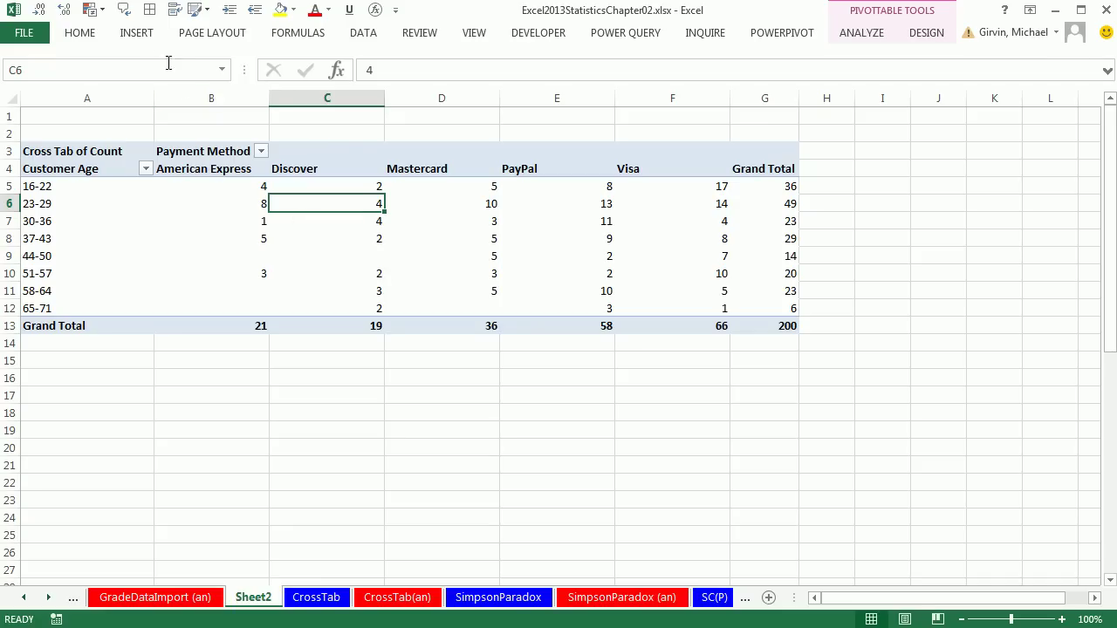
Step: Insert a 2-D Clustered Column PivotChart of the age-by-payment-method counts
click(142, 37)
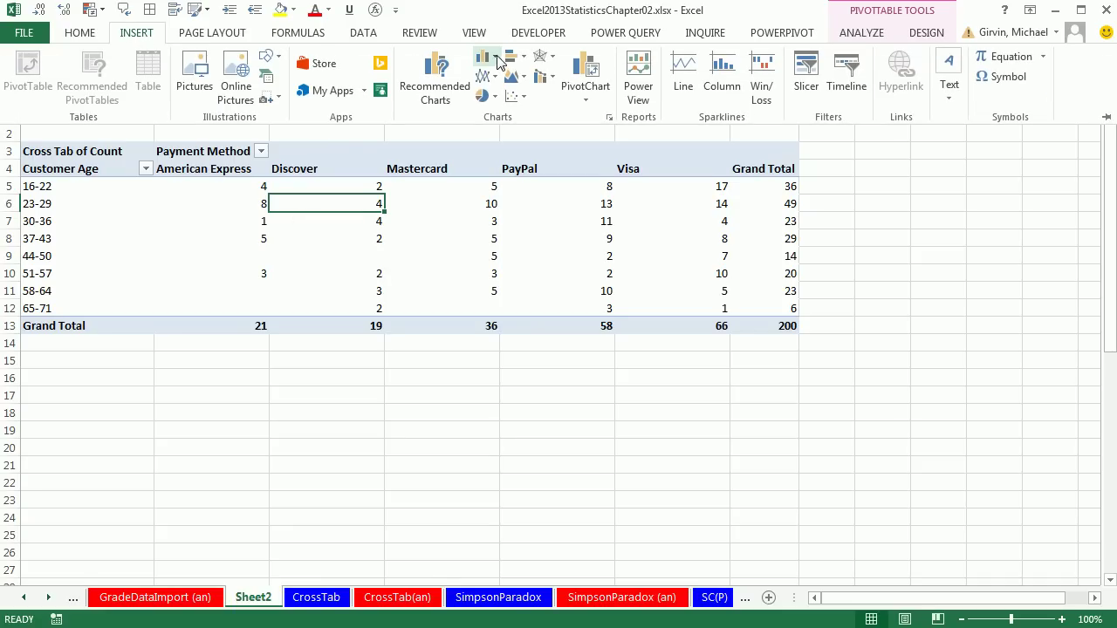
click(489, 58)
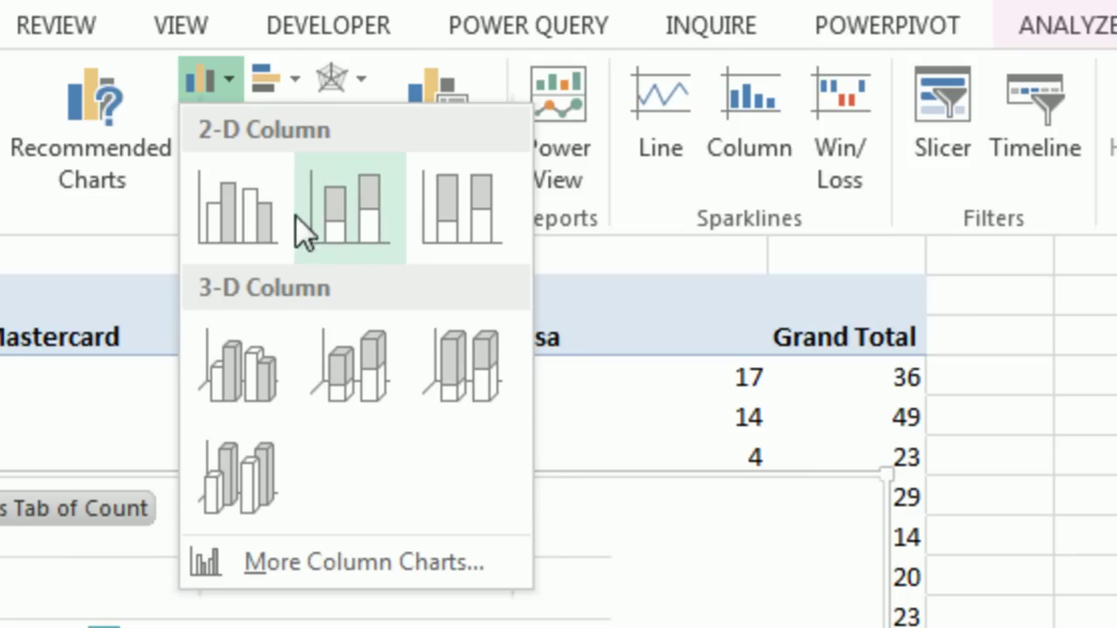
click(247, 209)
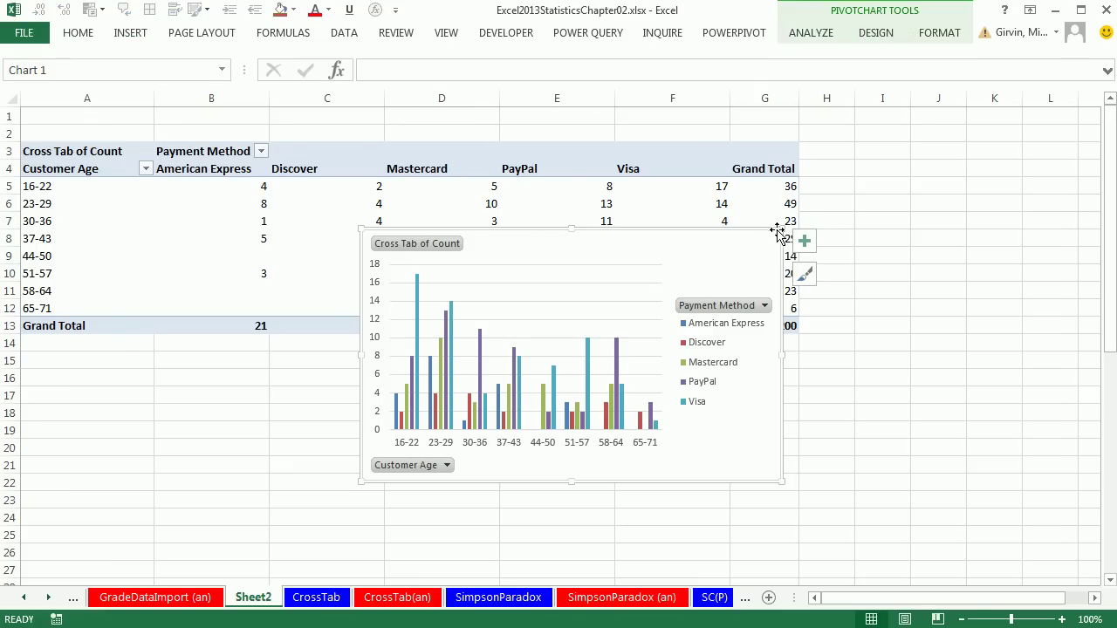
Step: Enlarge the pivot chart and hide all of its field buttons
drag(781, 230, 905, 183)
right_click(422, 196)
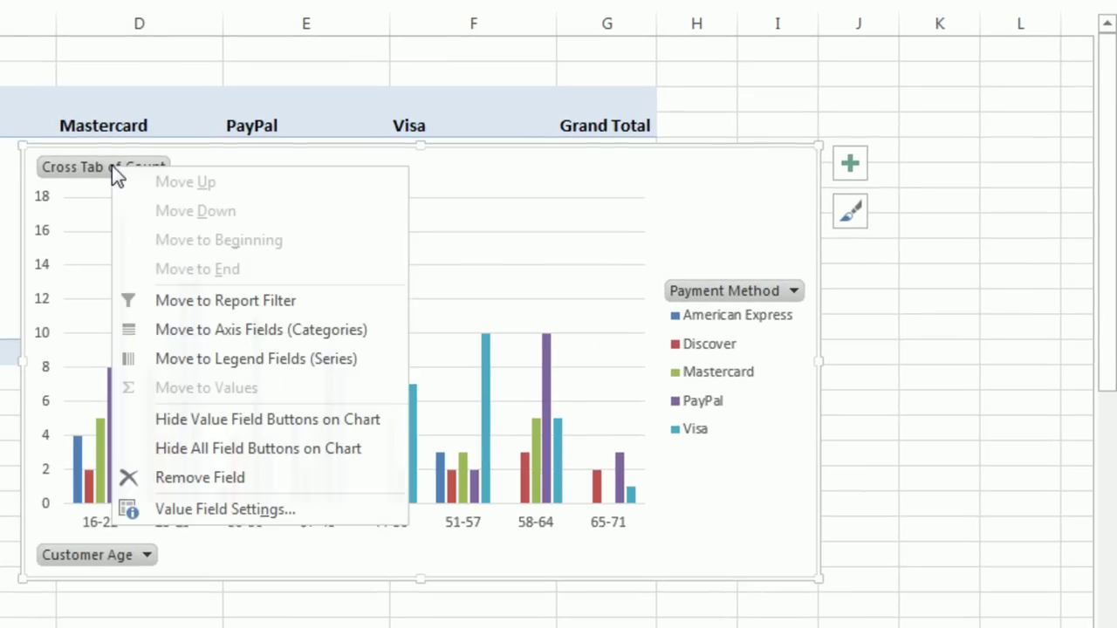
click(230, 454)
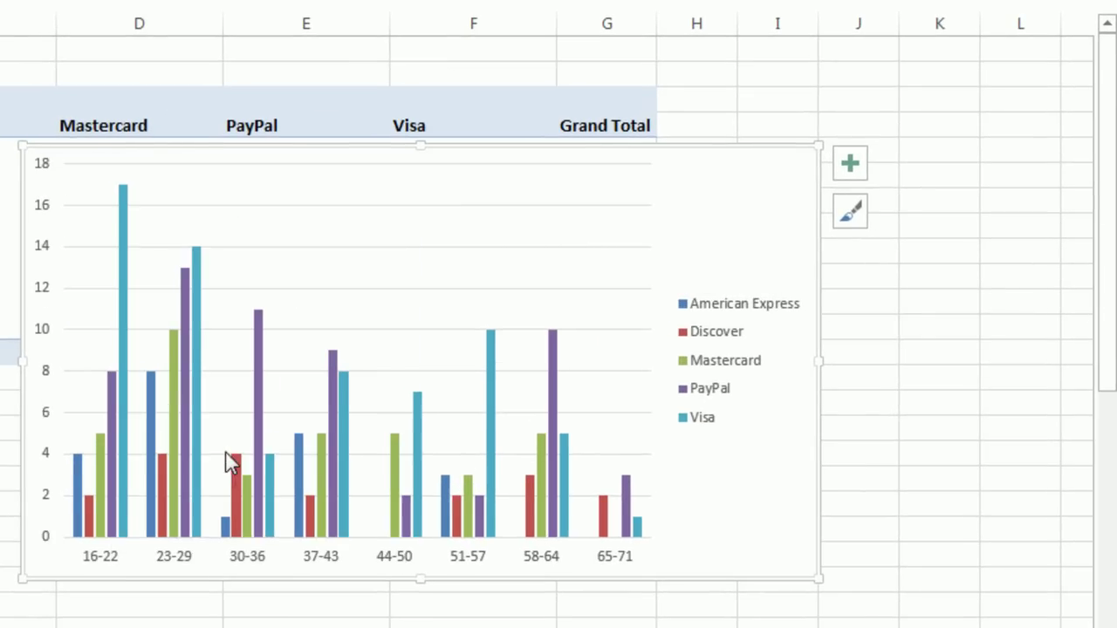
Step: Set the chart legend position to Top via its format settings
click(717, 377)
right_click(714, 375)
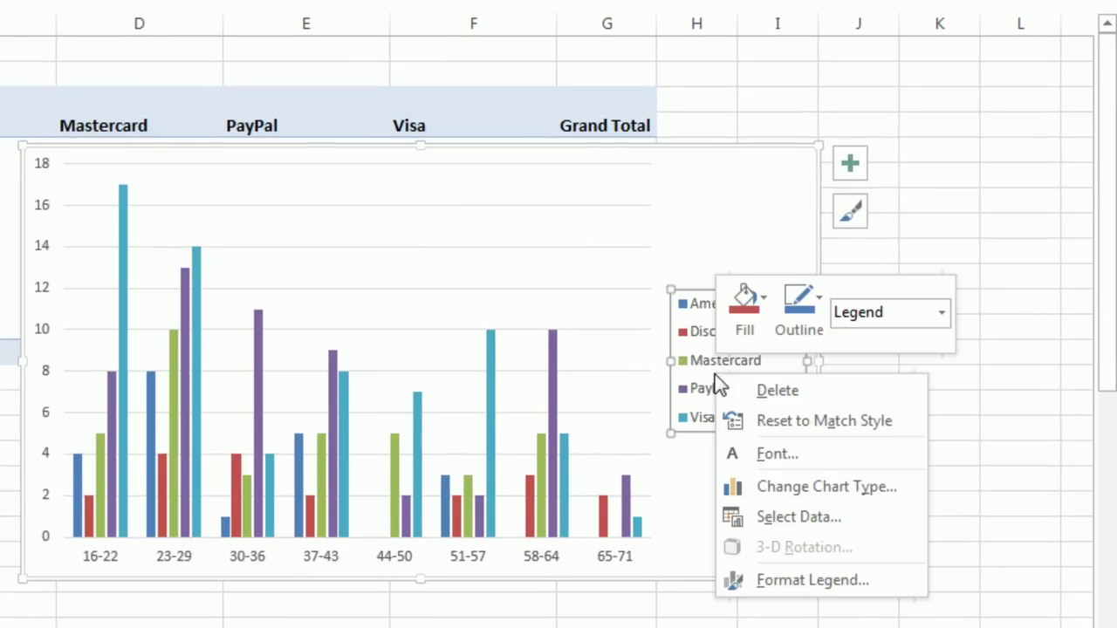
key(Escape)
key(ctrl+1)
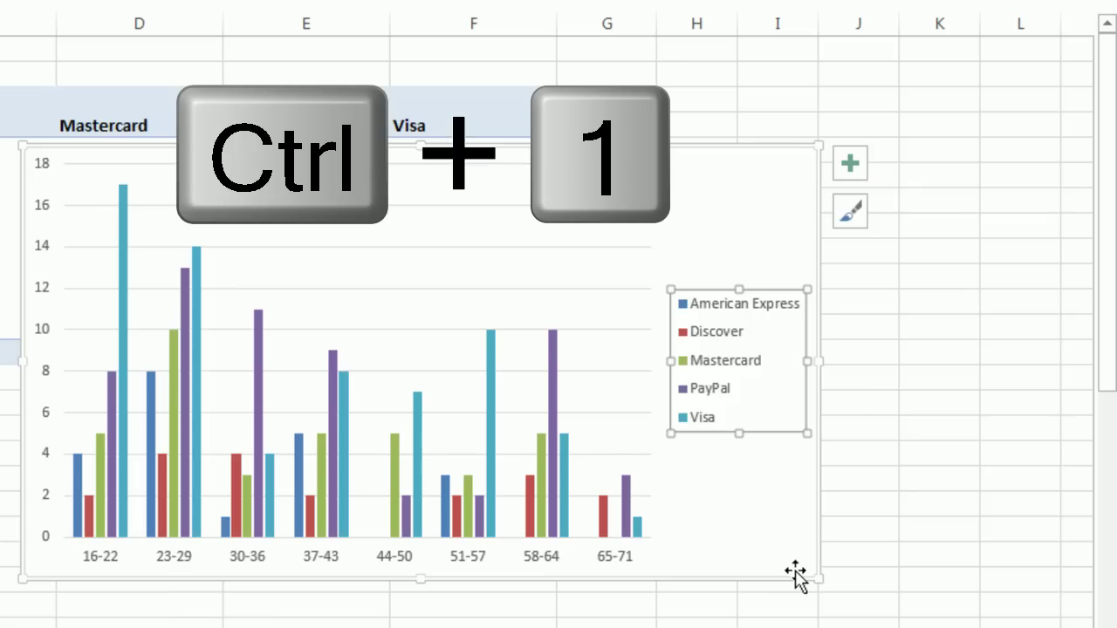
click(788, 248)
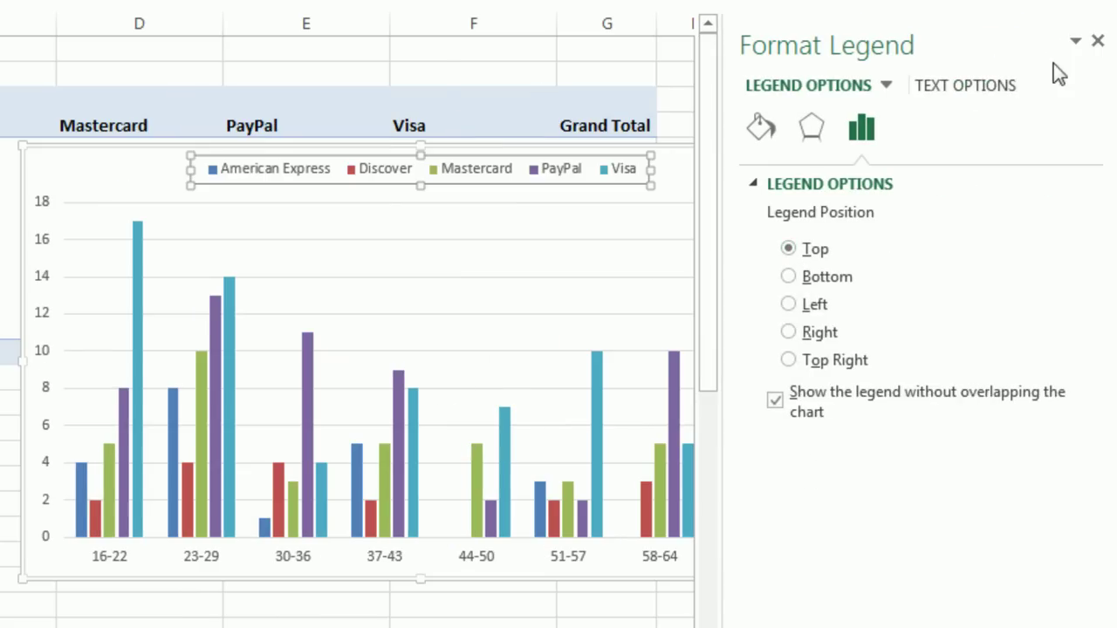
click(1098, 41)
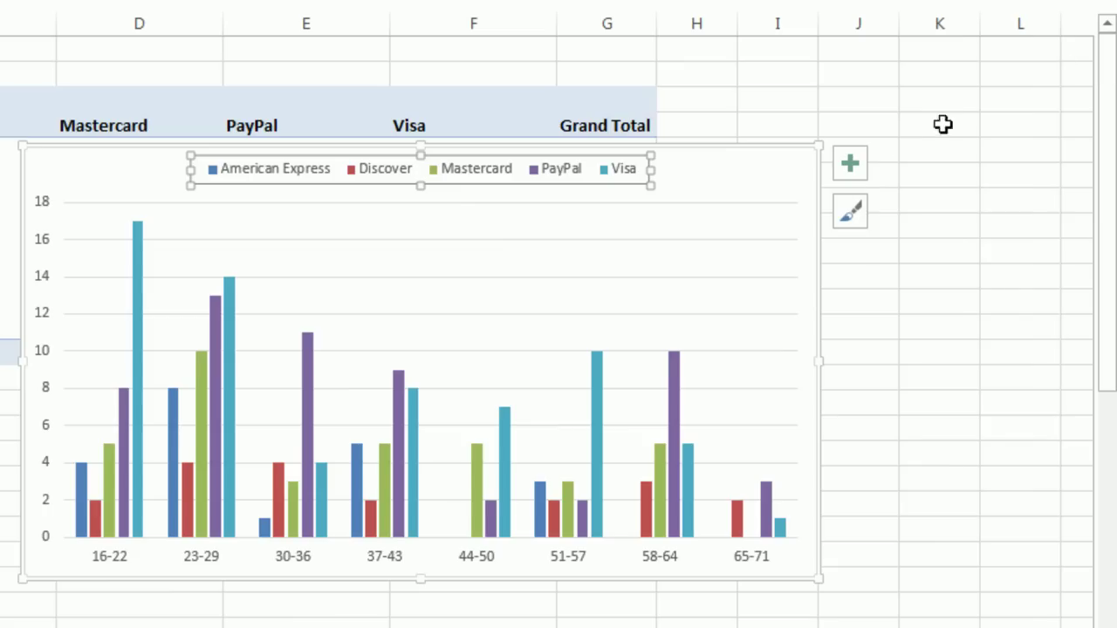
click(856, 169)
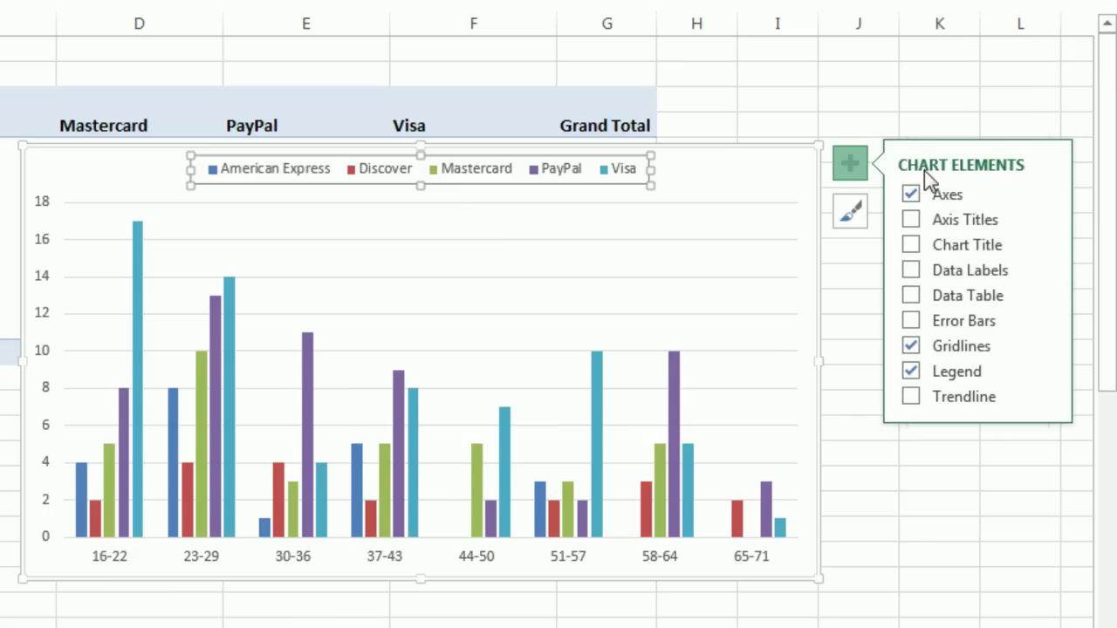
Step: Add axis titles and link the vertical axis title to cell A3
click(910, 220)
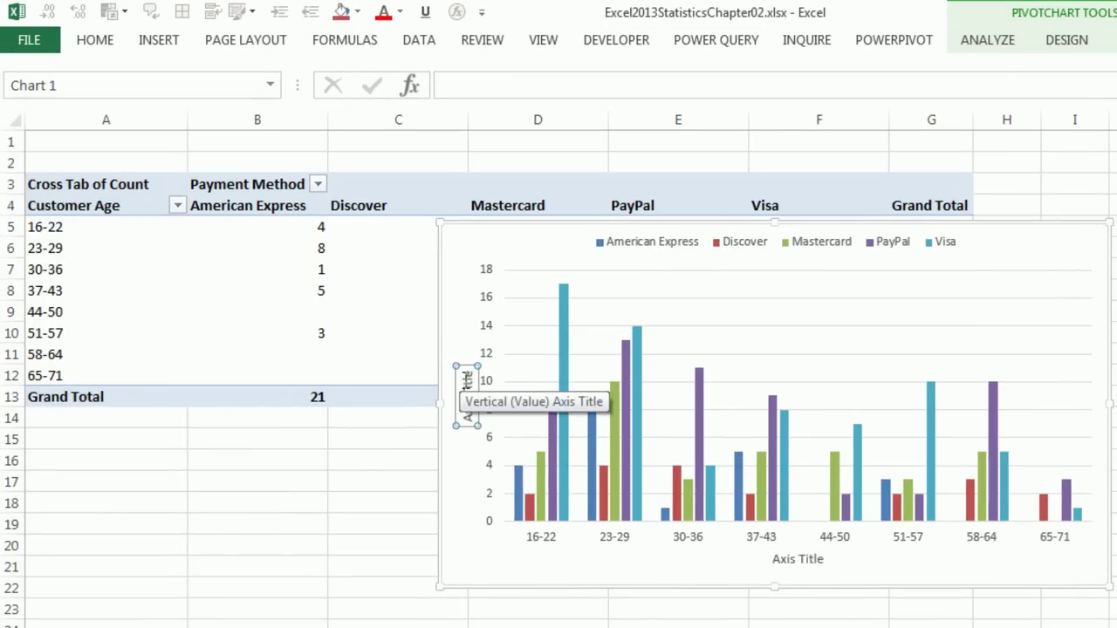
click(486, 90)
text(=)
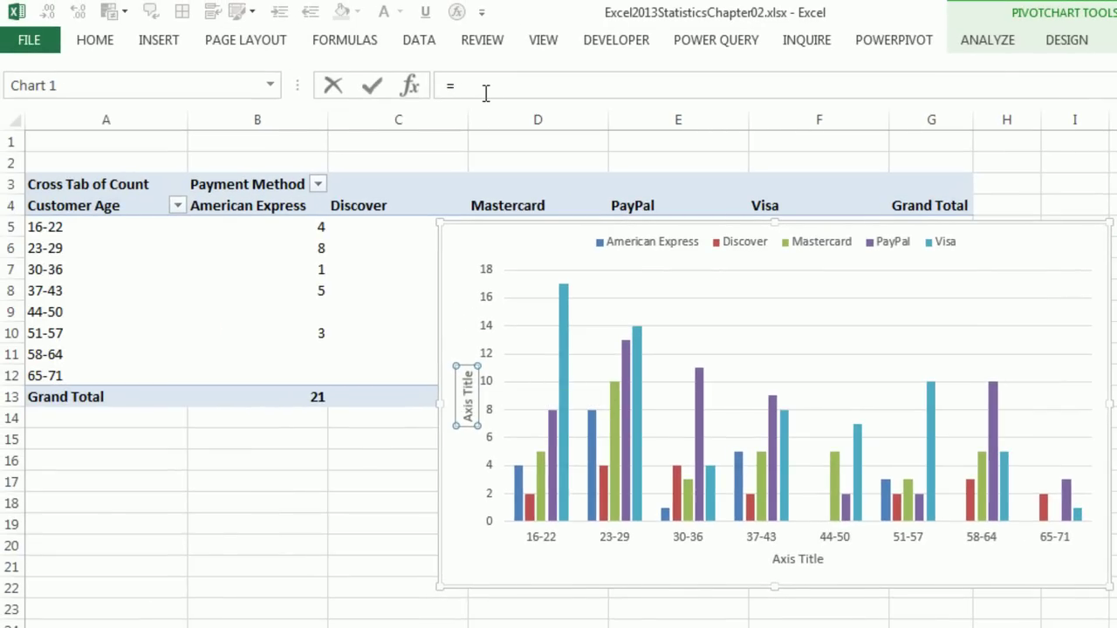
click(150, 190)
key(Return)
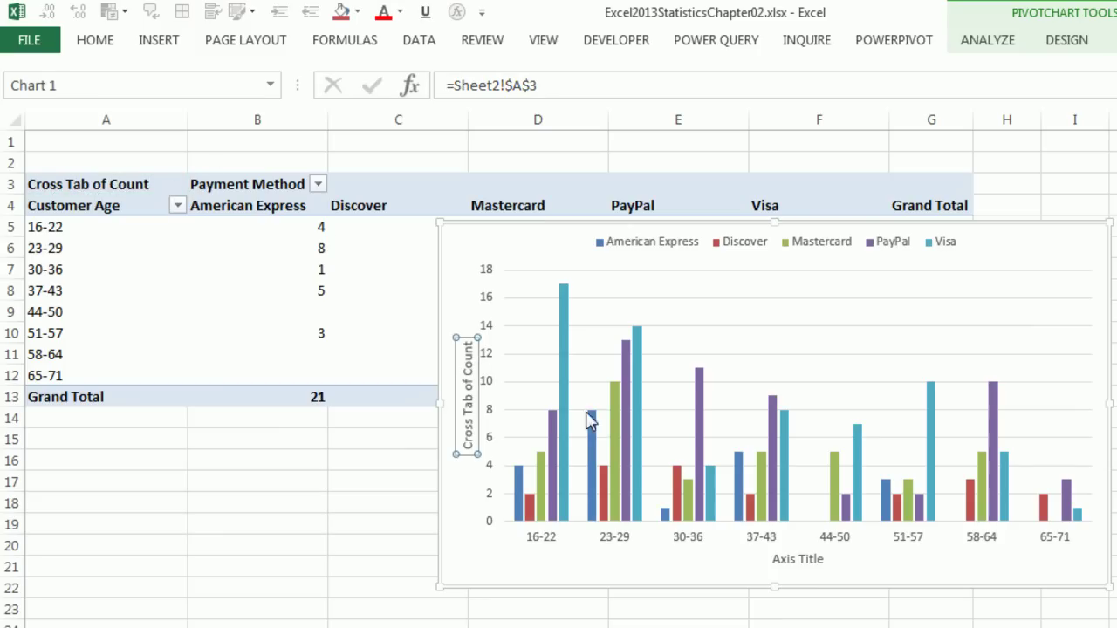
Step: Link the horizontal axis title to cell A4 so it reads Customer Age
click(799, 567)
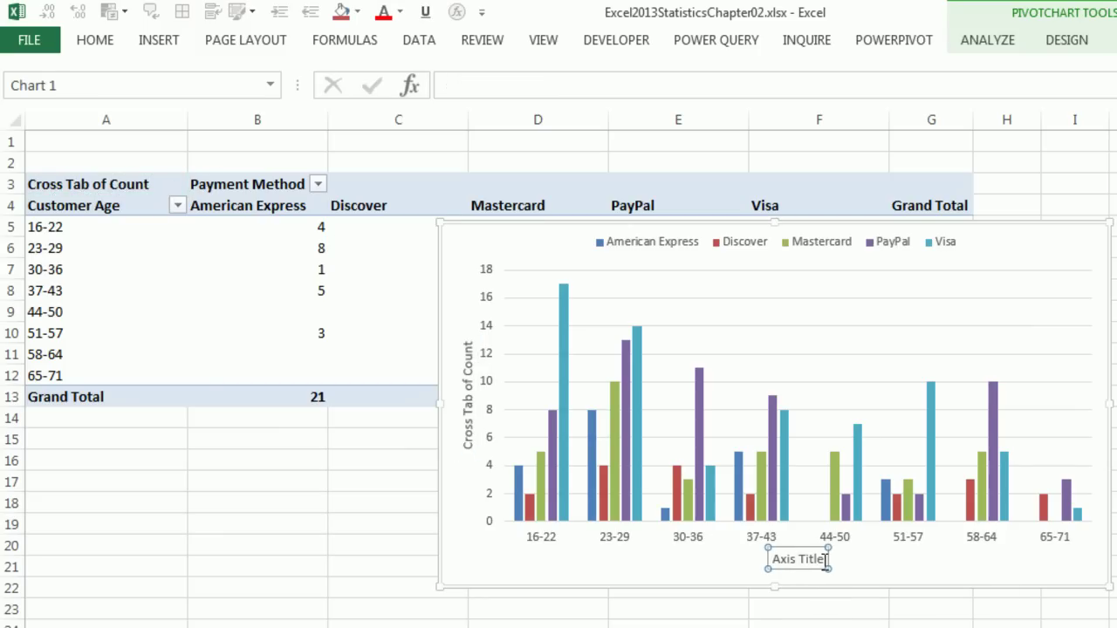
text(=)
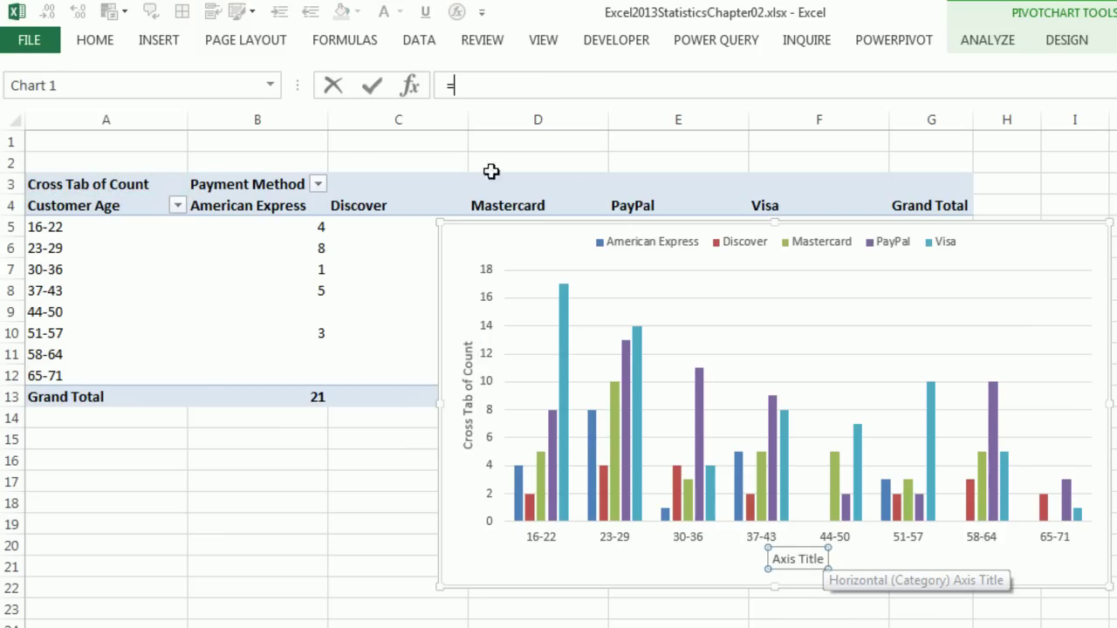
click(115, 207)
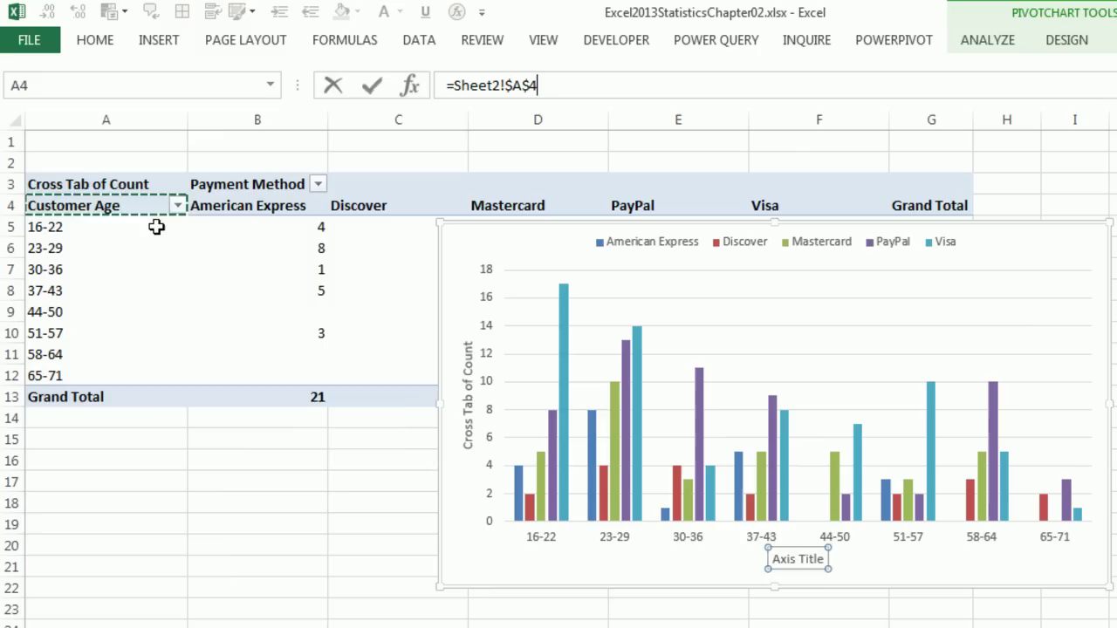
key(Return)
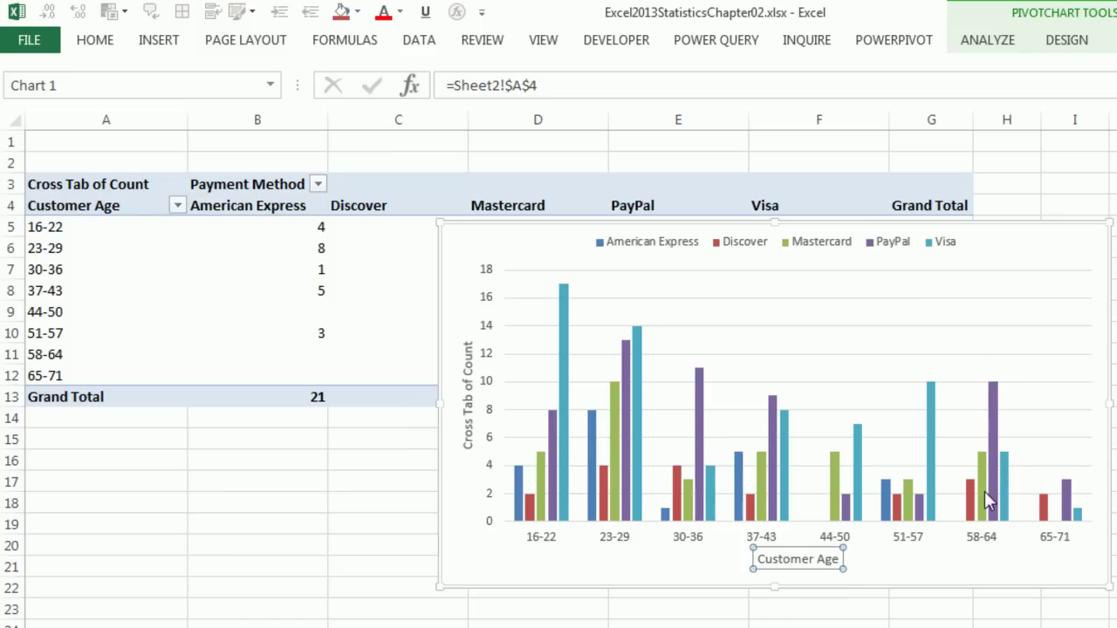
mouse_move(985, 495)
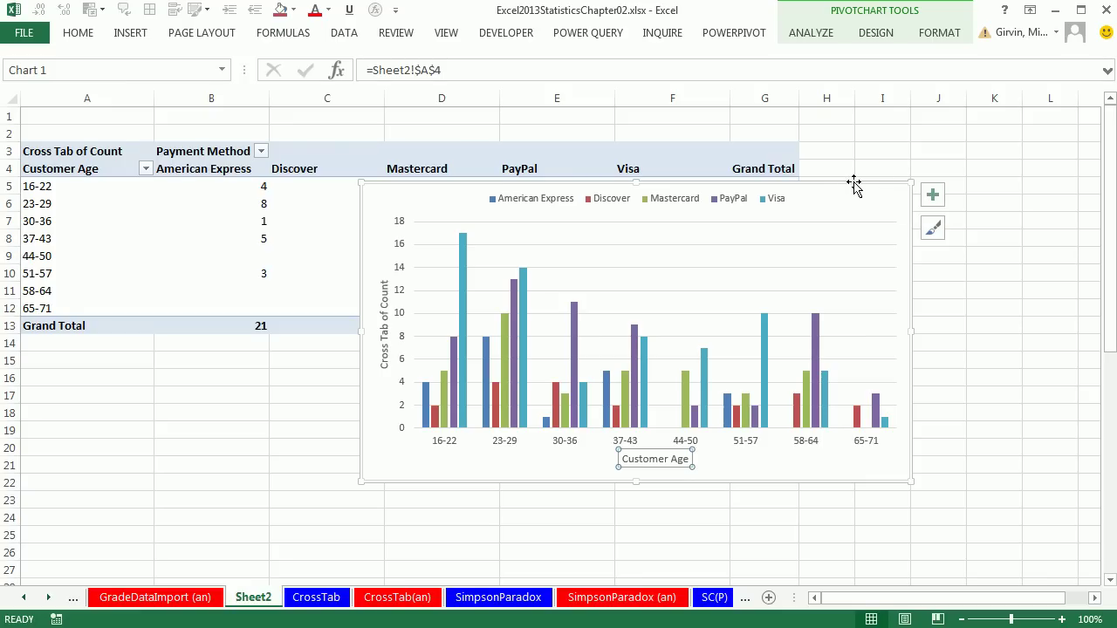
Step: Copy the pivot chart, move the original right of the table, and paste a copy
click(854, 184)
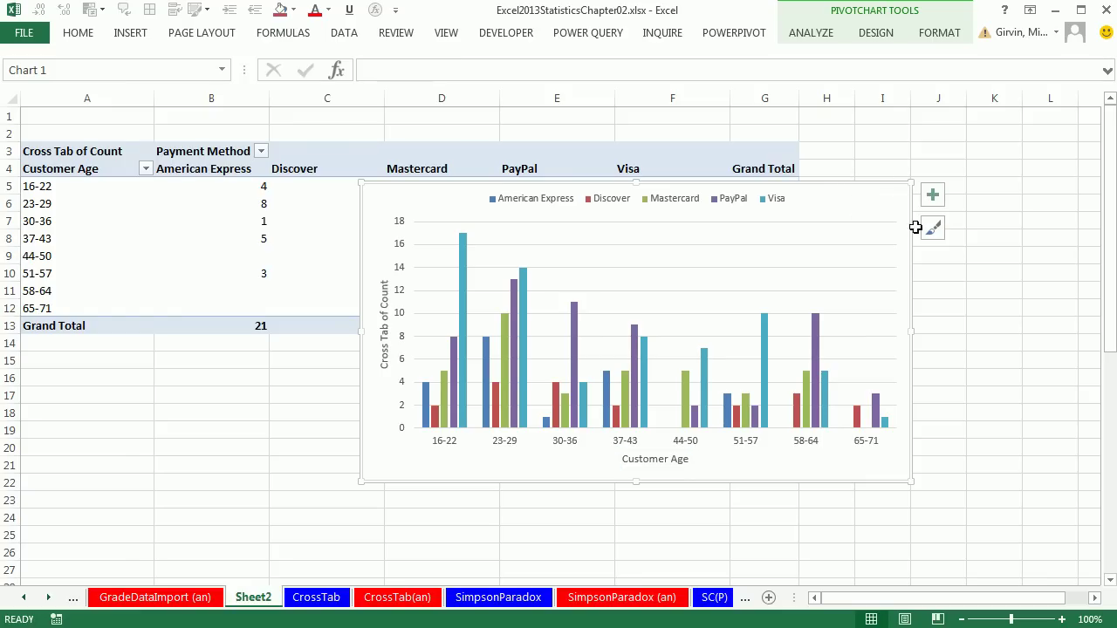
key(ctrl+c)
drag(389, 187, 835, 154)
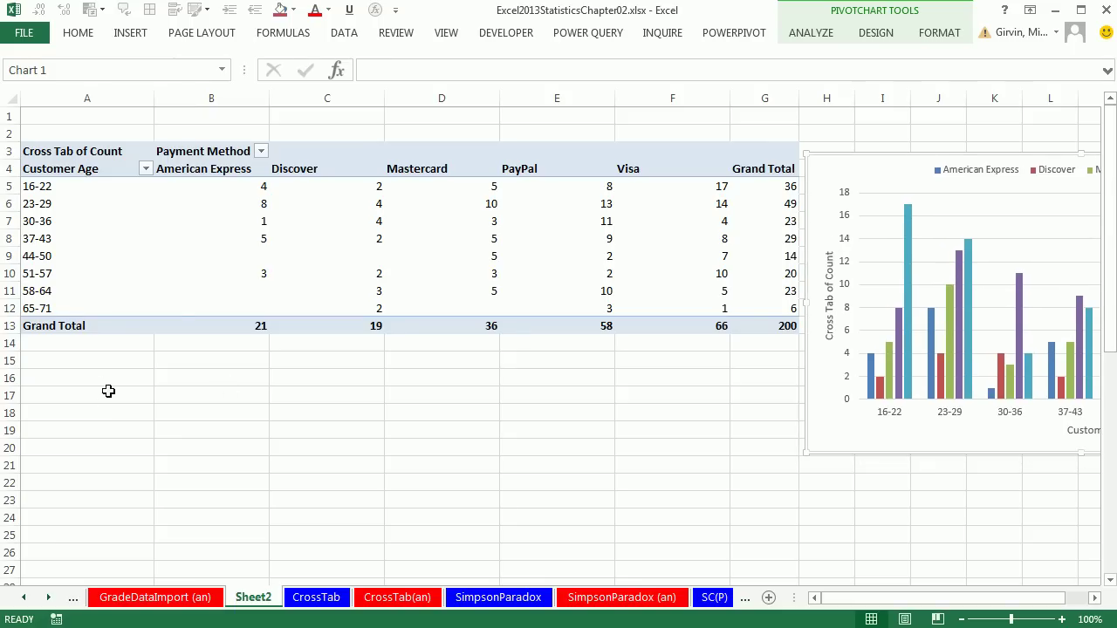
click(100, 349)
key(ctrl+v)
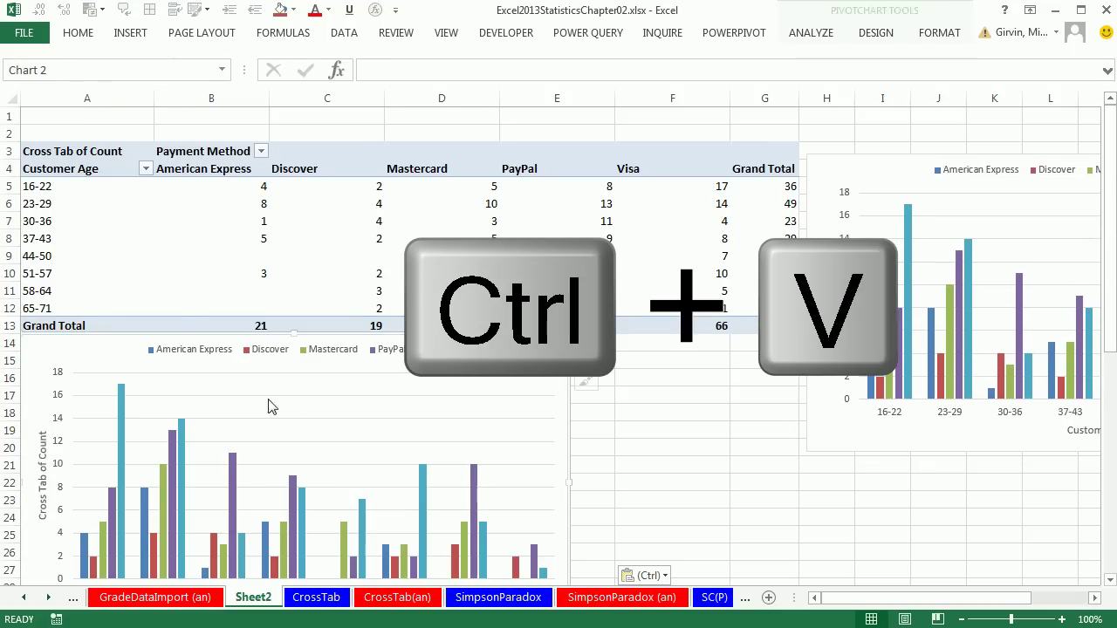
drag(140, 337, 332, 186)
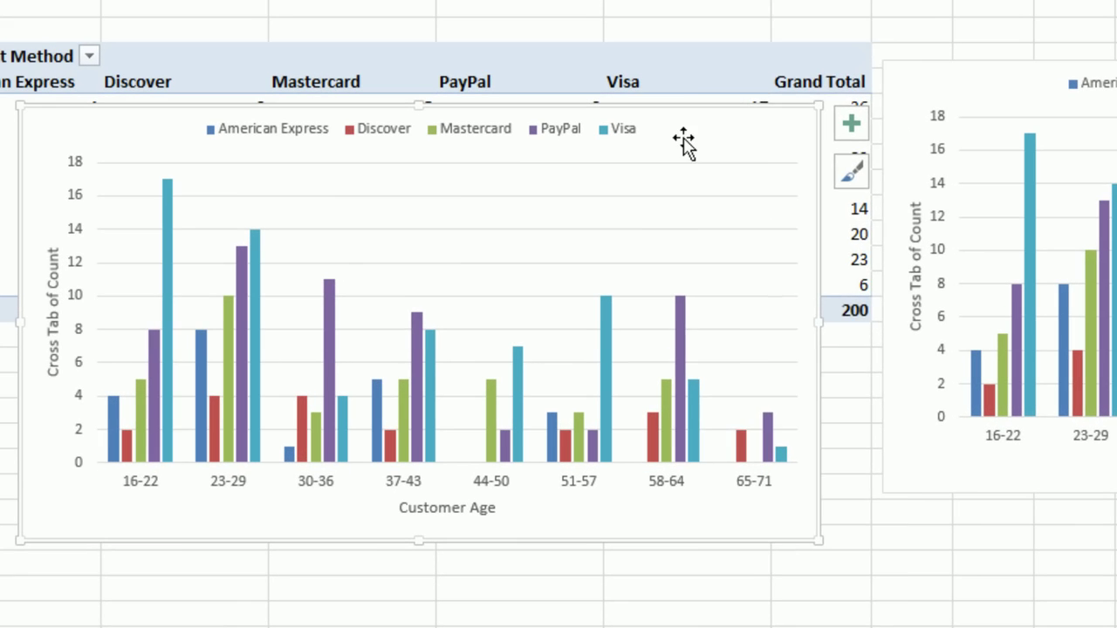
Step: Change the copied chart's type to Stacked Column
right_click(679, 172)
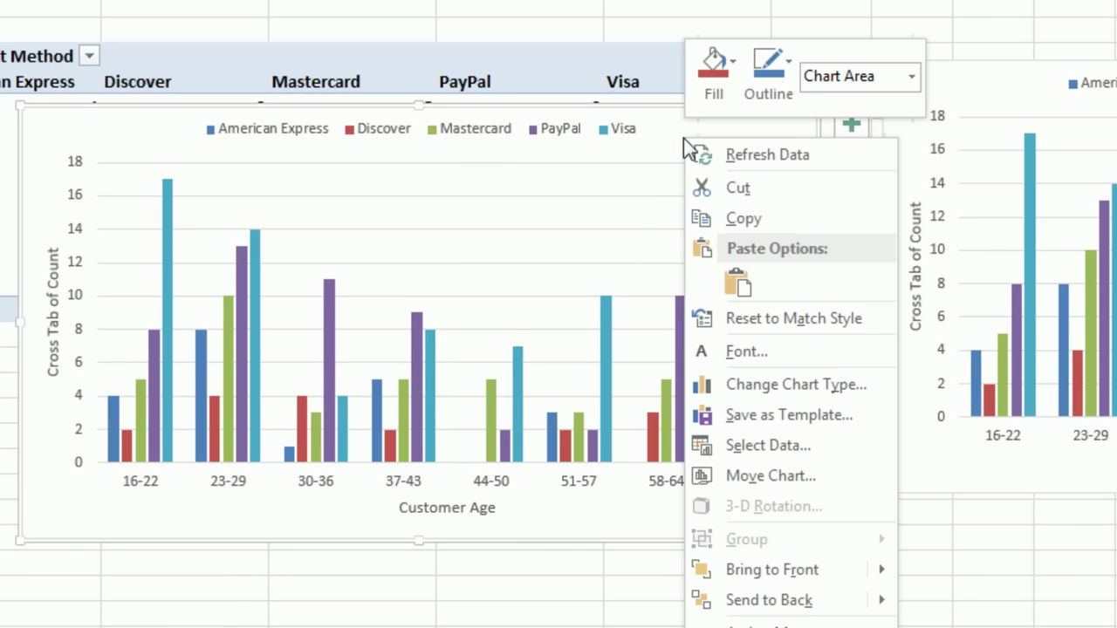
click(749, 385)
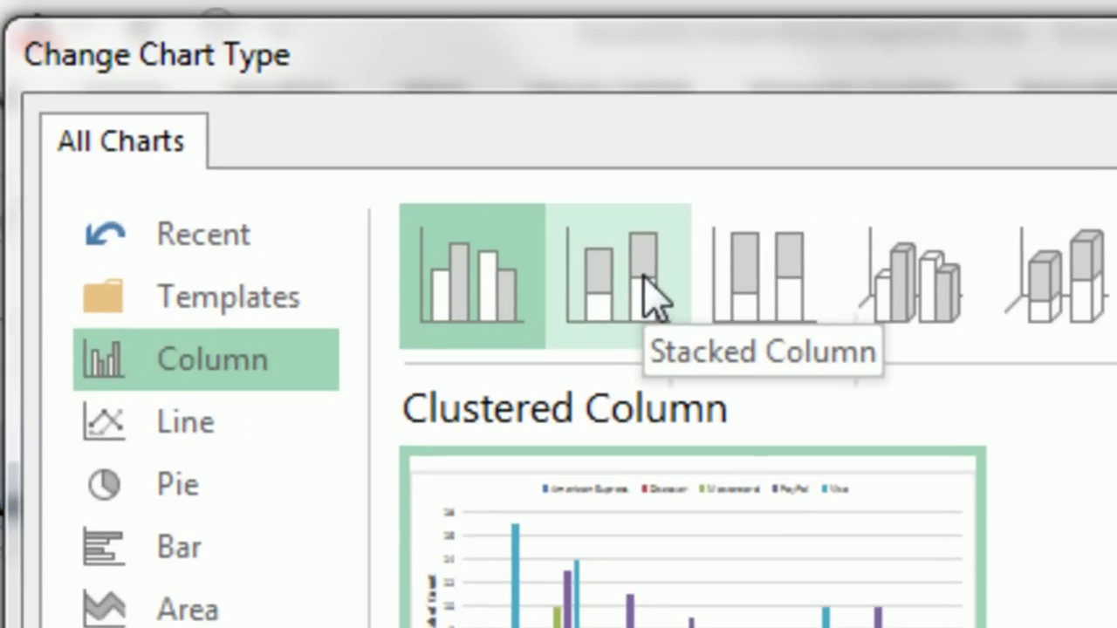
click(644, 278)
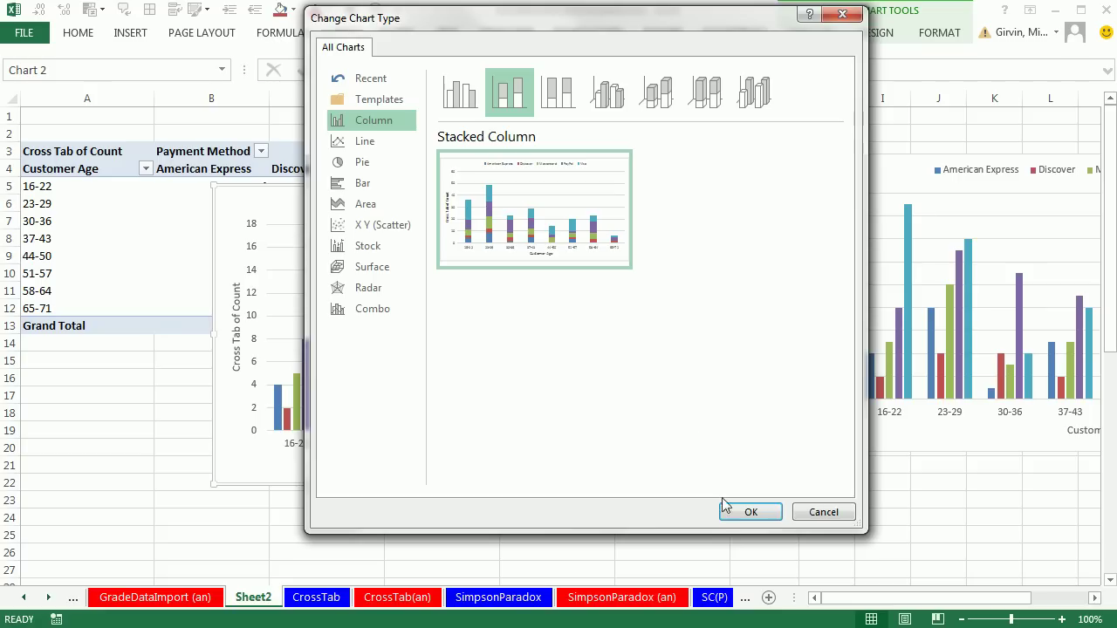
click(750, 513)
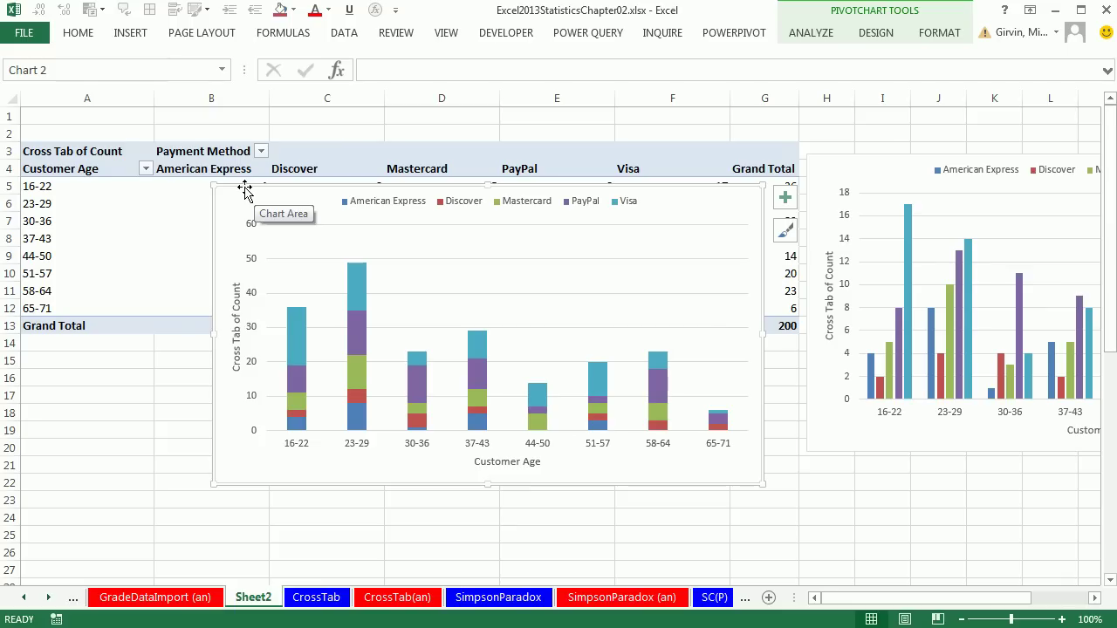
Step: Move the stacked chart below the other and paste another chart copy over the table
drag(241, 190, 828, 463)
click(94, 361)
key(ctrl+v)
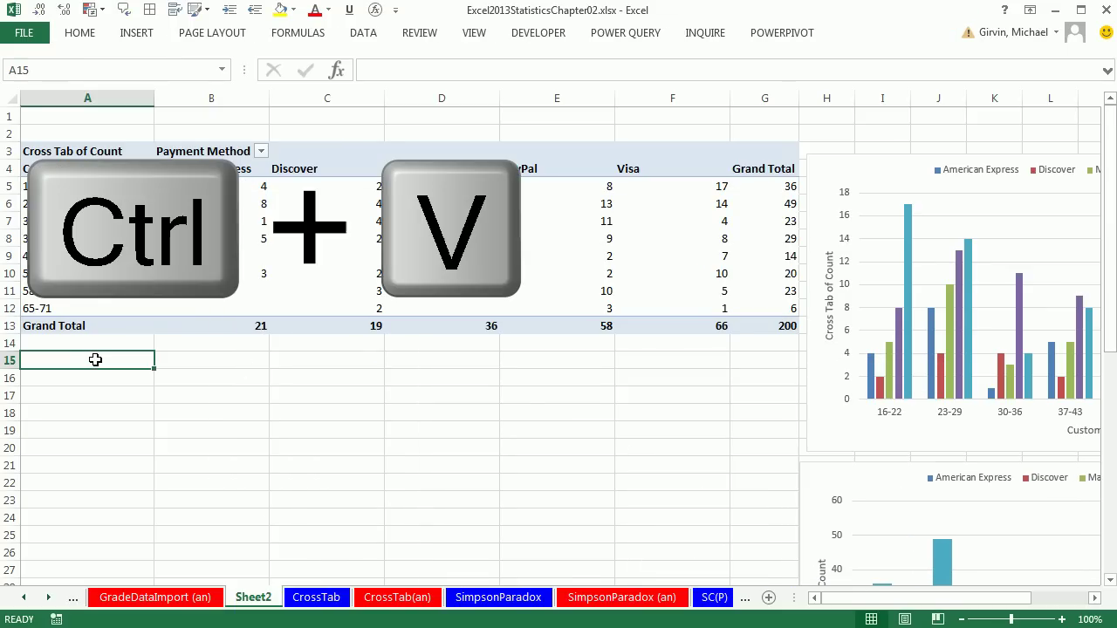
drag(134, 357, 251, 189)
Step: Change the new chart copy's type to 100% Stacked Column
right_click(617, 206)
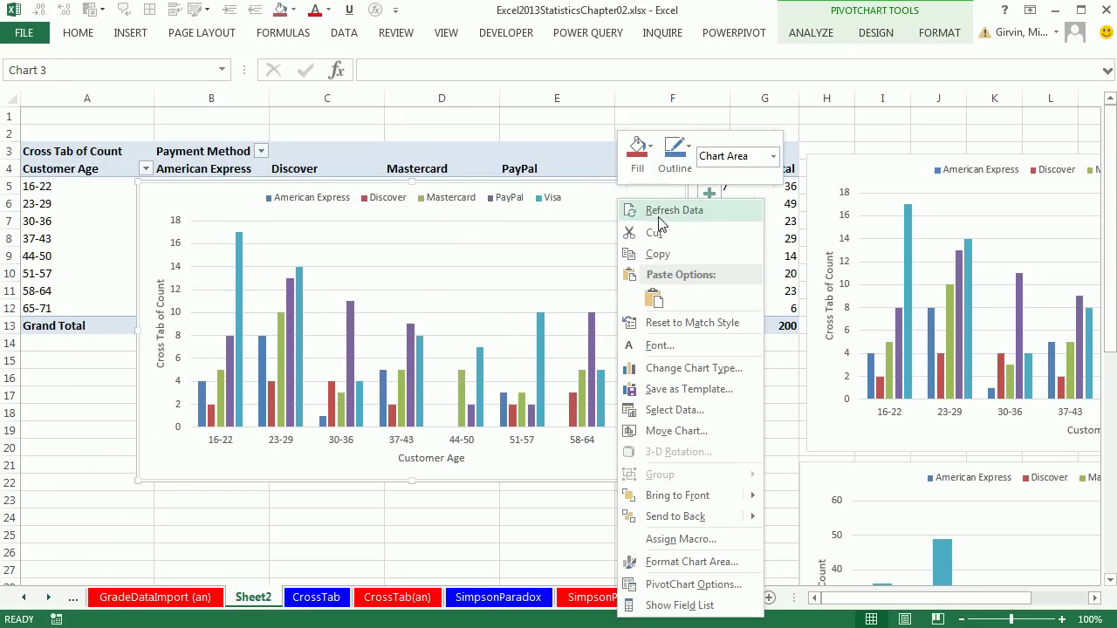
click(690, 367)
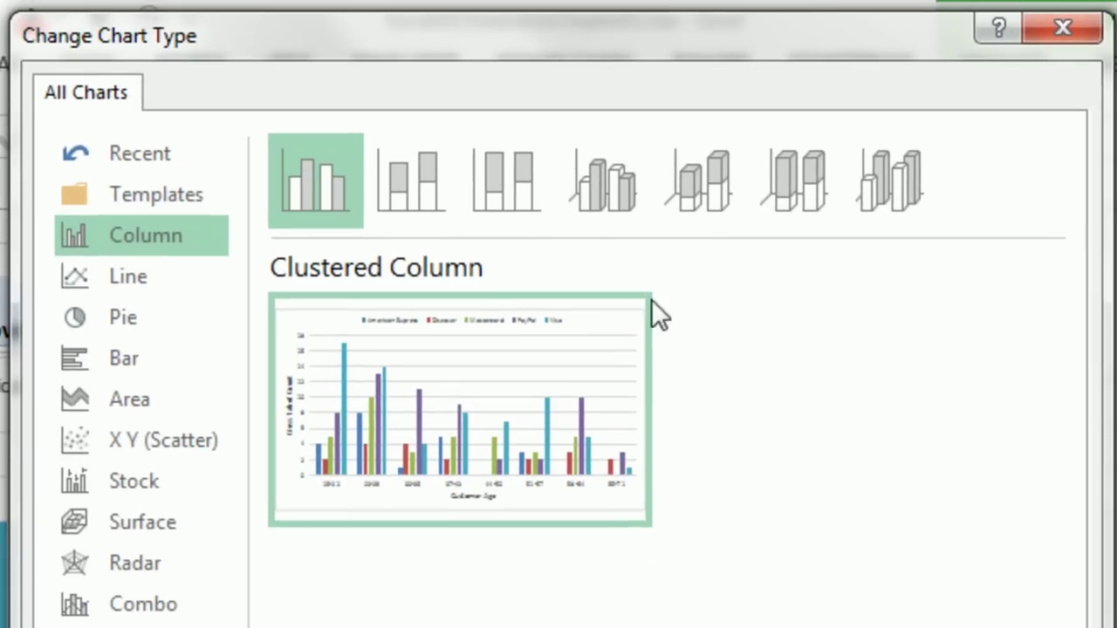
click(515, 192)
click(748, 516)
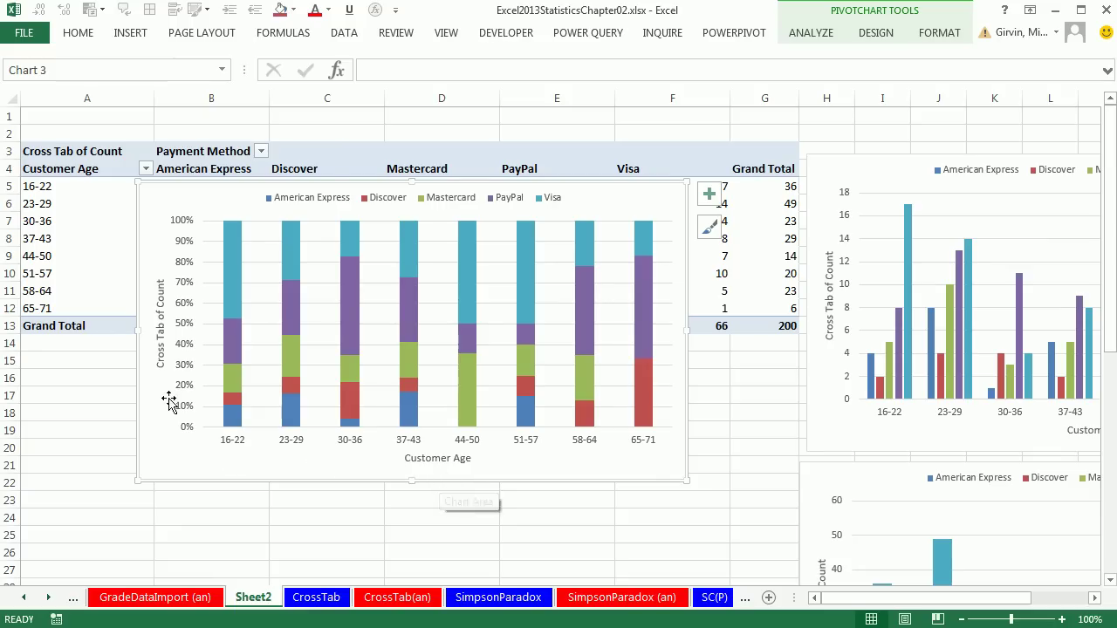
Step: Arrange the 100% stacked, stacked and clustered charts below the table, then go to the CrossTab sheet
click(82, 397)
scroll(80, 404, down, 3)
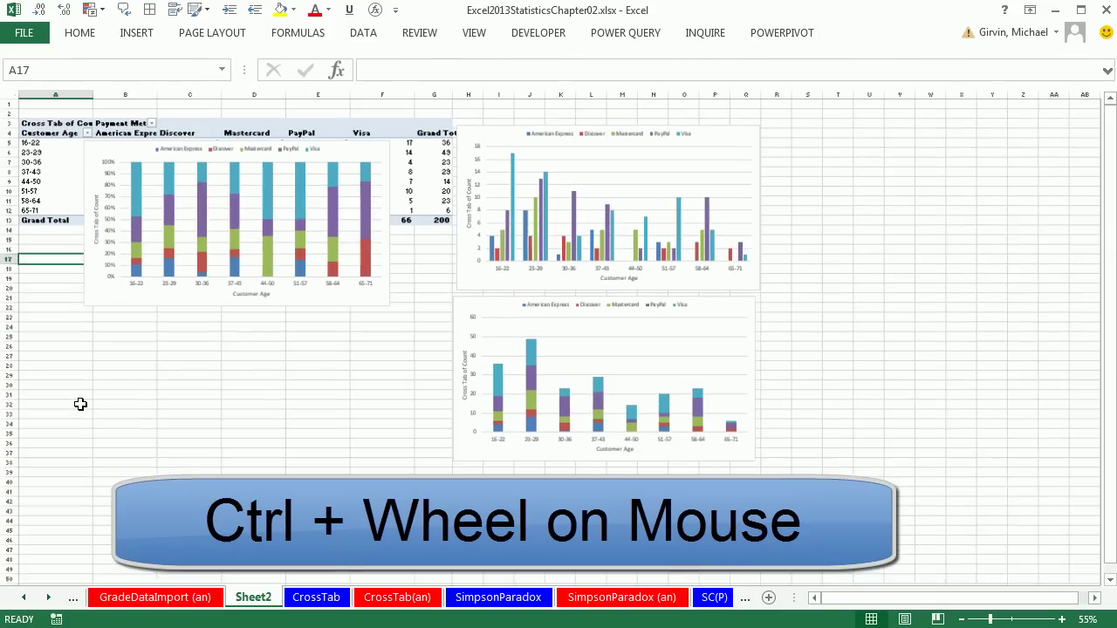
drag(128, 147, 64, 240)
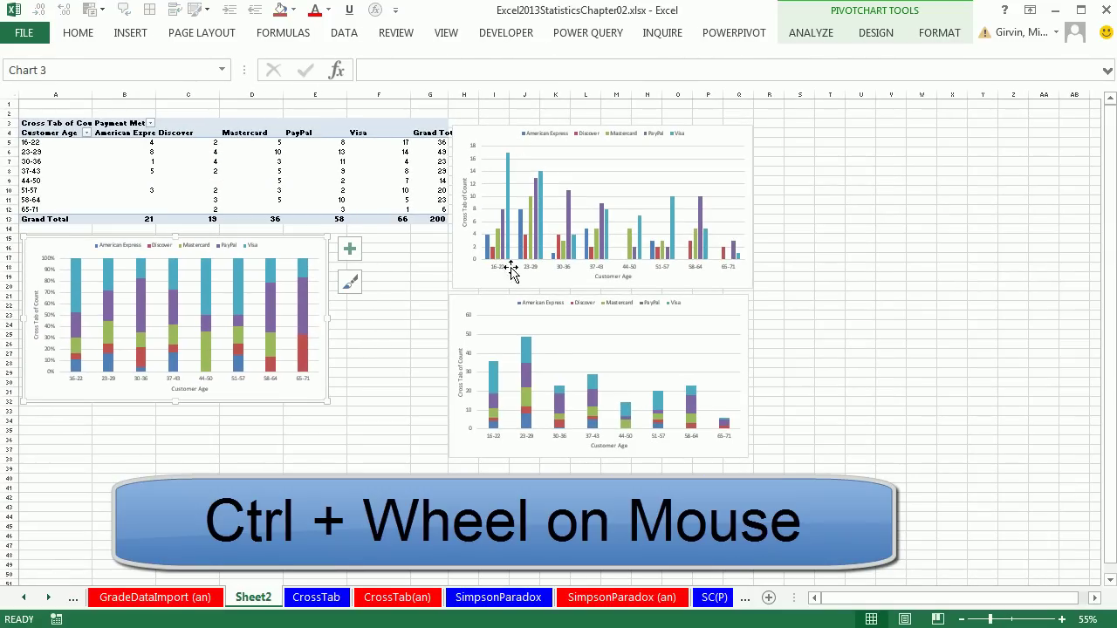
drag(509, 294, 67, 403)
drag(502, 126, 372, 239)
click(374, 241)
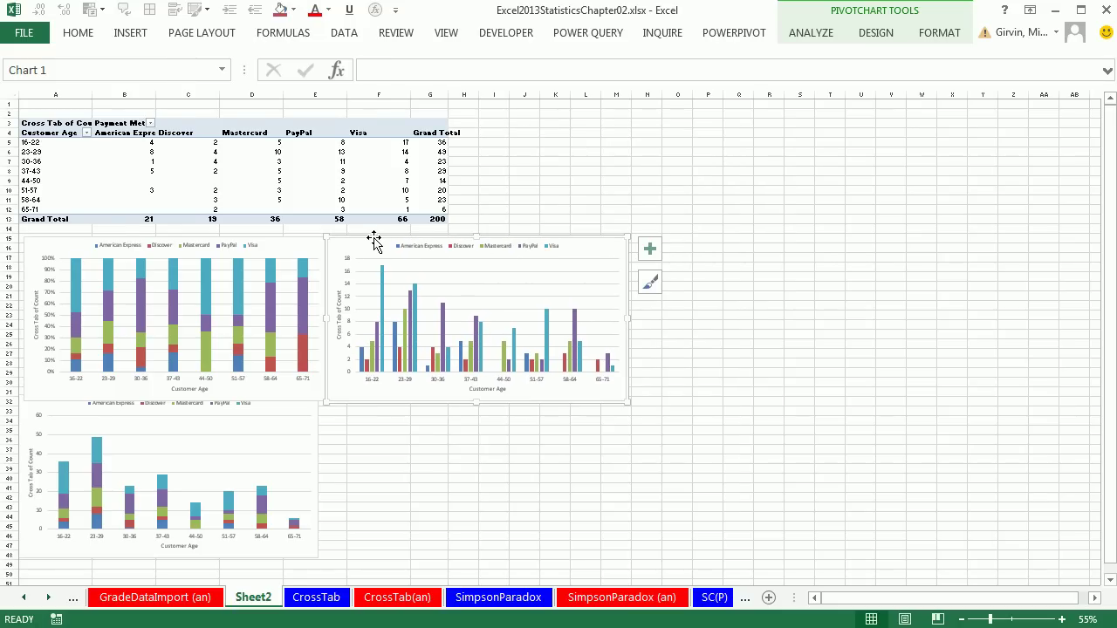
click(316, 598)
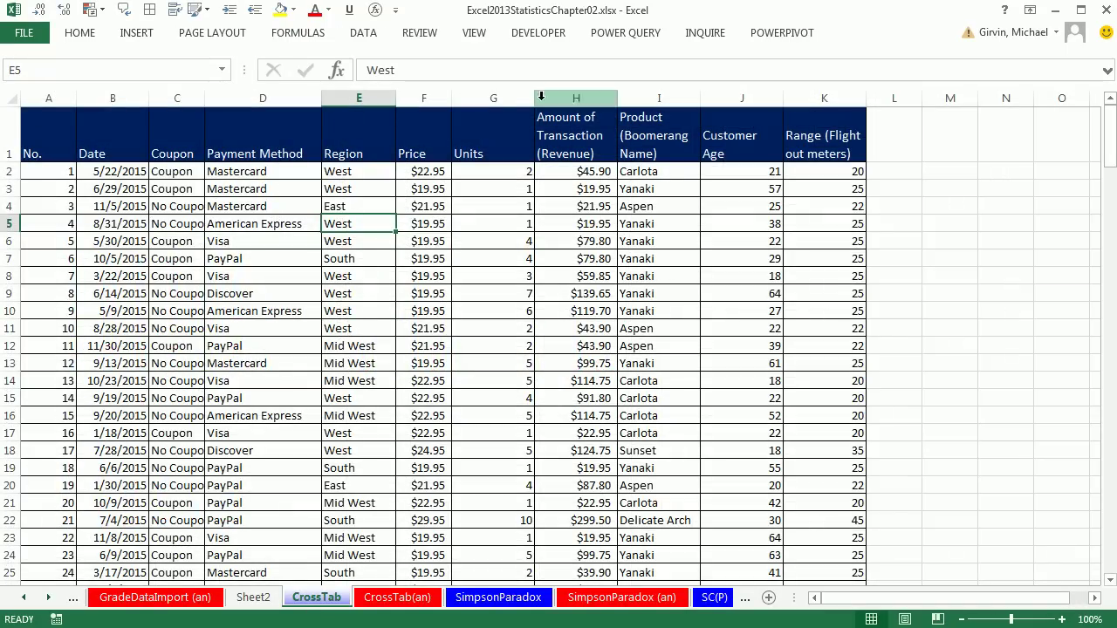
Step: Insert an empty PivotTable from the CrossTab data onto a new sheet
click(367, 203)
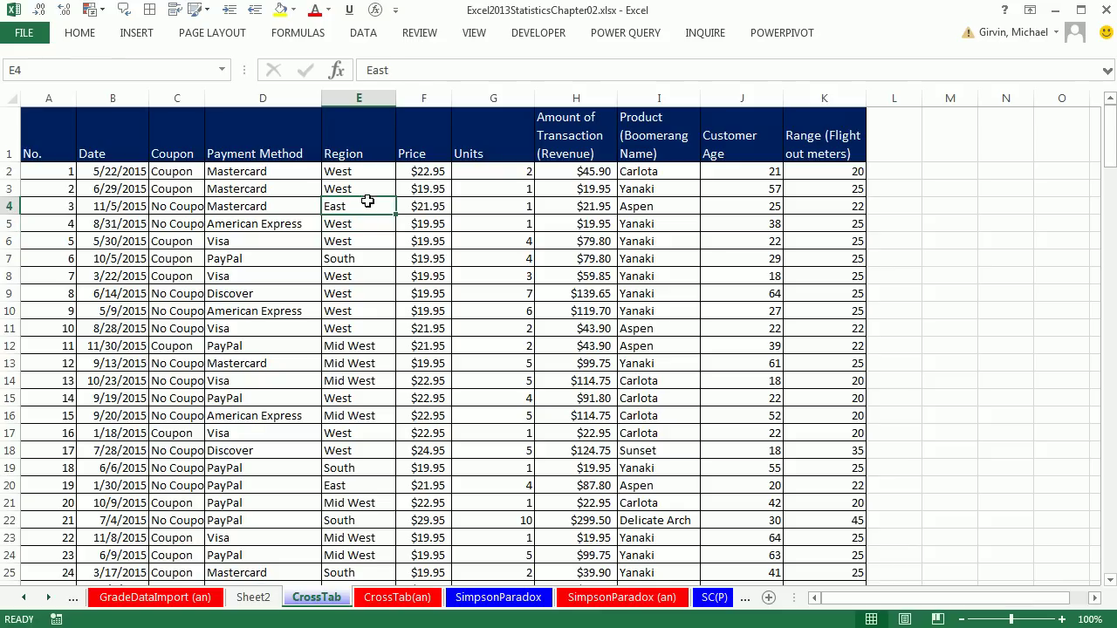
key(n)
key(v)
key(Return)
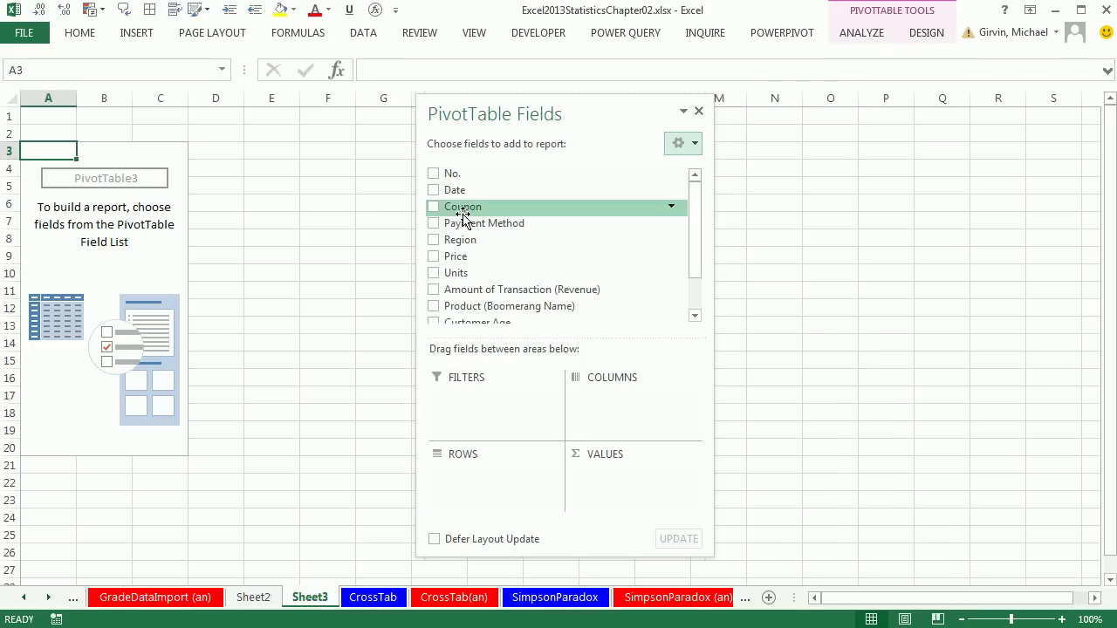
Step: Rename Sheet2 to CrossTab(an2) and the new pivot sheet to CrossTab(an3)
click(263, 599)
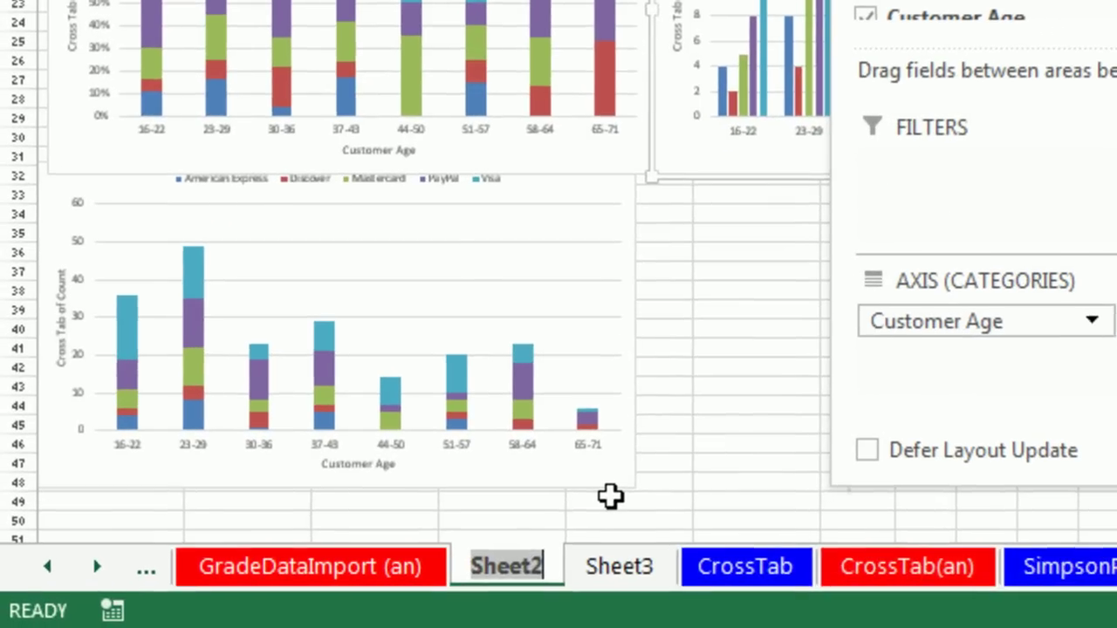
text(Cross)
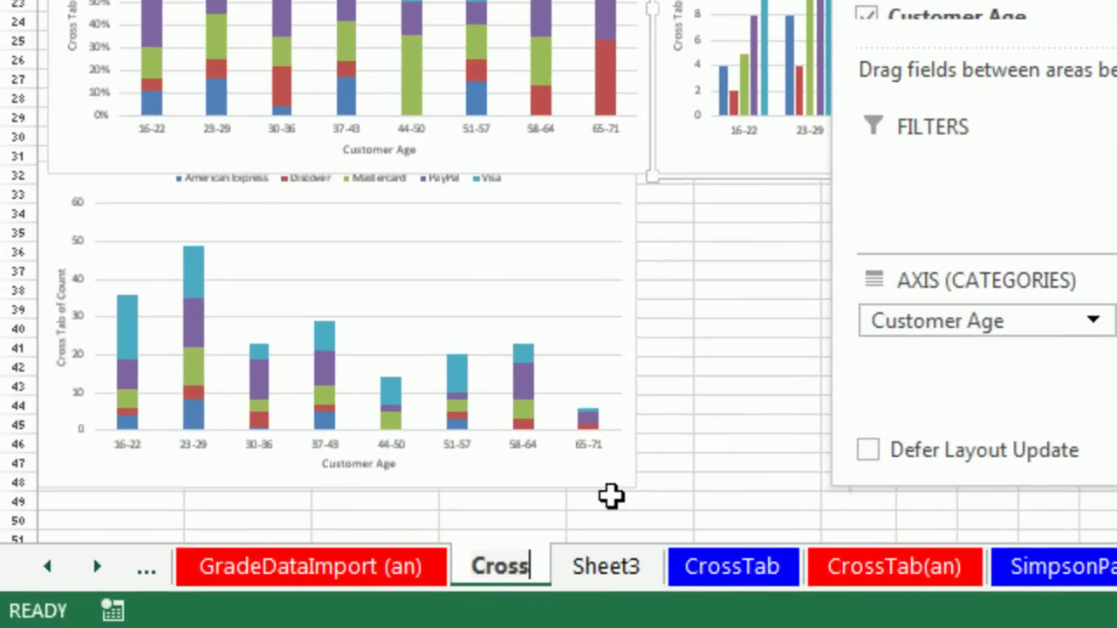
text(Tab)
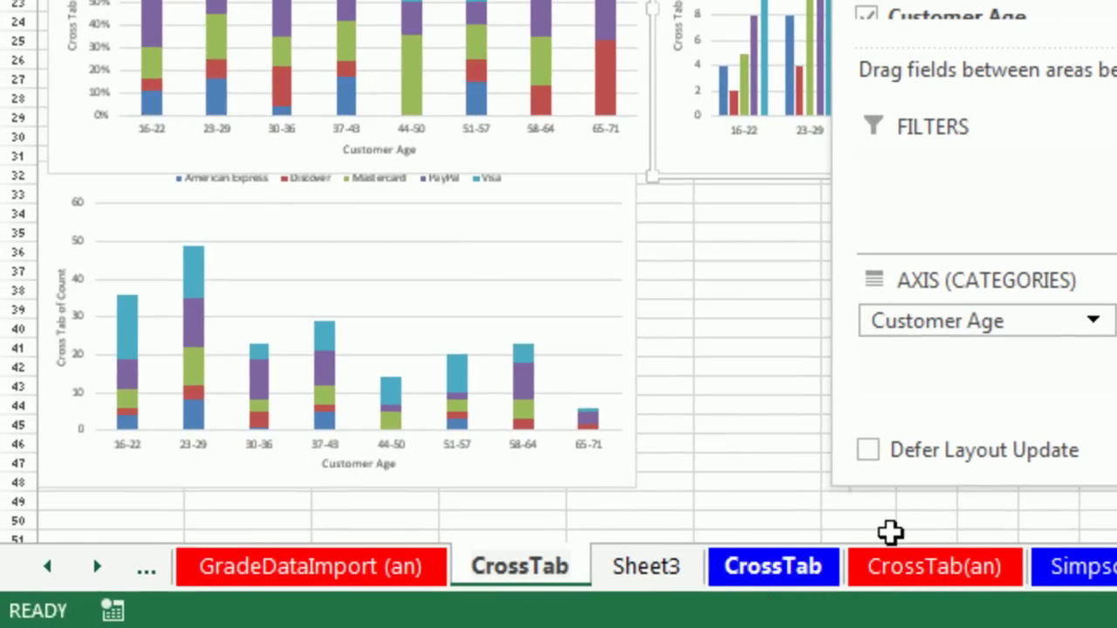
text(()
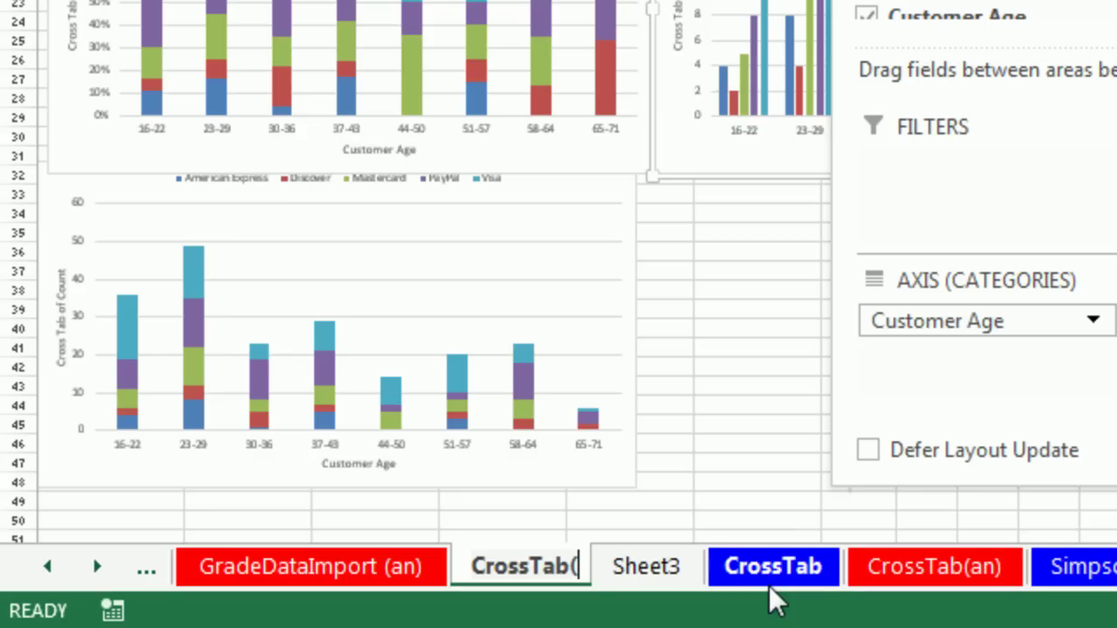
text(an2))
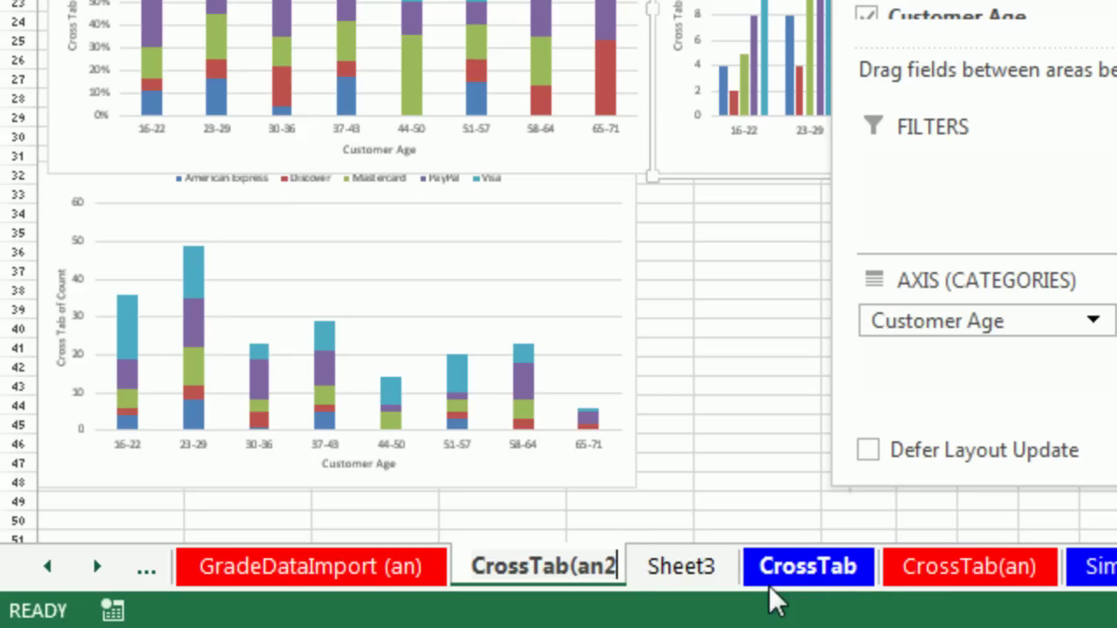
key(Return)
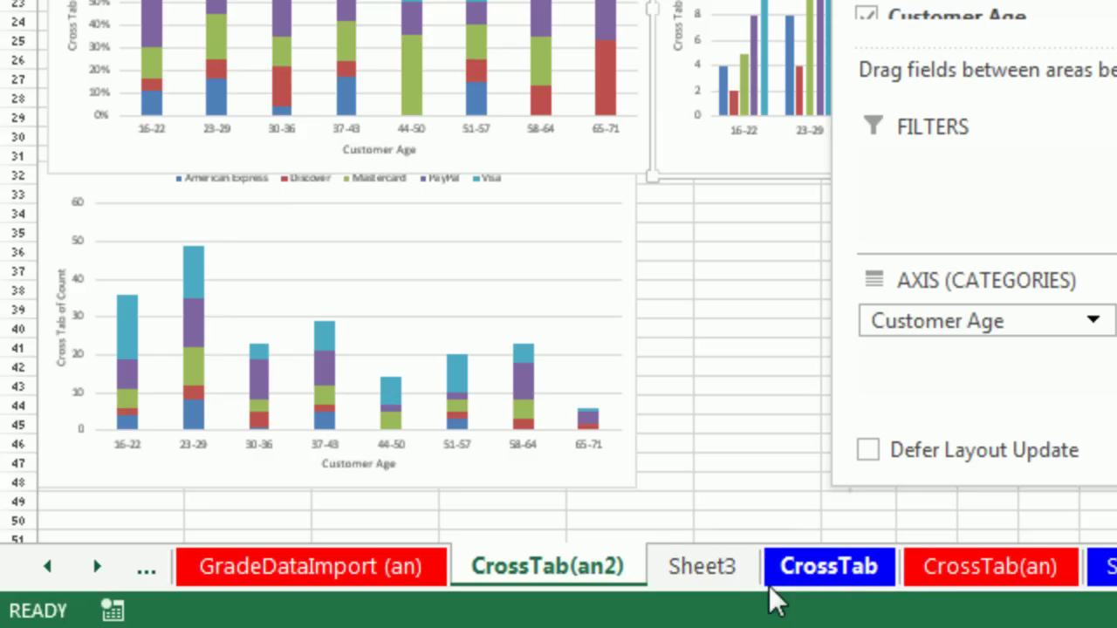
double_click(687, 580)
text(CrossTab(an3))
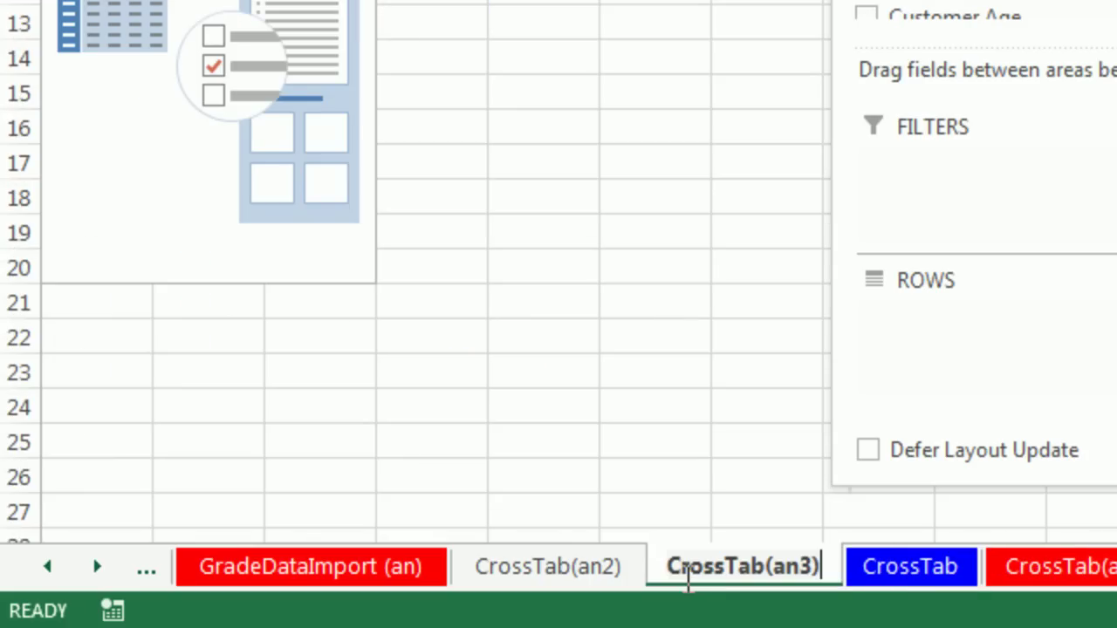
key(Return)
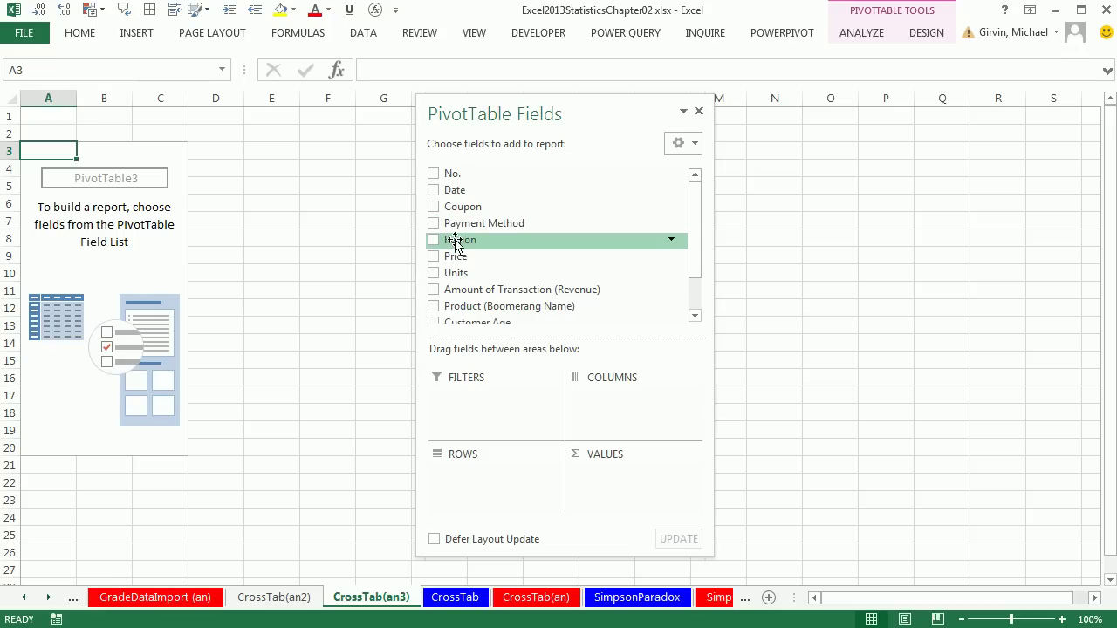
Step: Put Region in the pivot's columns and Product in both rows and values
mouse_move(454, 245)
mouse_down()
mouse_move(481, 279)
mouse_move(626, 392)
mouse_move(623, 402)
mouse_up()
drag(468, 296, 486, 511)
drag(481, 292, 636, 519)
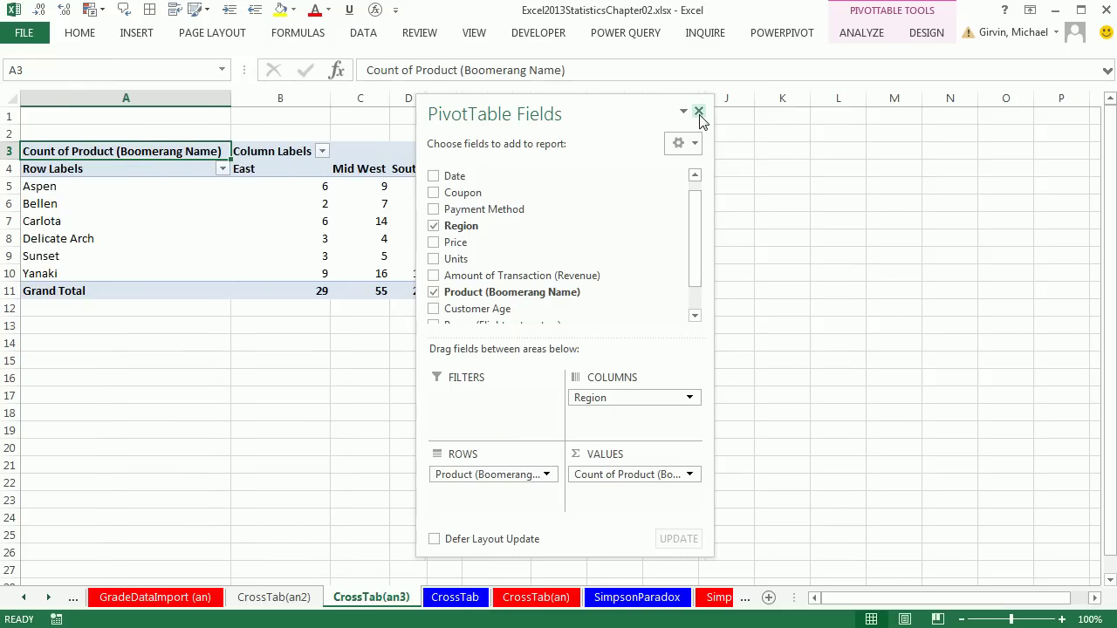
click(699, 113)
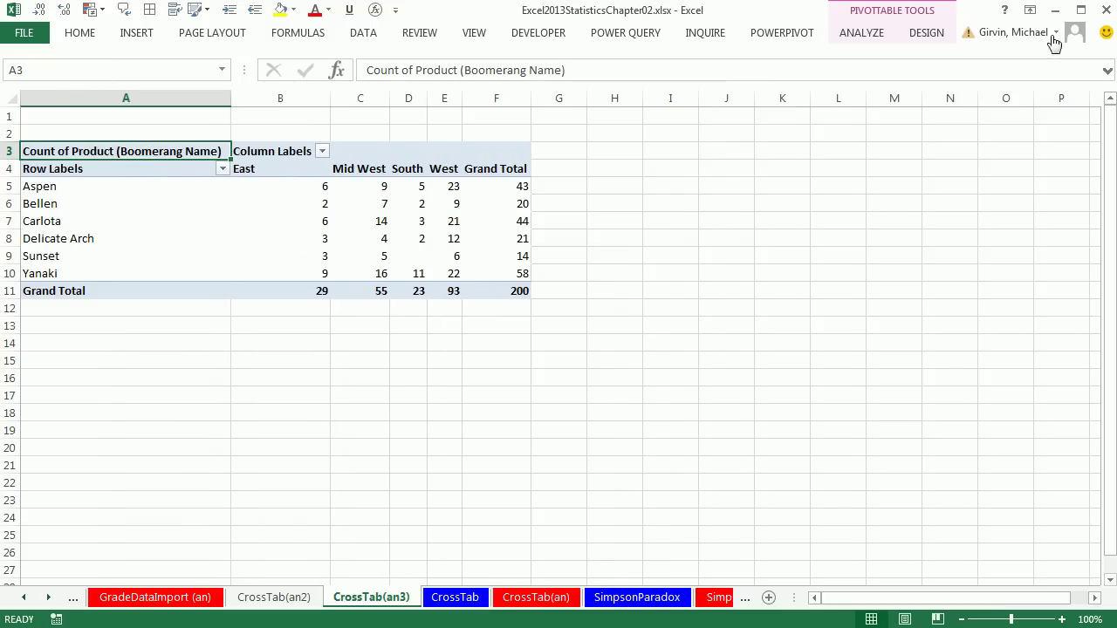
Step: Show the pivot in Outline Form and retitle its value header 'CrossTab Frequency'
click(925, 35)
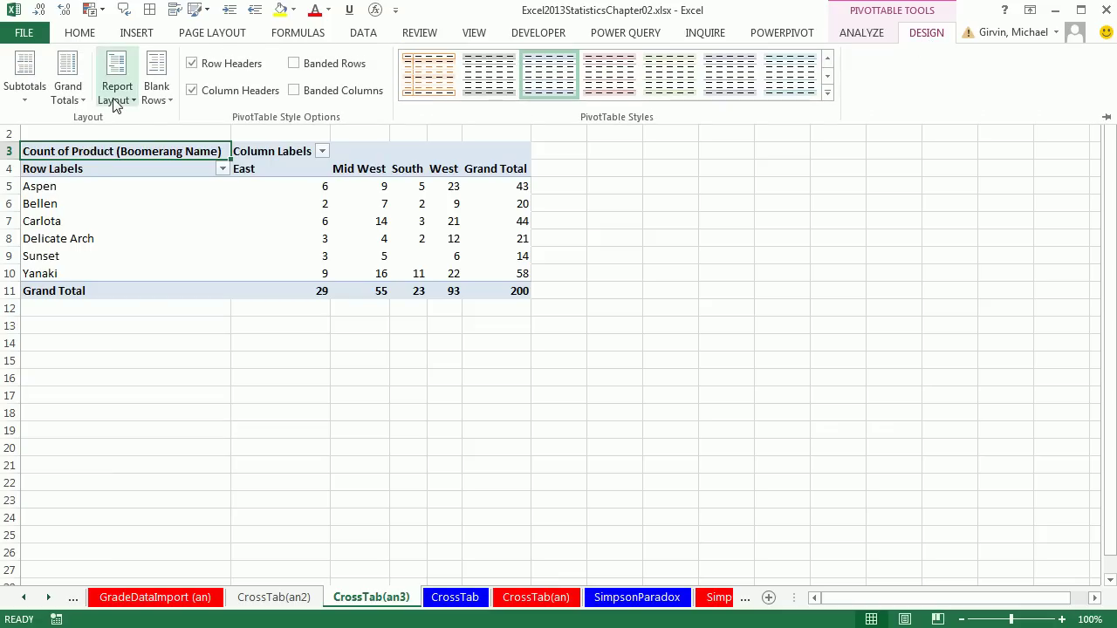
click(114, 101)
click(133, 168)
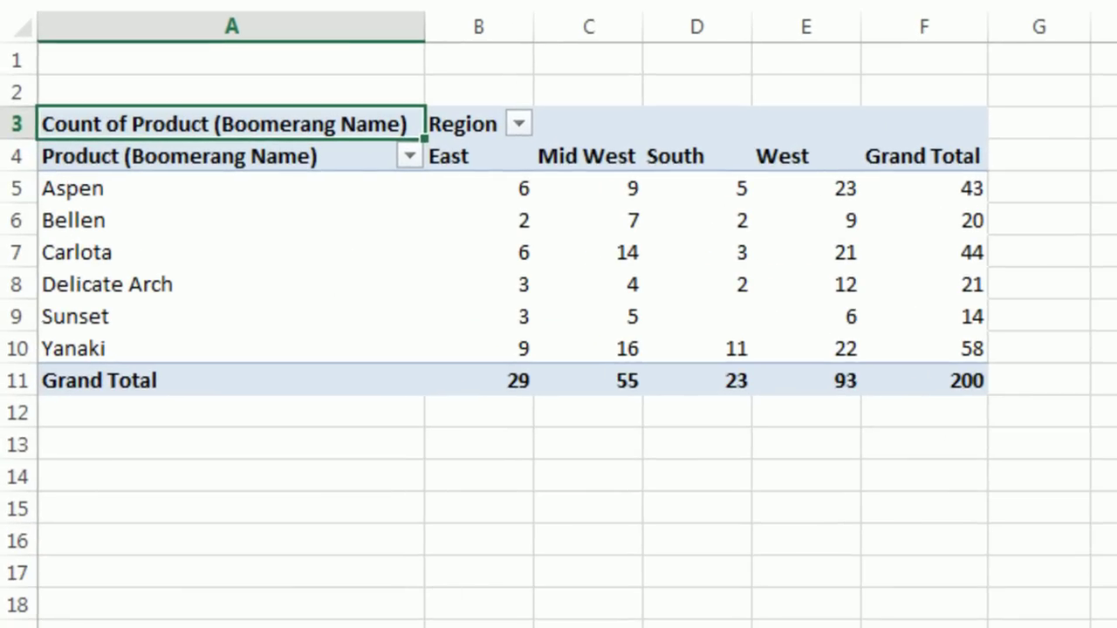
text(CrossTab Frequency)
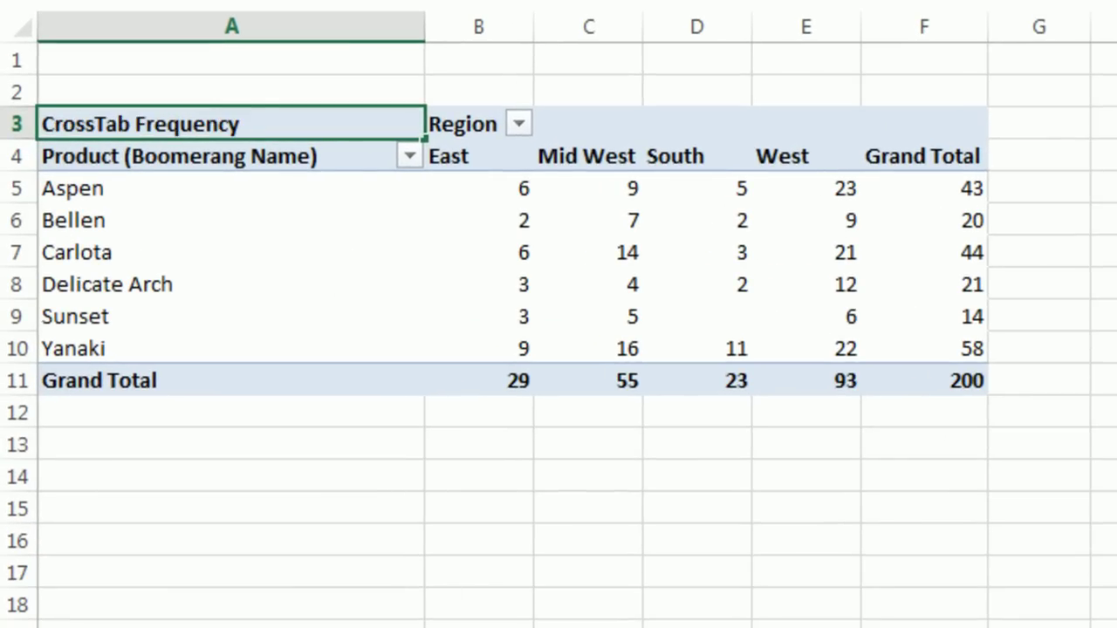
key(Return)
click(721, 476)
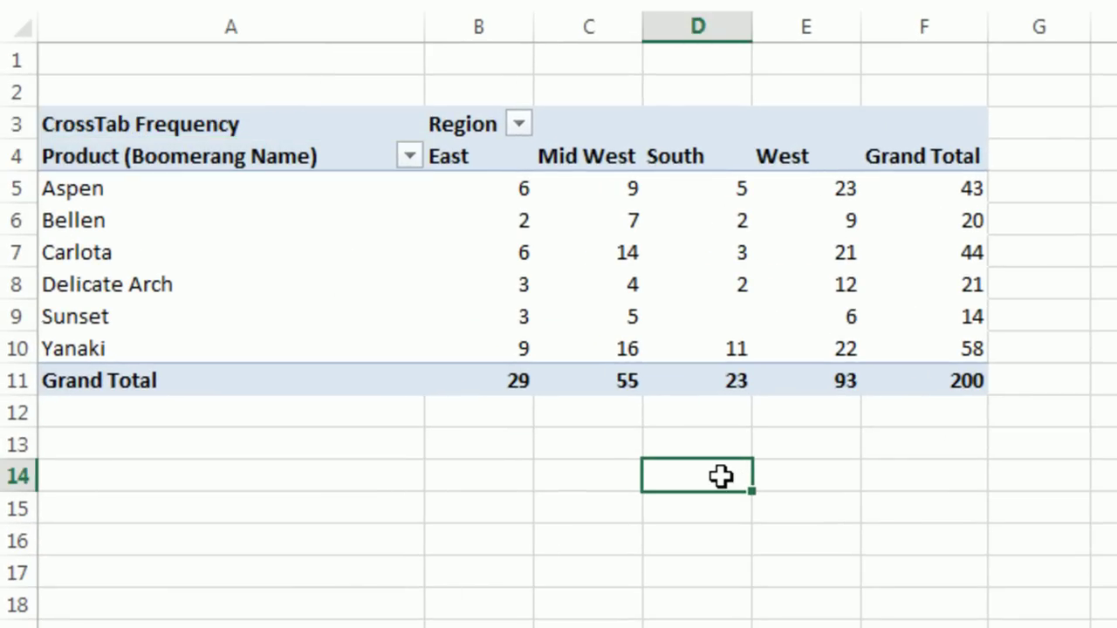
click(827, 263)
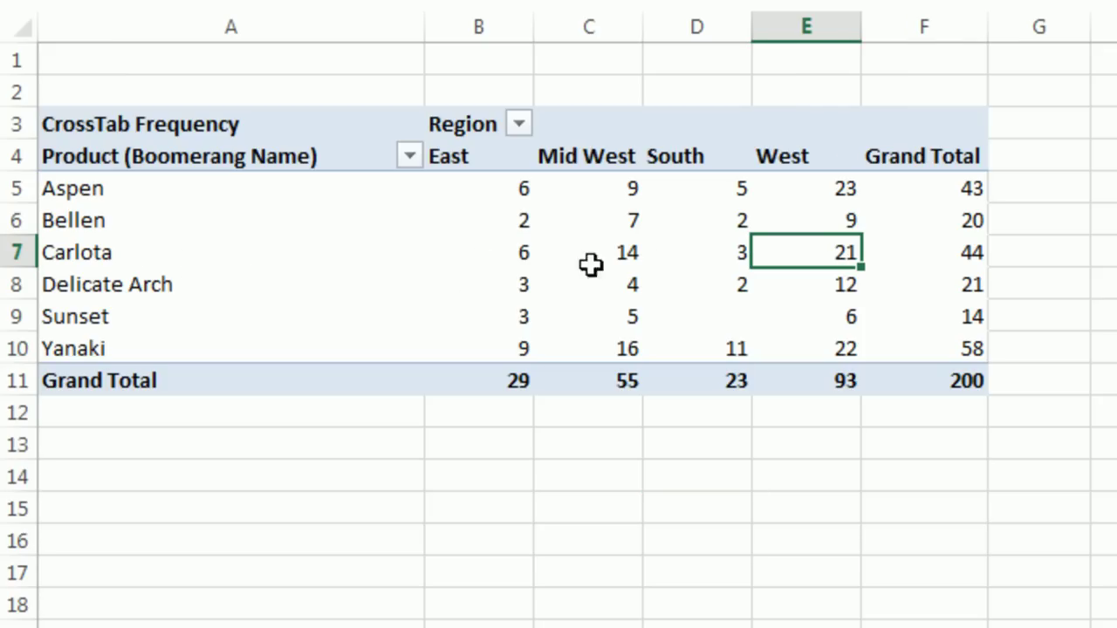
click(486, 252)
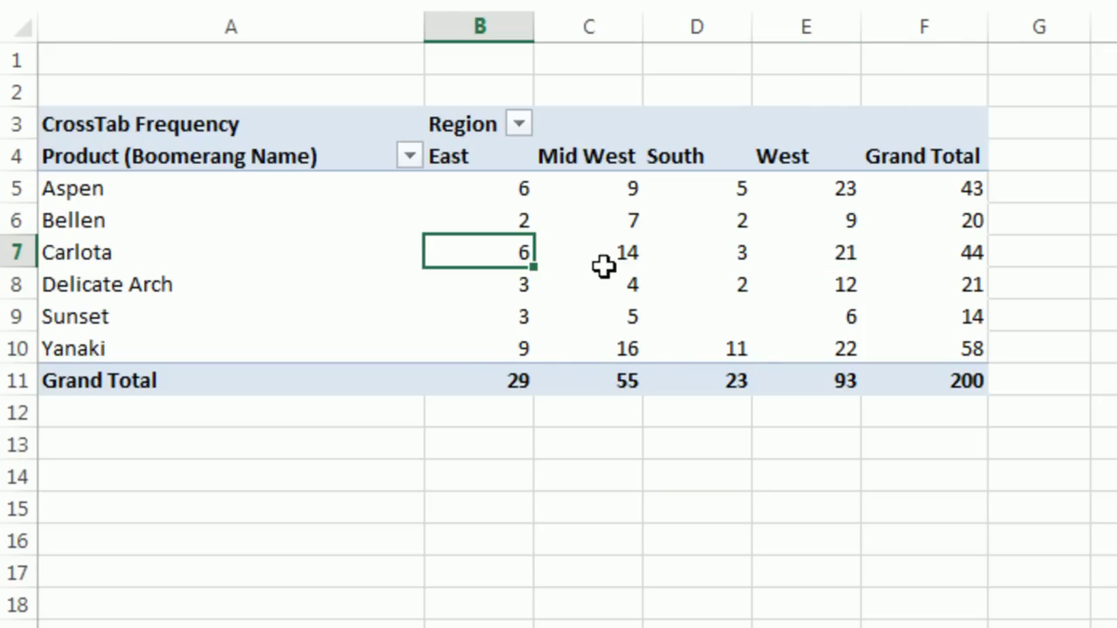
click(602, 263)
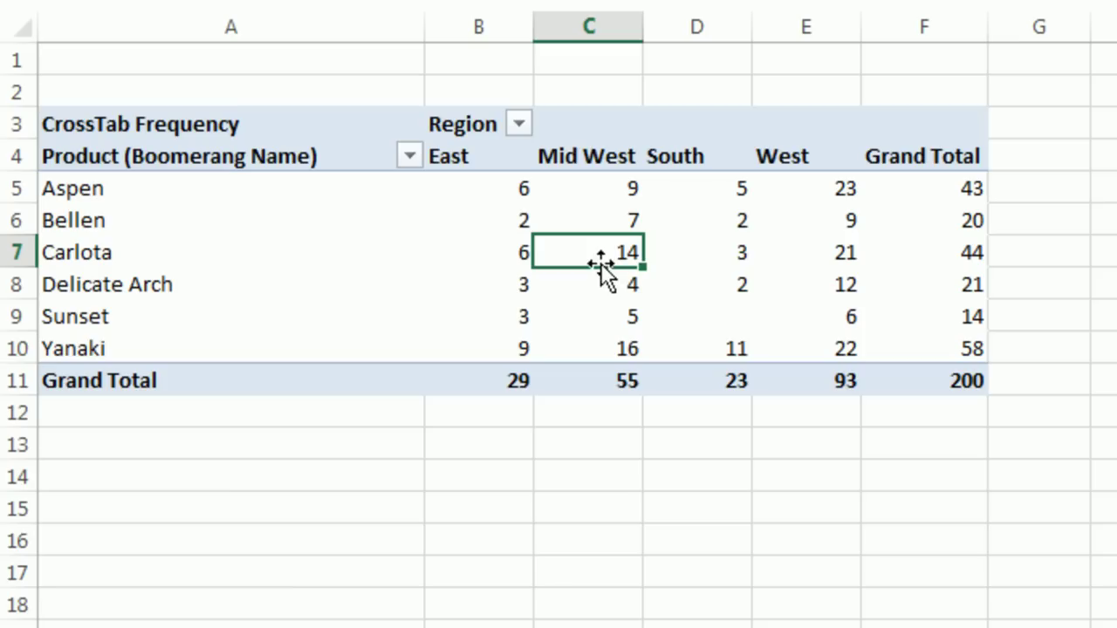
click(721, 254)
click(831, 260)
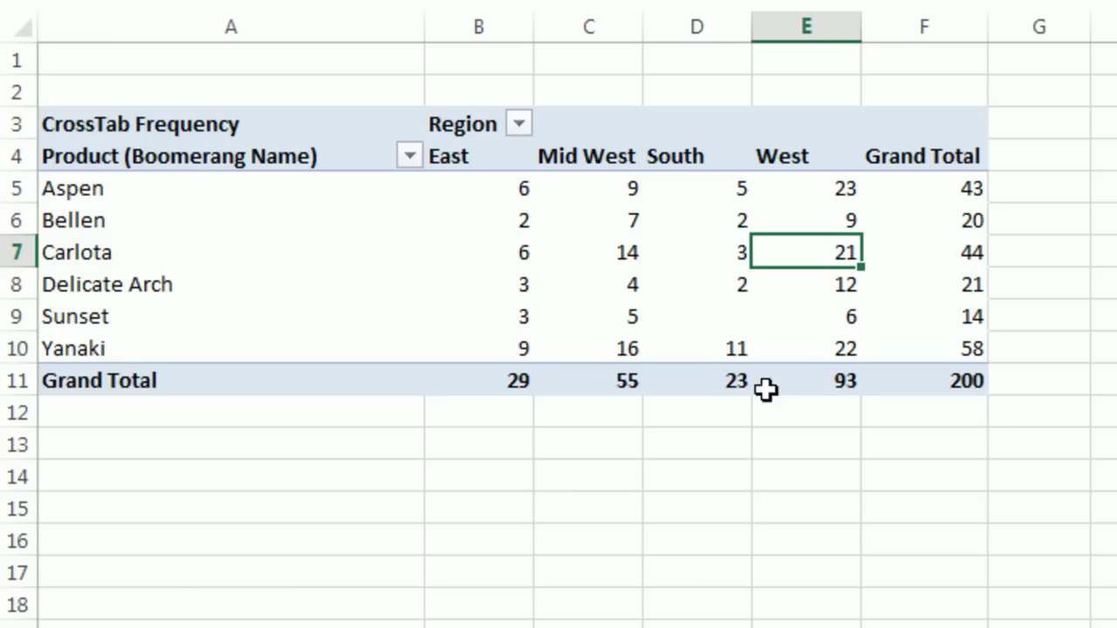
mouse_move(831, 385)
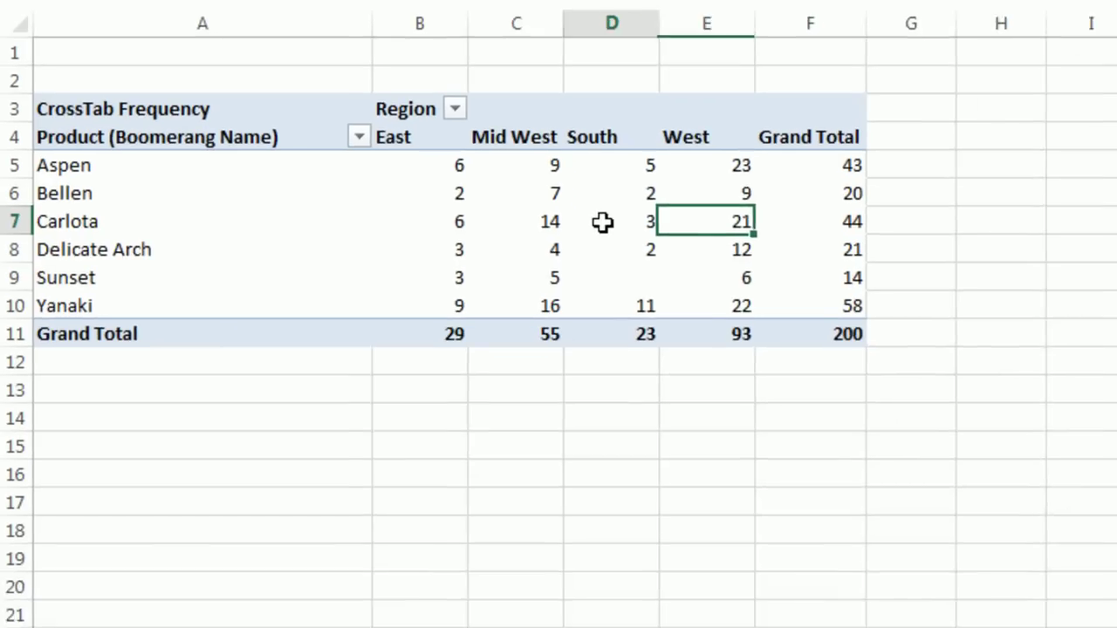
Step: Show the field list beside the pivot, then remove and re-add Region as the column field
right_click(689, 256)
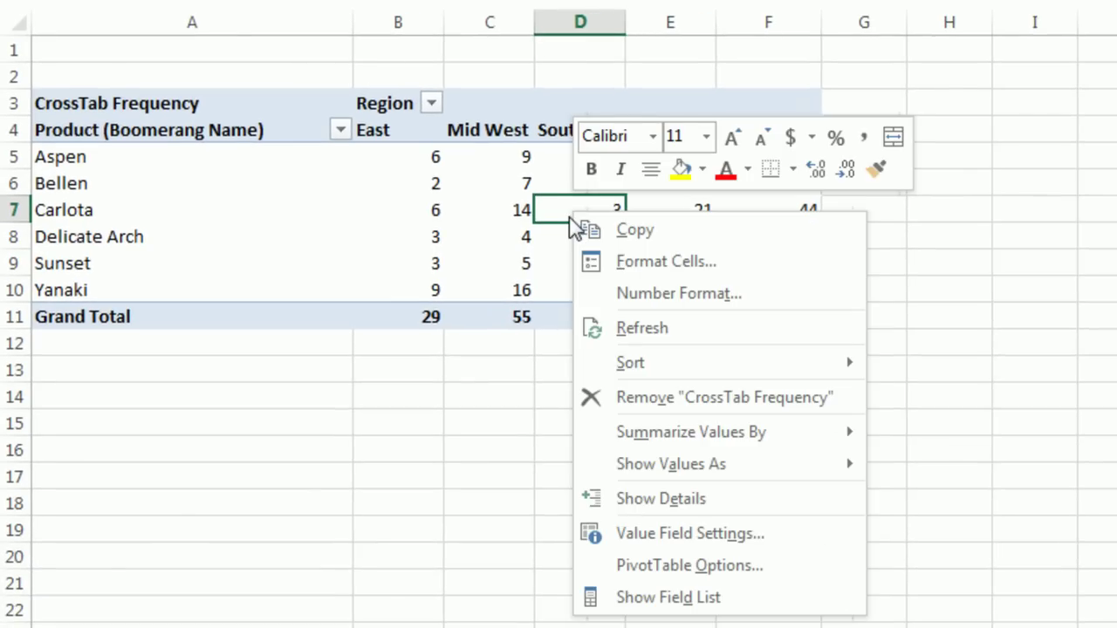
click(689, 598)
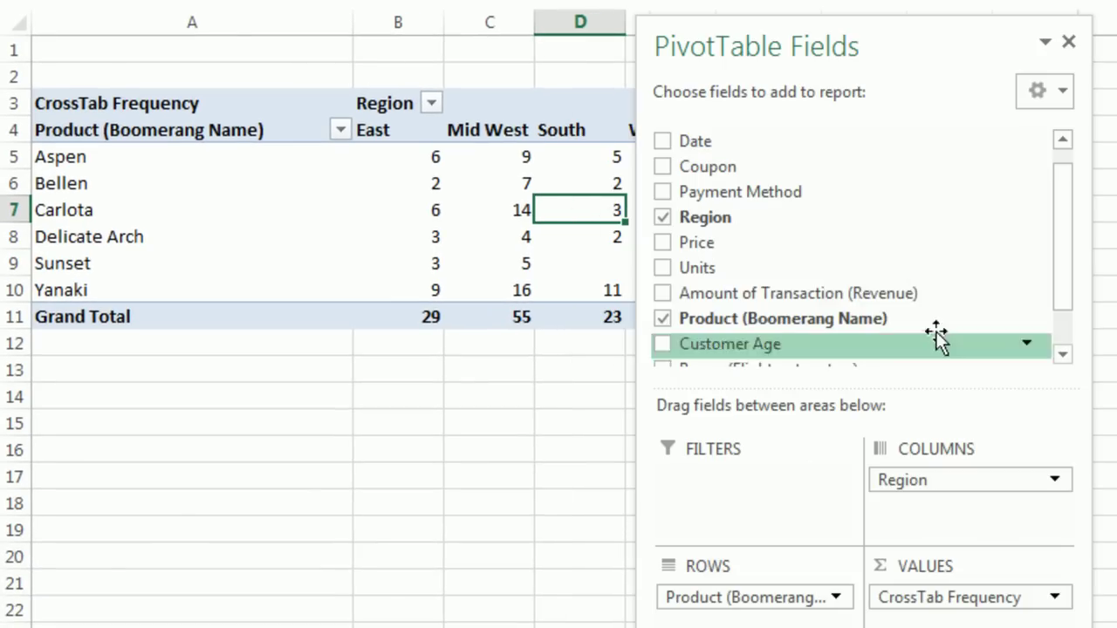
drag(887, 43, 1116, 43)
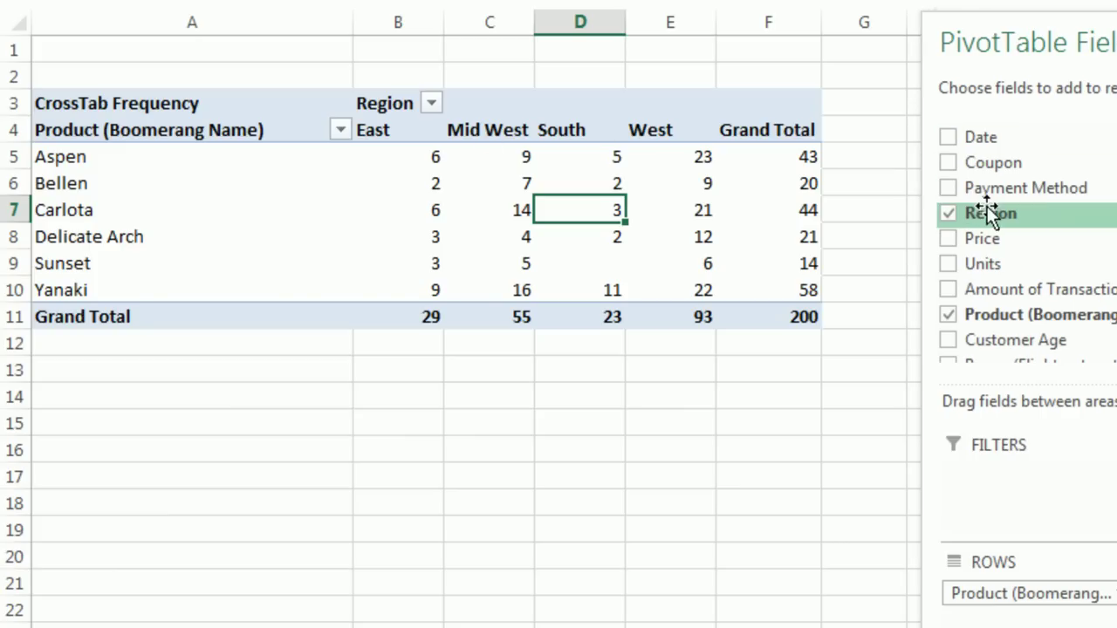
click(949, 214)
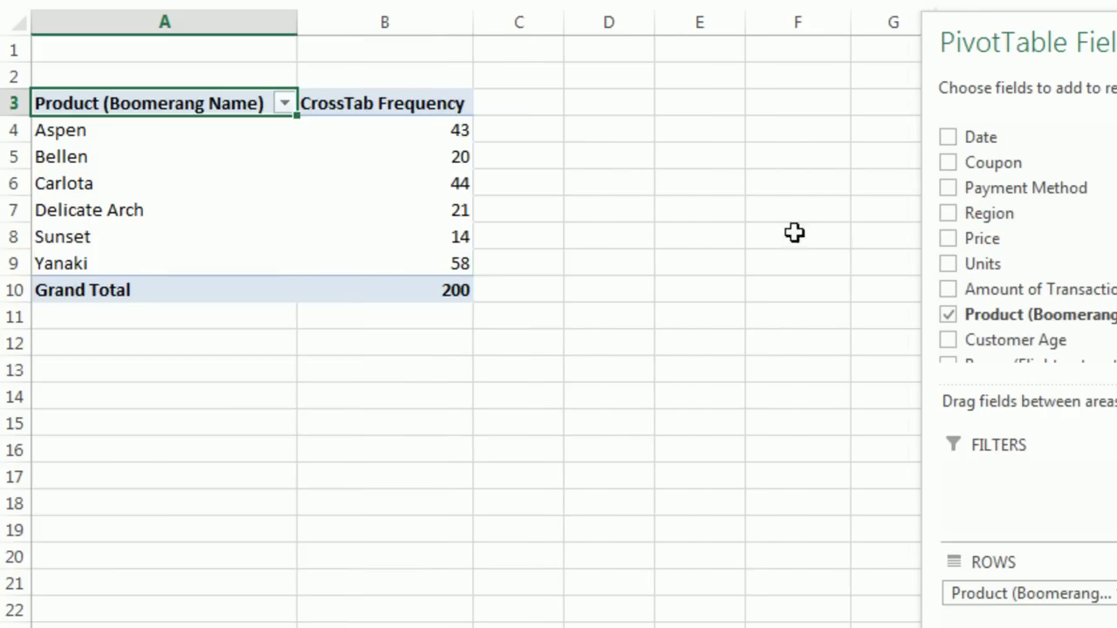
drag(916, 204, 1116, 464)
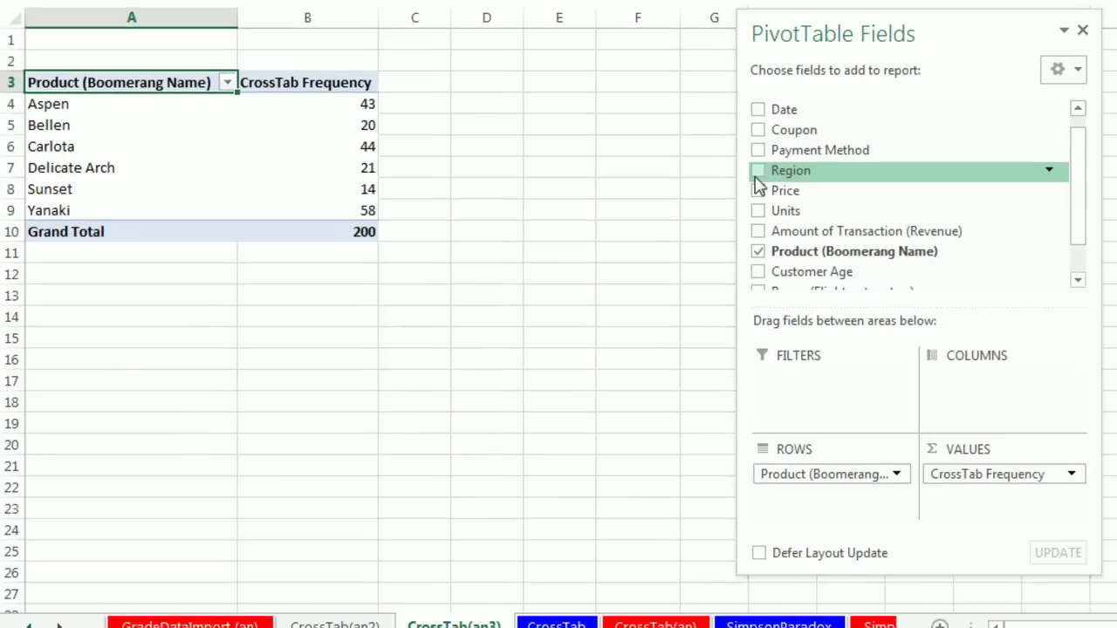
drag(964, 371, 965, 372)
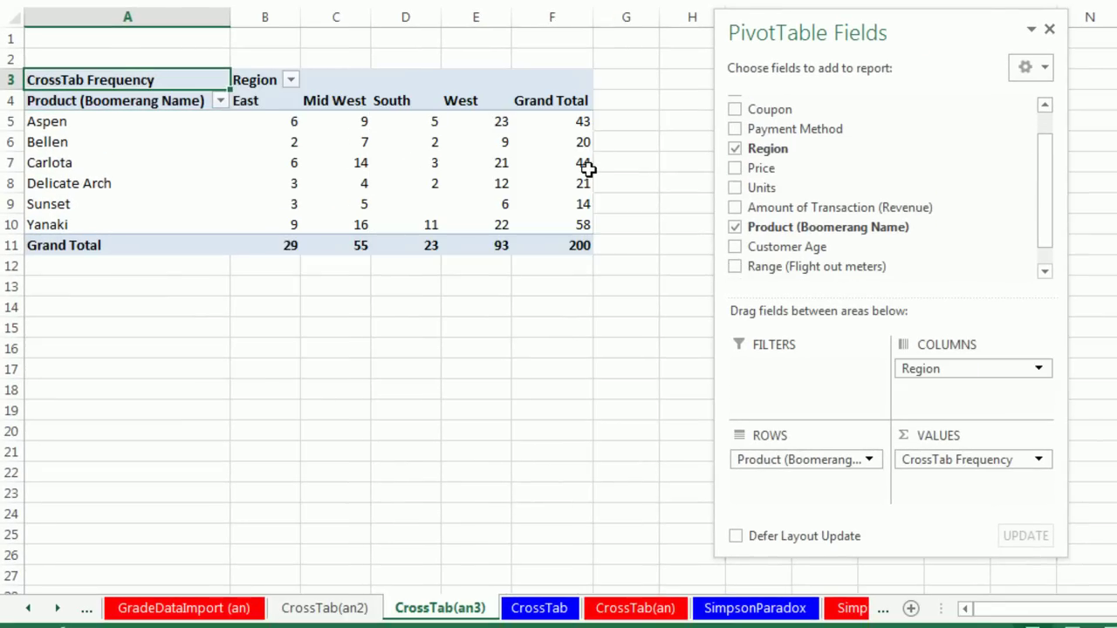
click(55, 610)
click(56, 609)
click(56, 609)
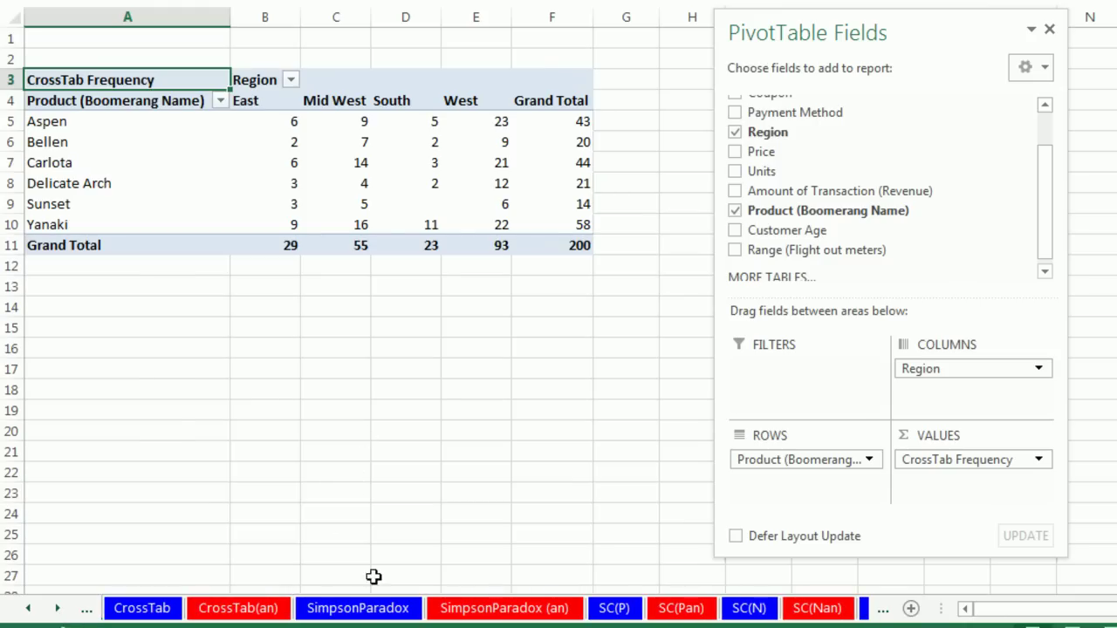
Step: On the SimpsonParadox sheet, insert a new column A and widen it
click(370, 614)
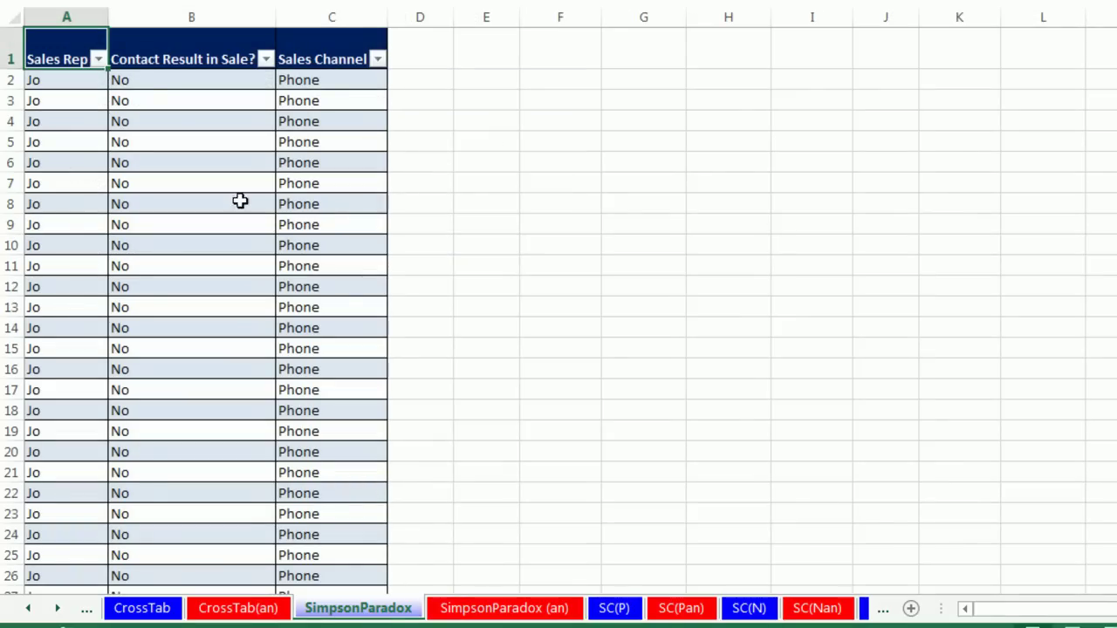
click(99, 59)
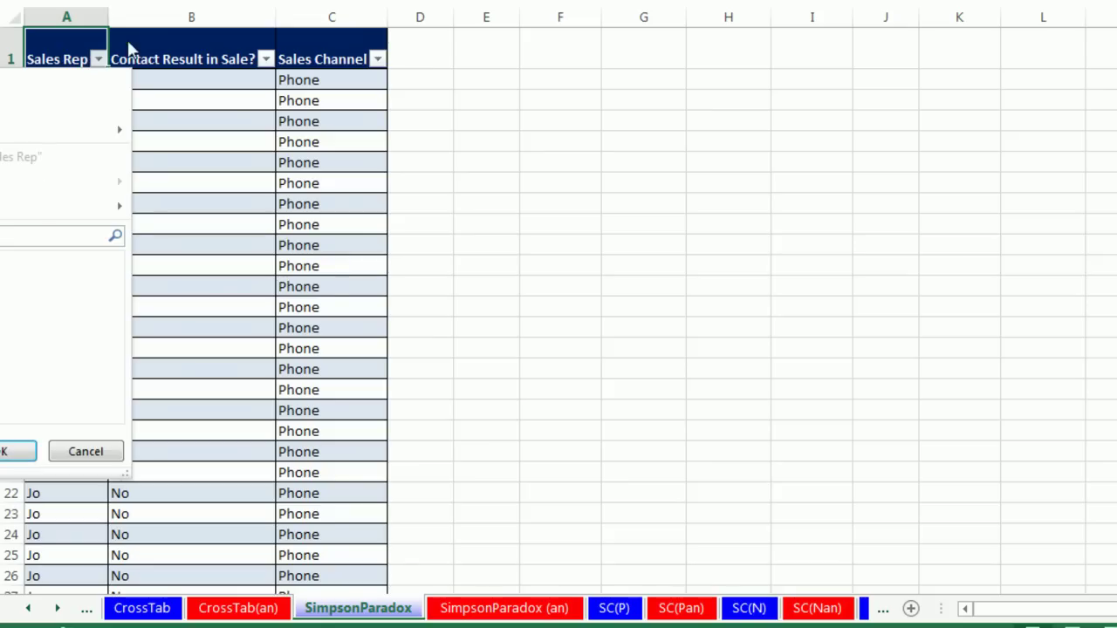
click(80, 16)
right_click(78, 14)
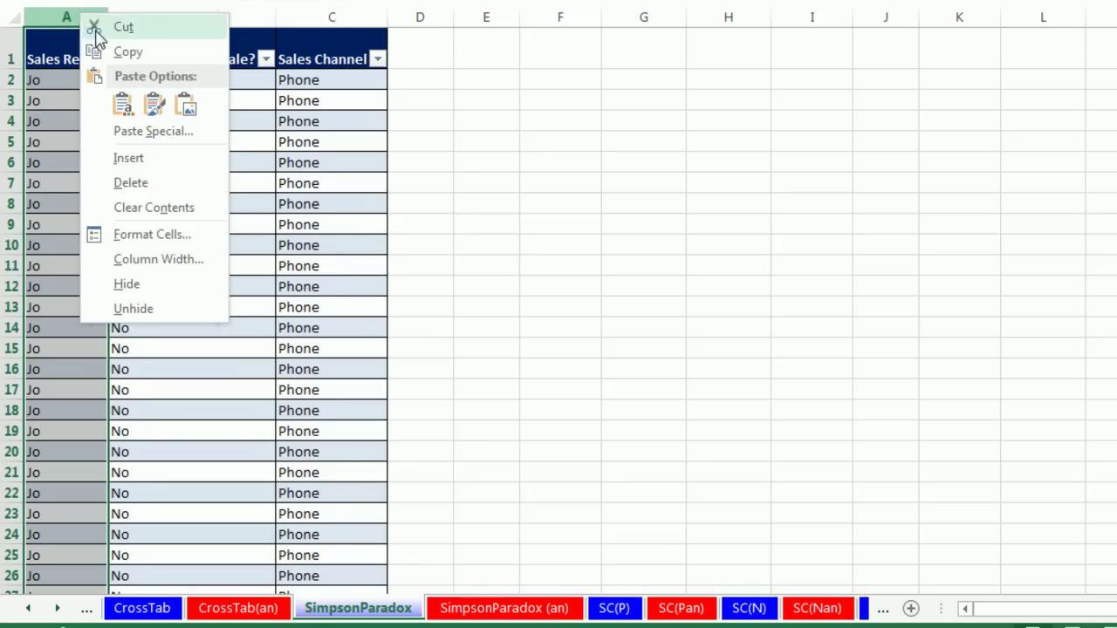
click(126, 160)
drag(90, 16, 158, 18)
Step: Inspect the Sales Rep, Contact Result in Sale? and Sales Channel filter lists without changing them
click(233, 60)
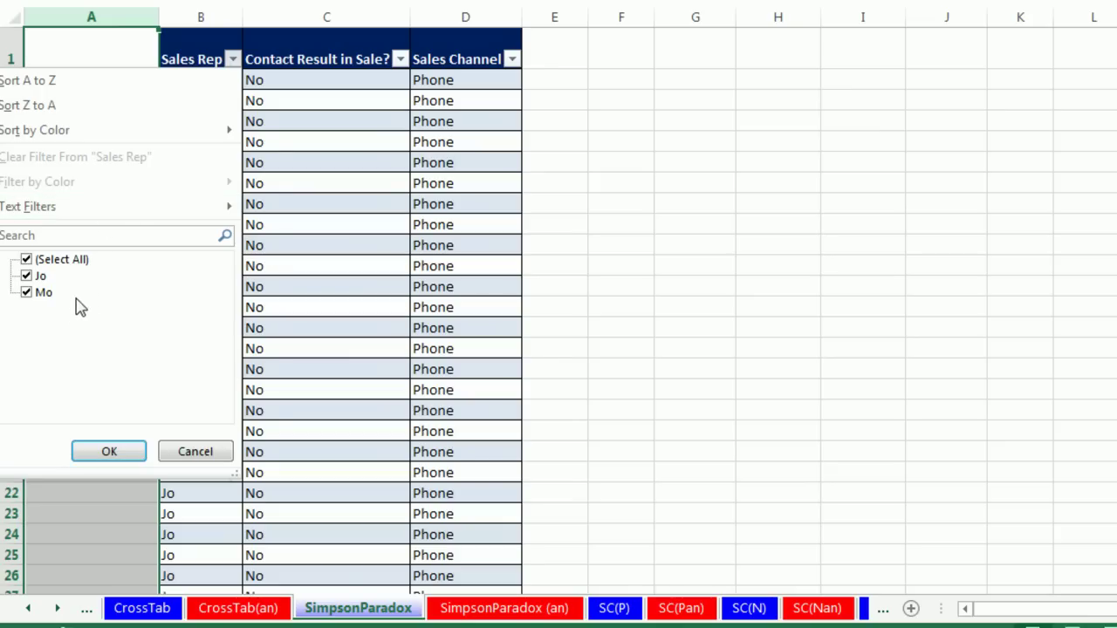
click(321, 67)
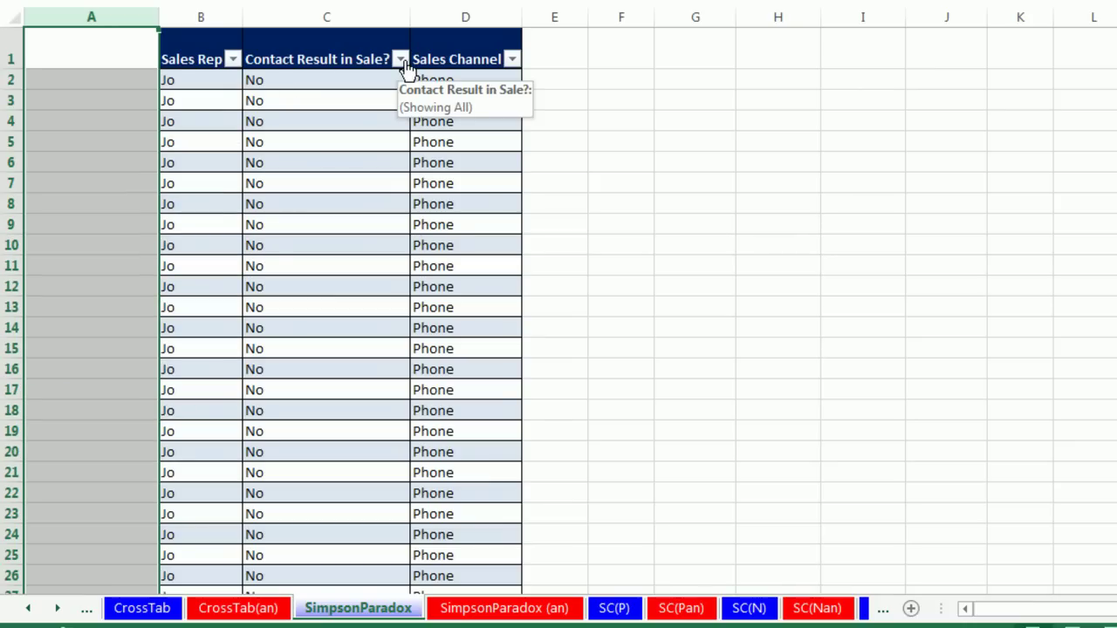
click(405, 63)
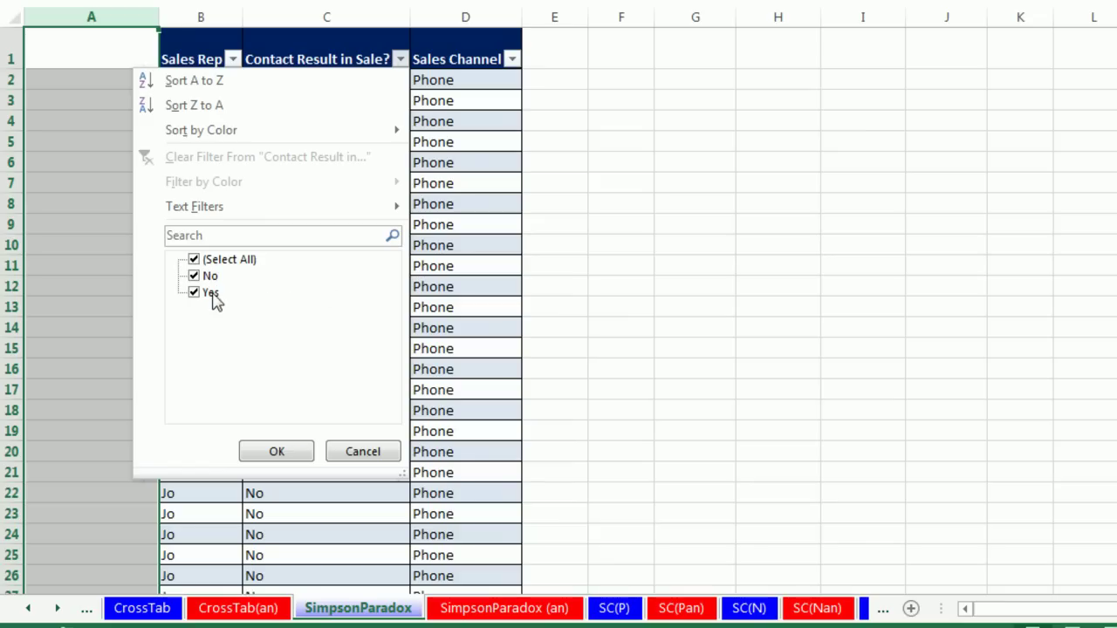
click(275, 451)
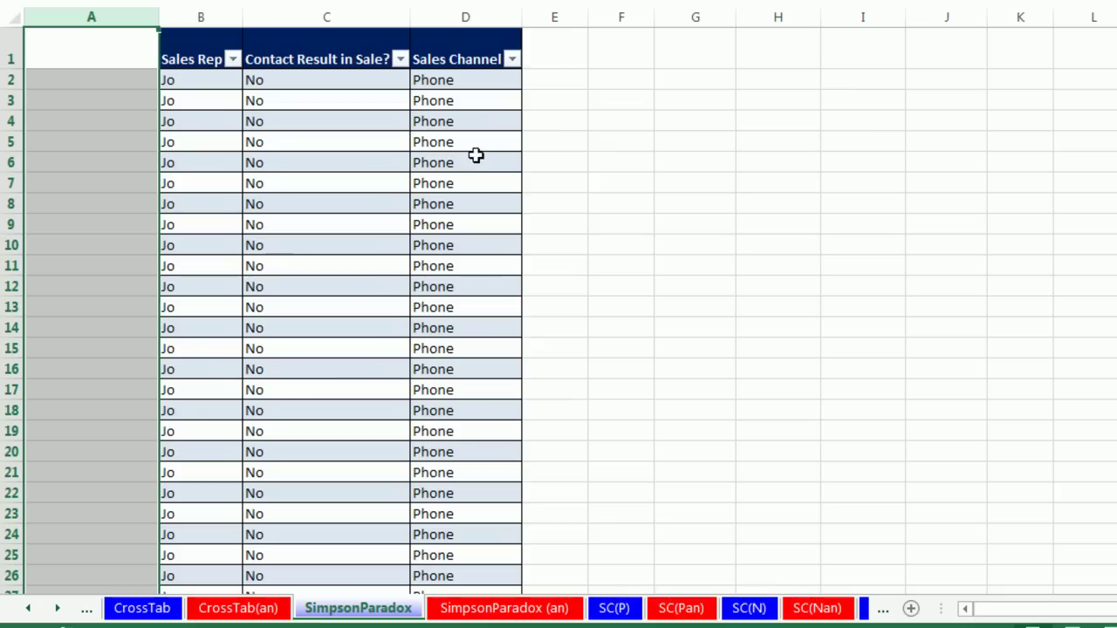
click(513, 65)
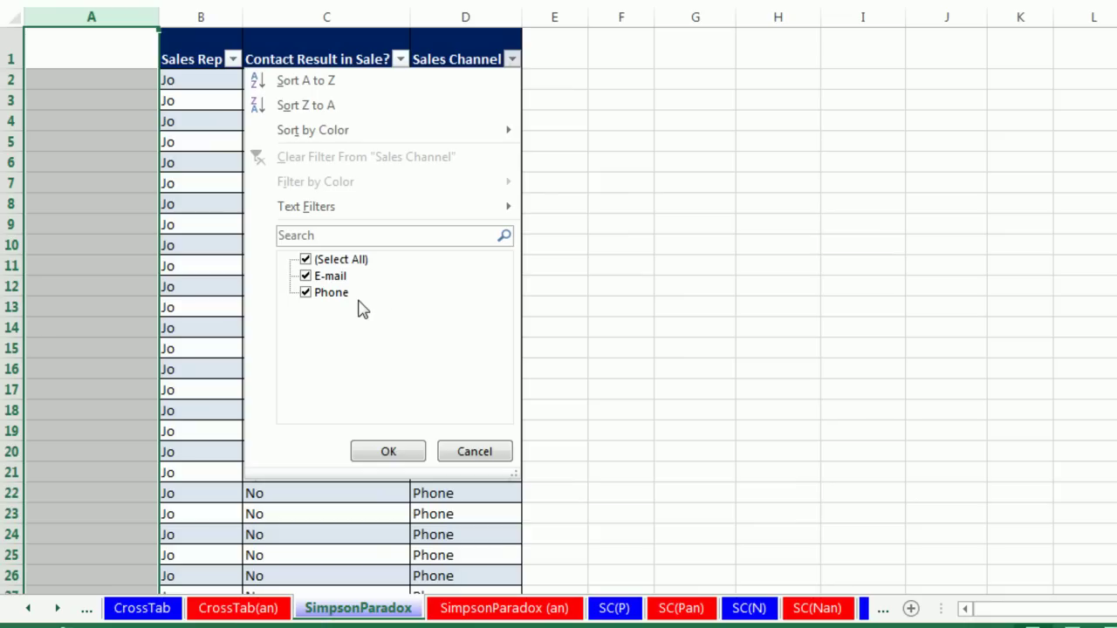
click(404, 461)
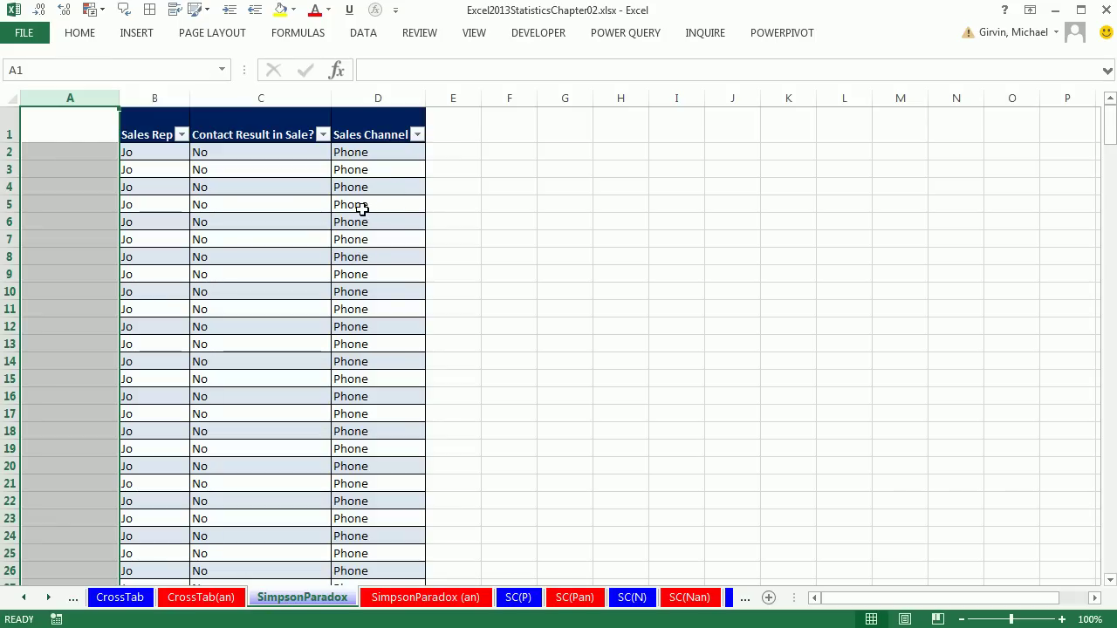
Step: Delete the empty column A in front of the sales data
click(182, 185)
click(64, 97)
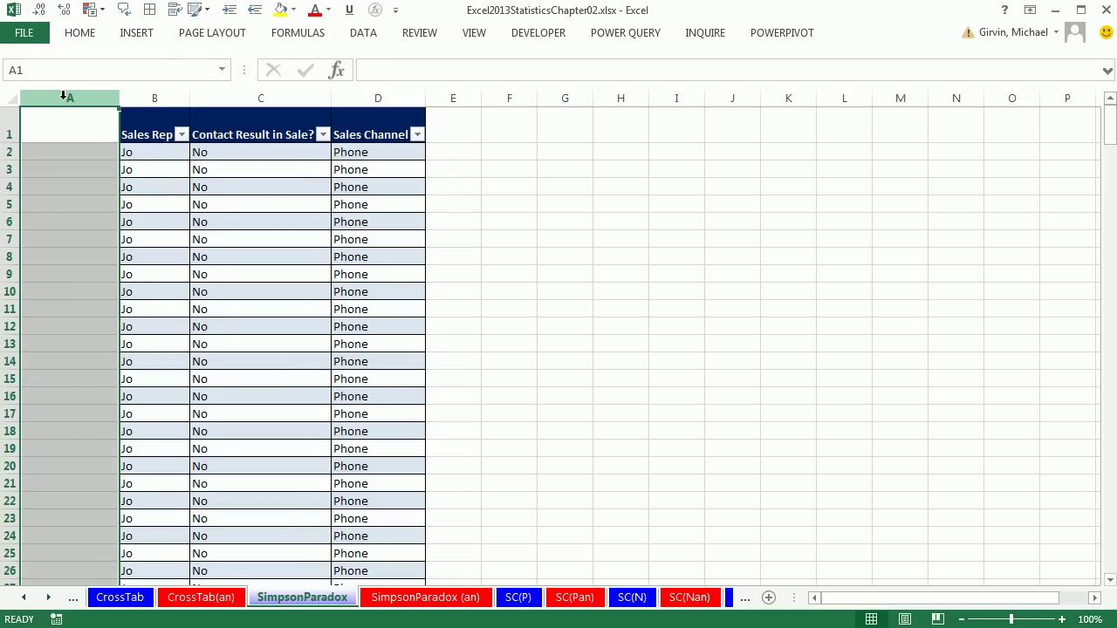
right_click(65, 97)
click(111, 244)
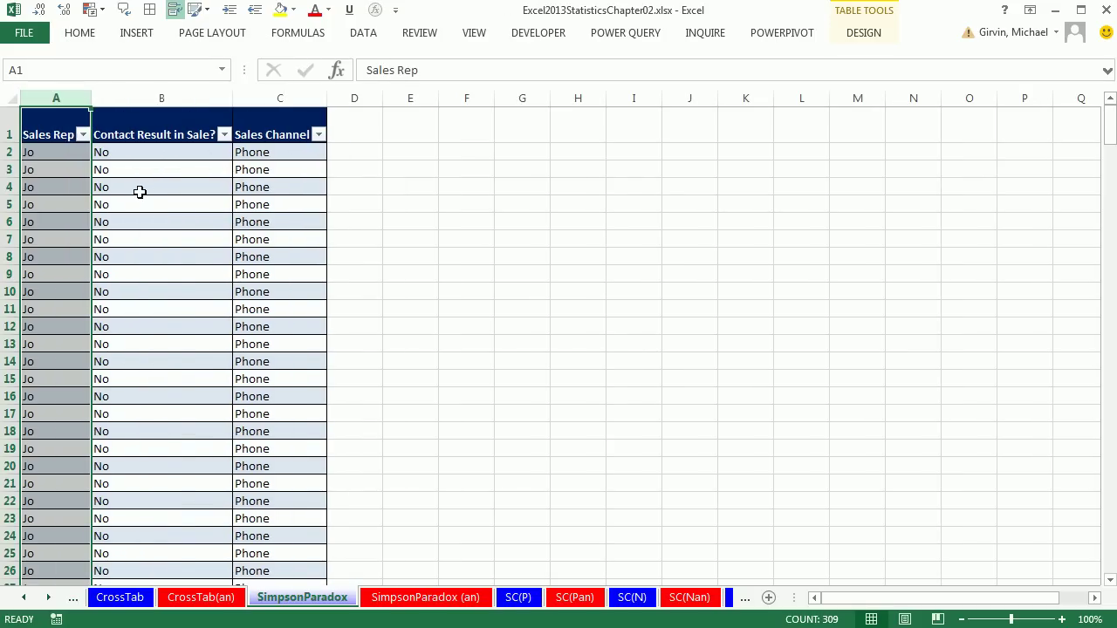
click(140, 192)
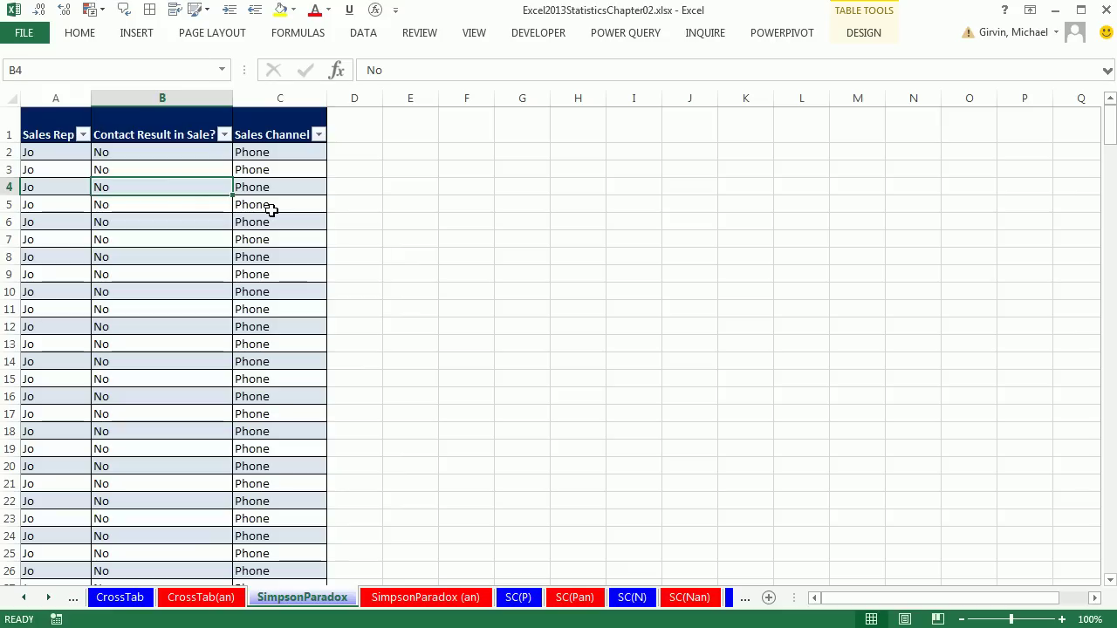
Step: Insert a PivotTable from SalesRepResults on the existing worksheet at cell E1
key(alt)
key(n)
key(v)
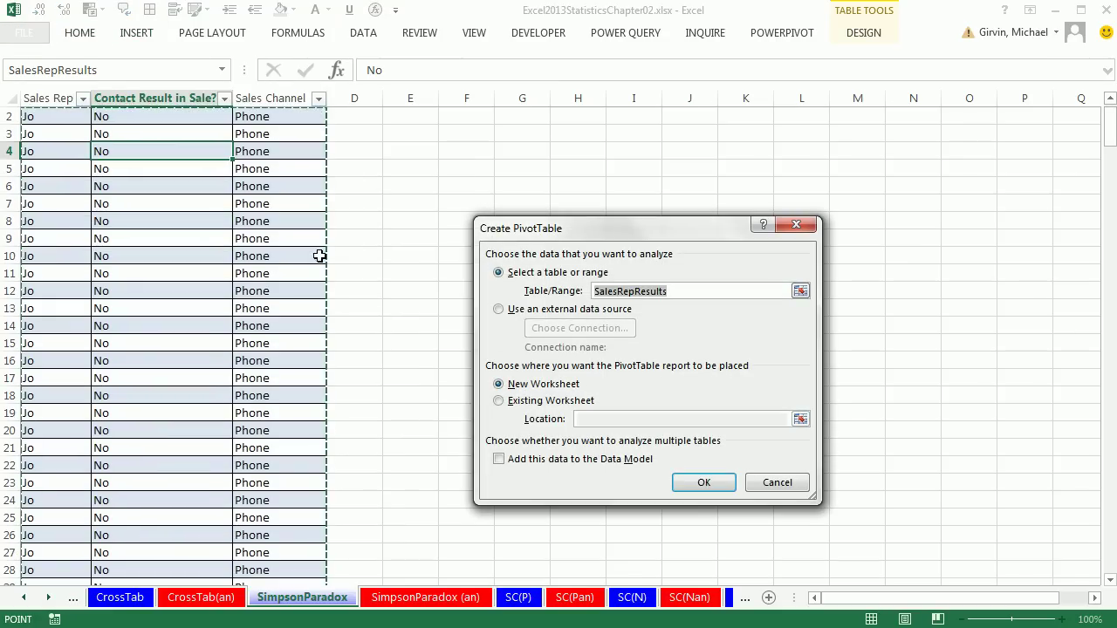
click(497, 402)
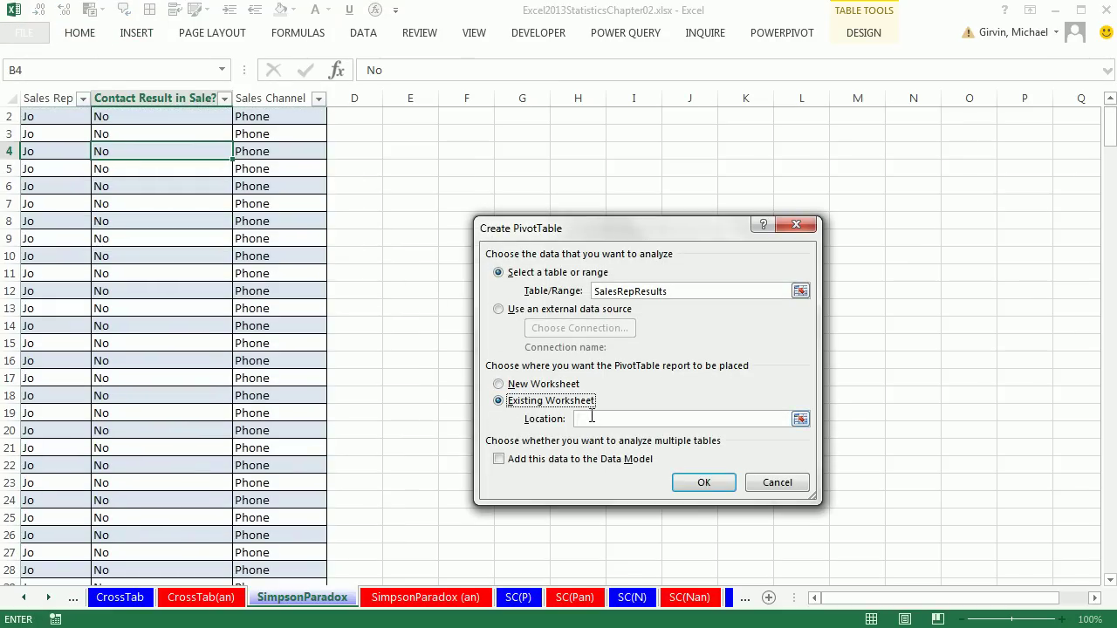
scroll(530, 264, up, 1)
click(408, 127)
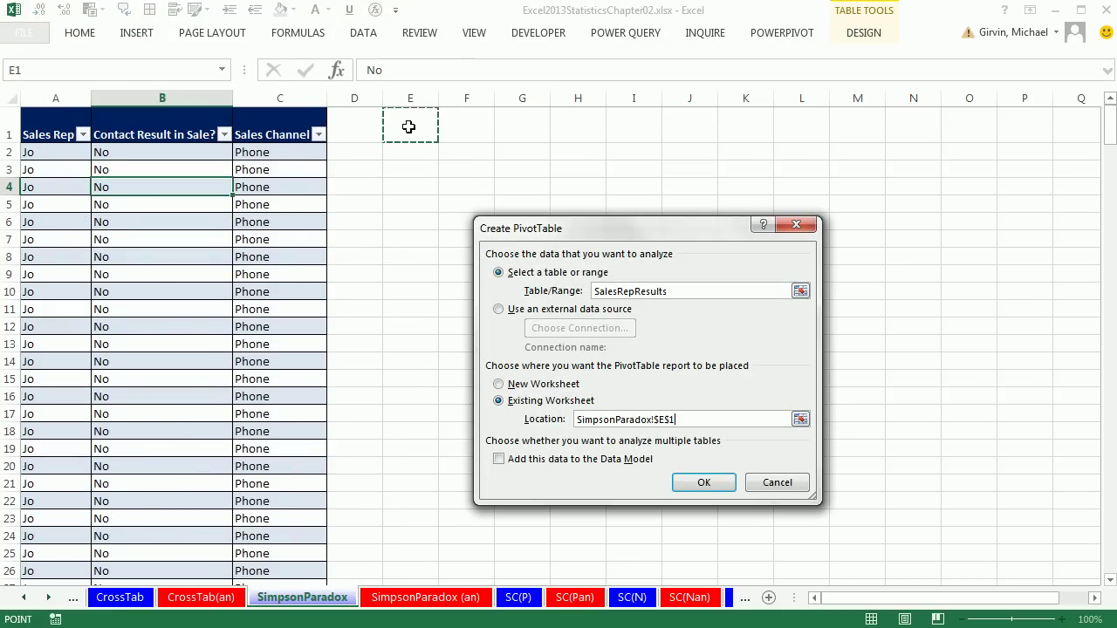
click(718, 483)
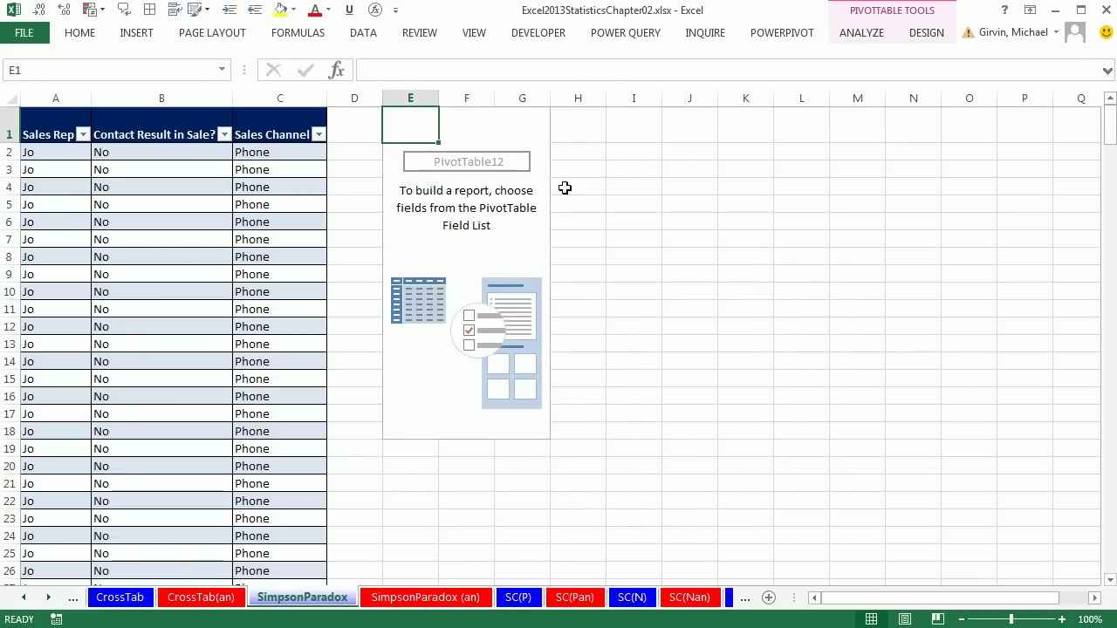
Step: Put Sales Rep in columns and Contact Result in Sale? in rows and values
drag(733, 81, 736, 82)
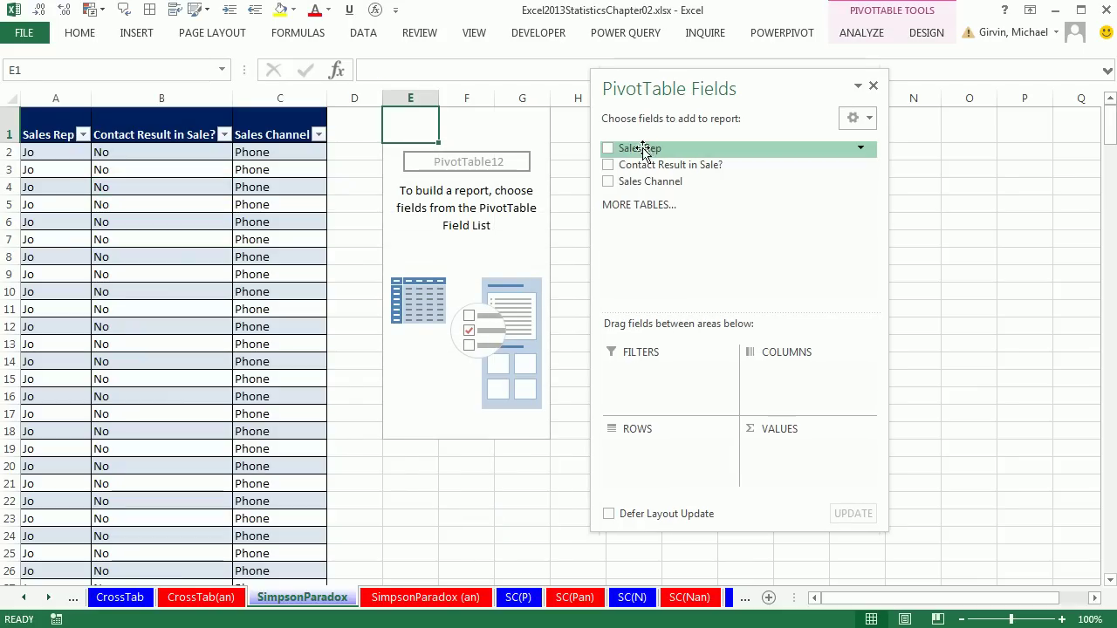
drag(625, 153, 793, 376)
drag(646, 166, 673, 458)
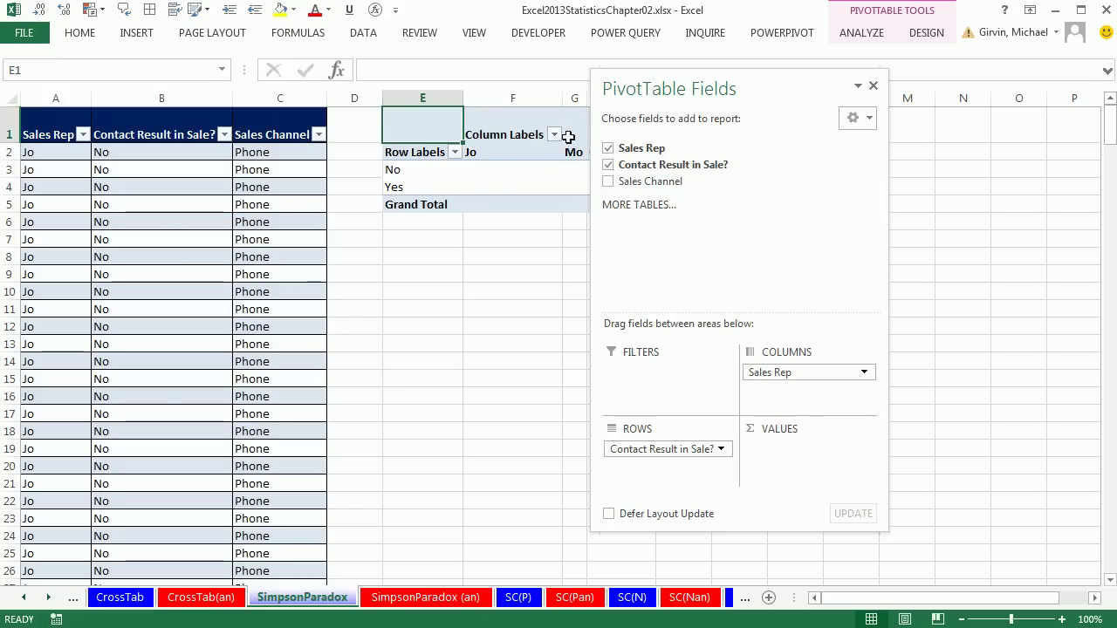
drag(640, 164, 790, 471)
drag(775, 86, 1061, 81)
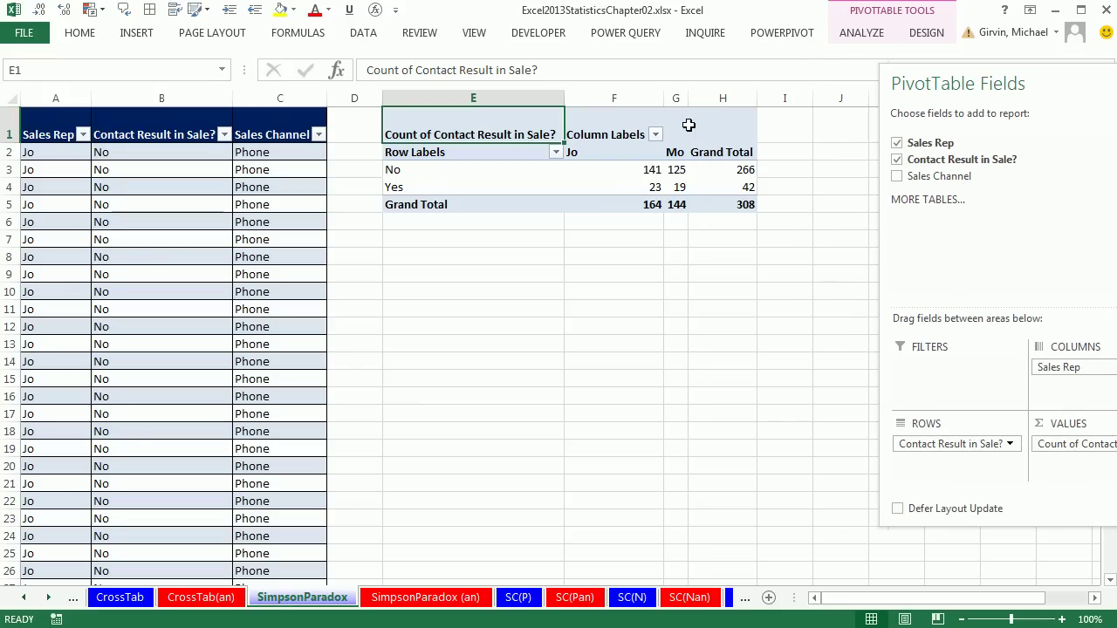
Step: Switch the pivot's report layout to Outline Form
click(926, 33)
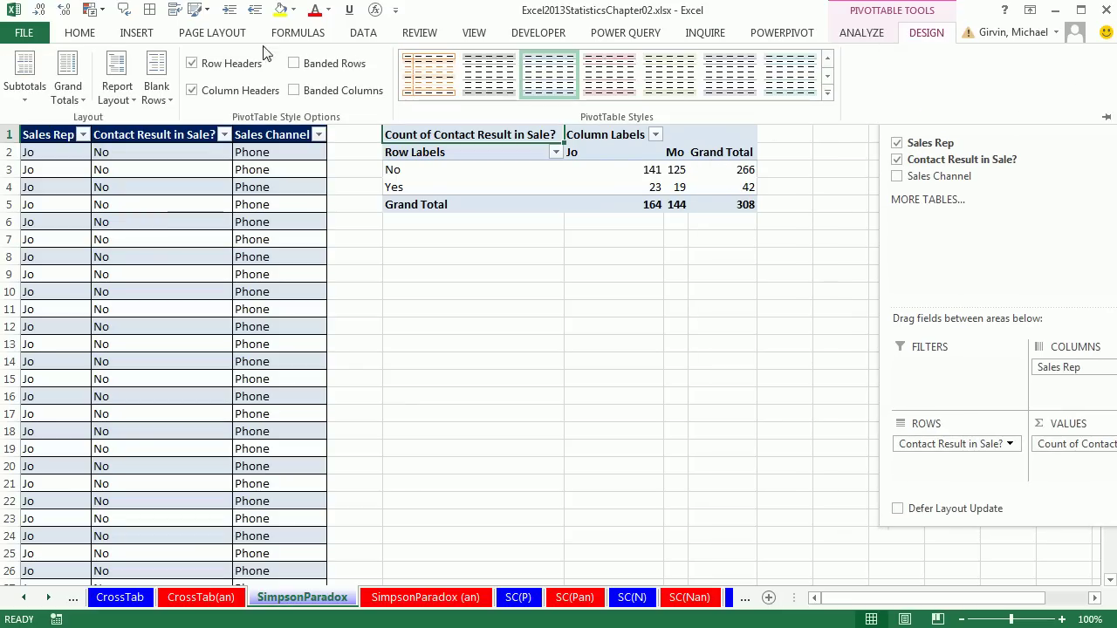
click(117, 86)
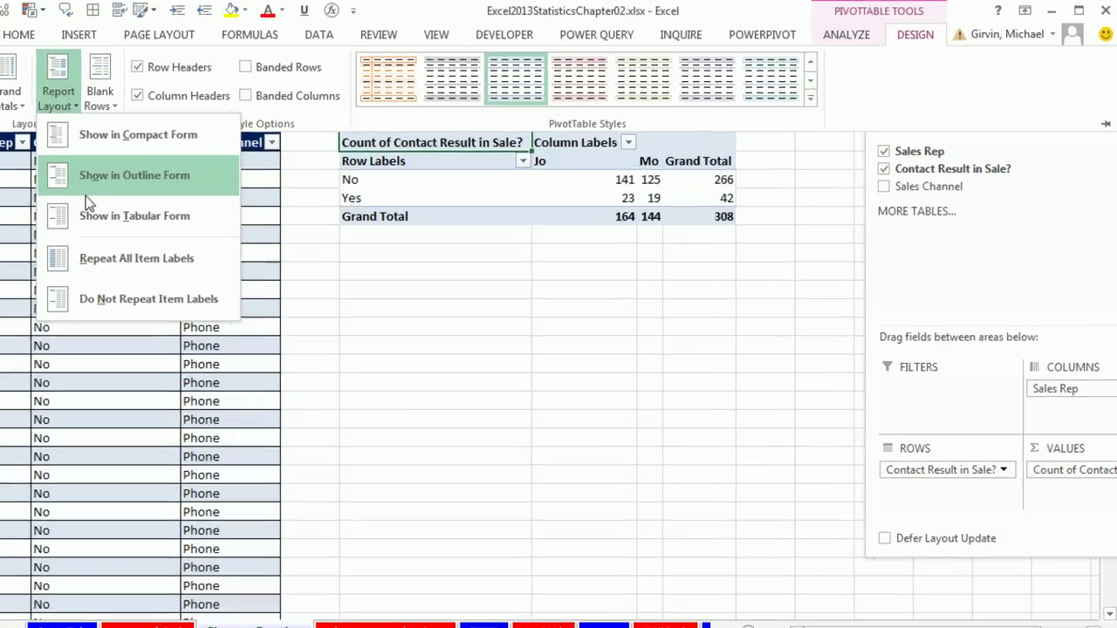
click(144, 179)
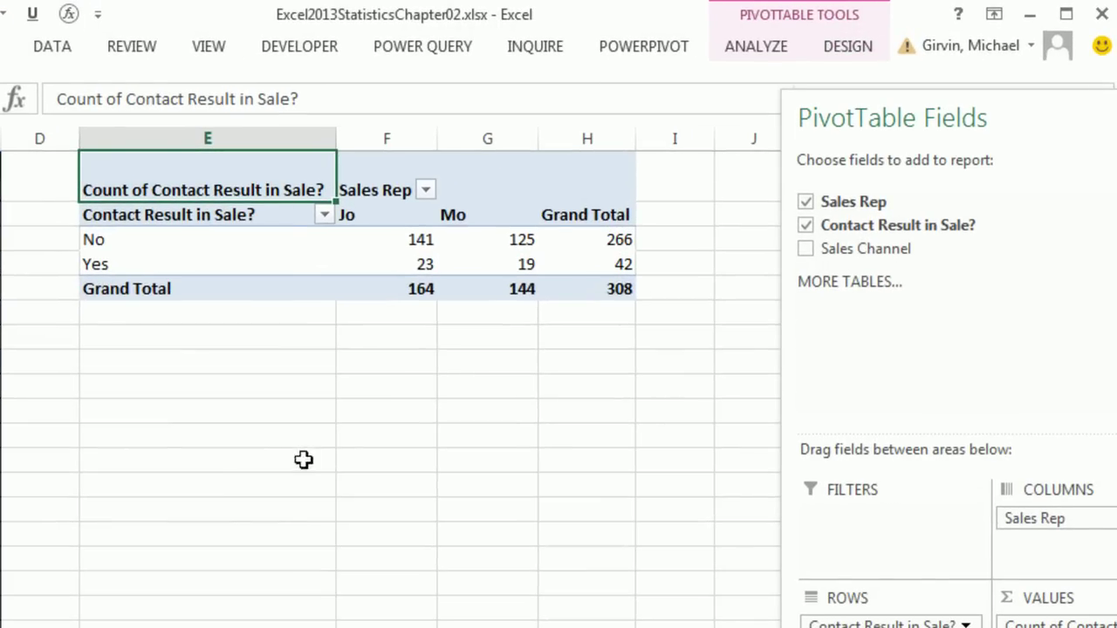
Step: Rename the pivot headers to 'Cross Tab' and 'Y/N', then narrow columns E through H
text(Cross Tab)
key(Return)
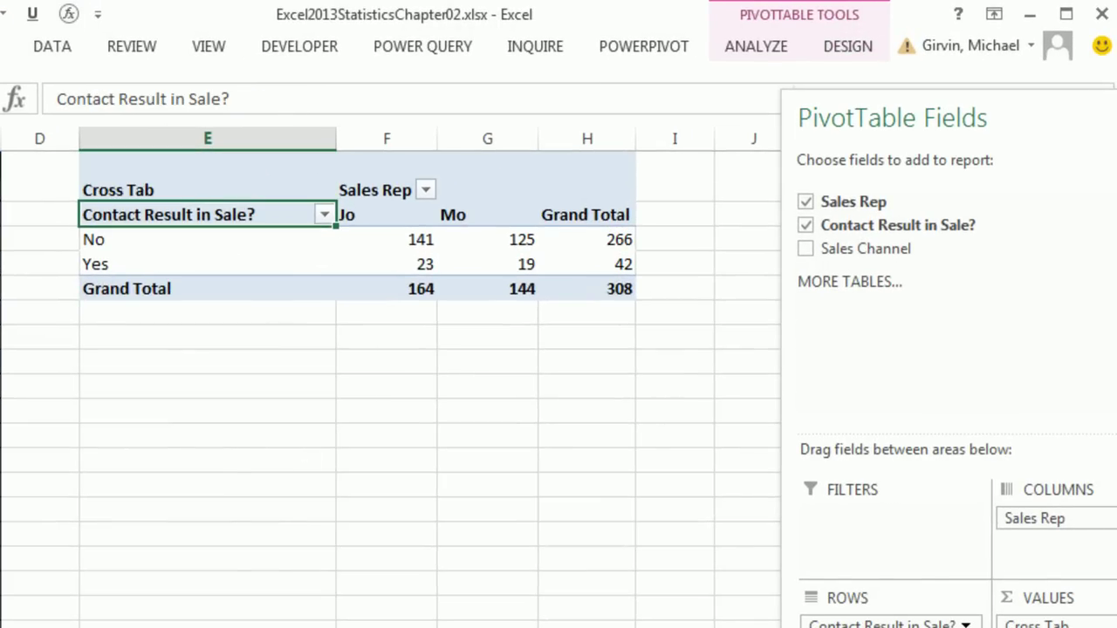
text(Y/)
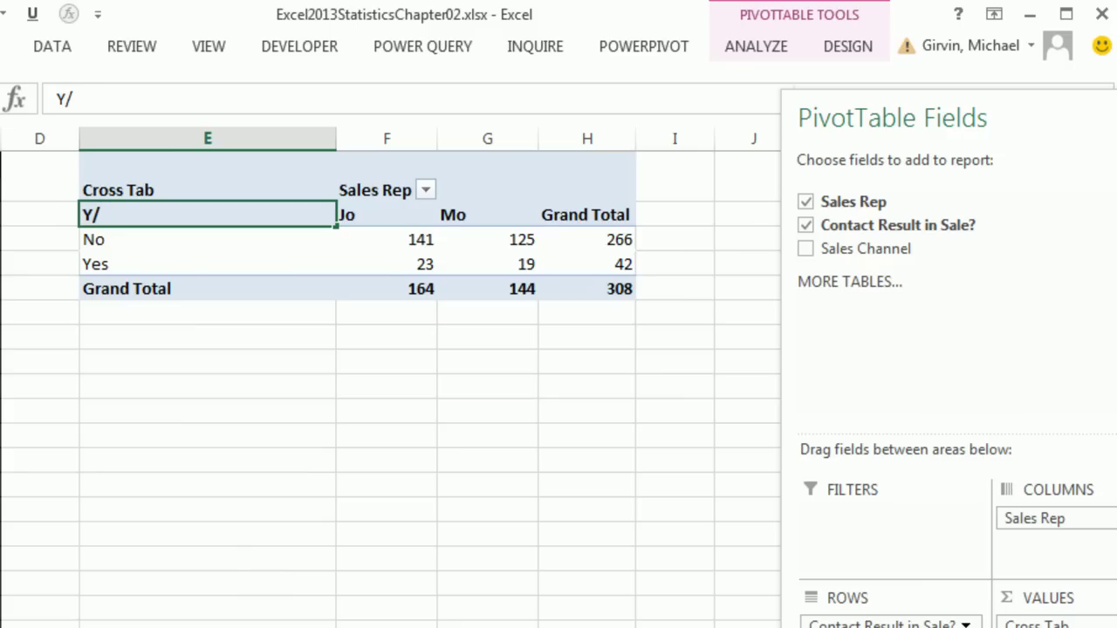
text(N)
key(Return)
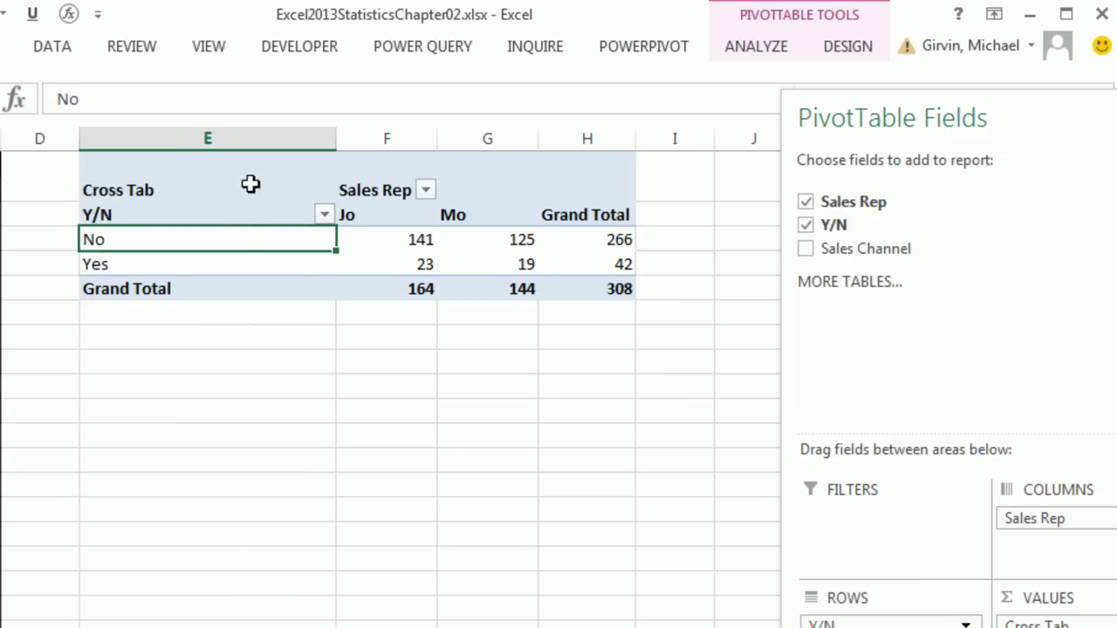
drag(247, 137, 587, 121)
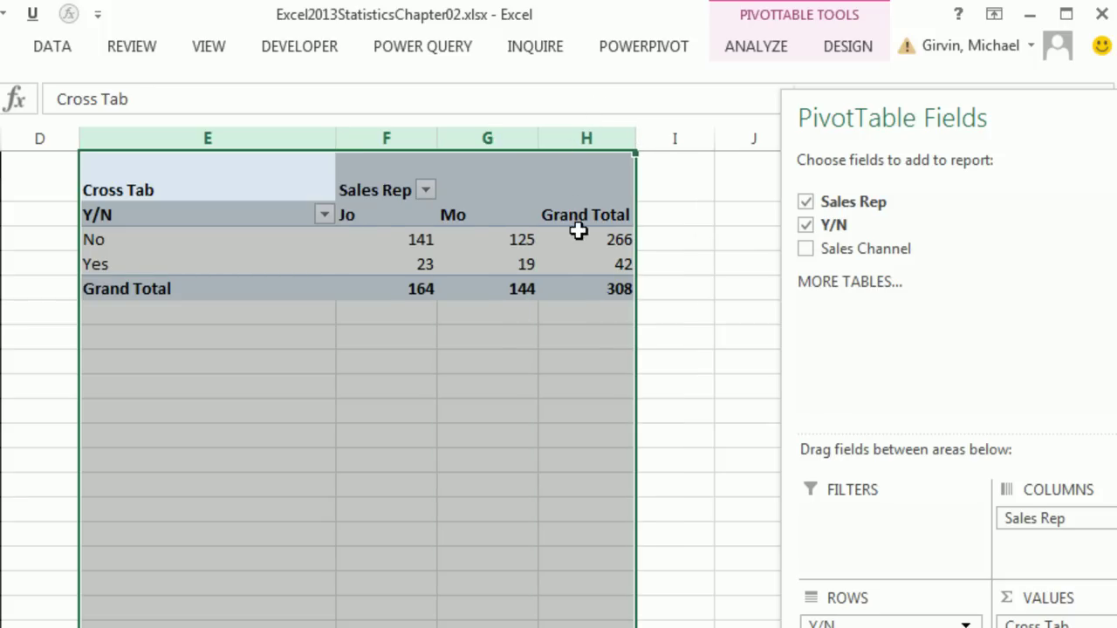
drag(642, 138, 643, 138)
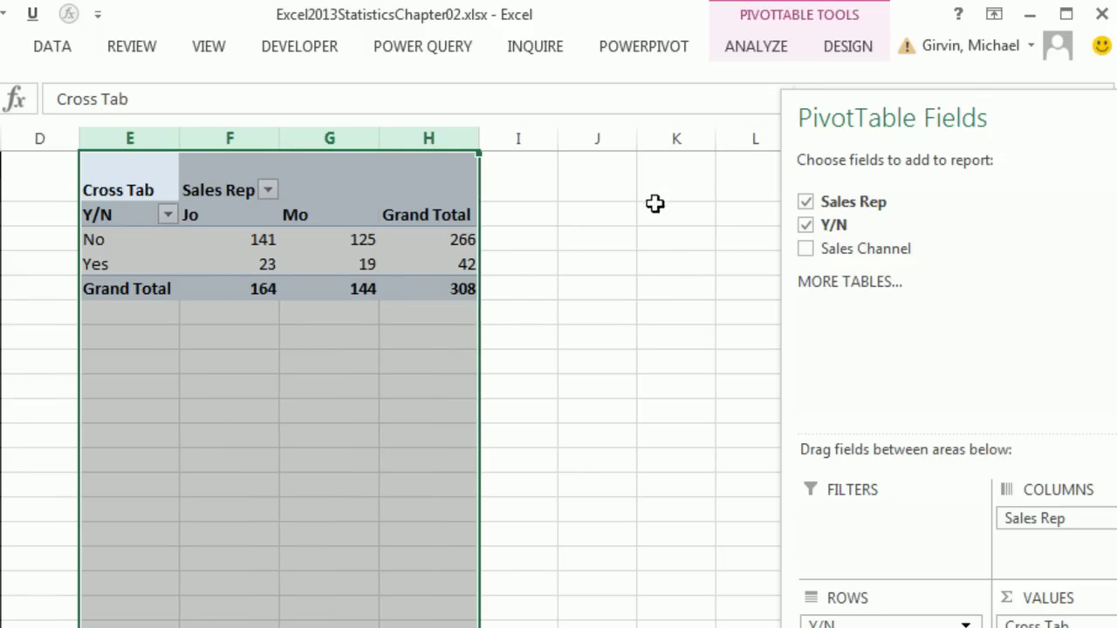
Step: Copy the Cross Tab pivot into column J, keeping source column widths
click(257, 239)
drag(128, 187, 417, 287)
key(ctrl+c)
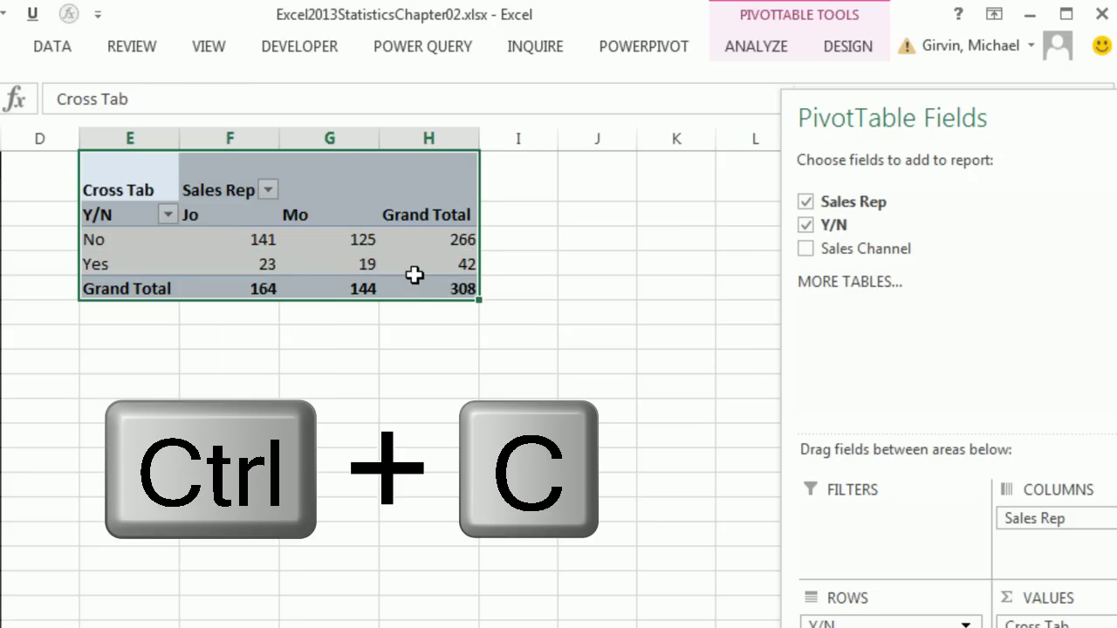
click(598, 181)
key(ctrl+v)
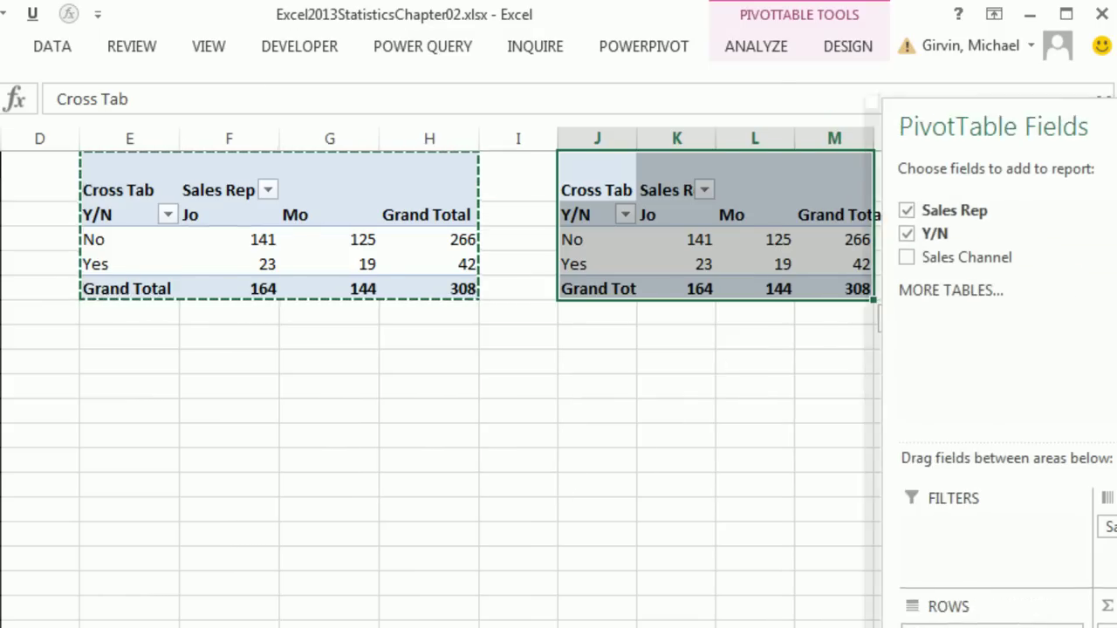
click(945, 318)
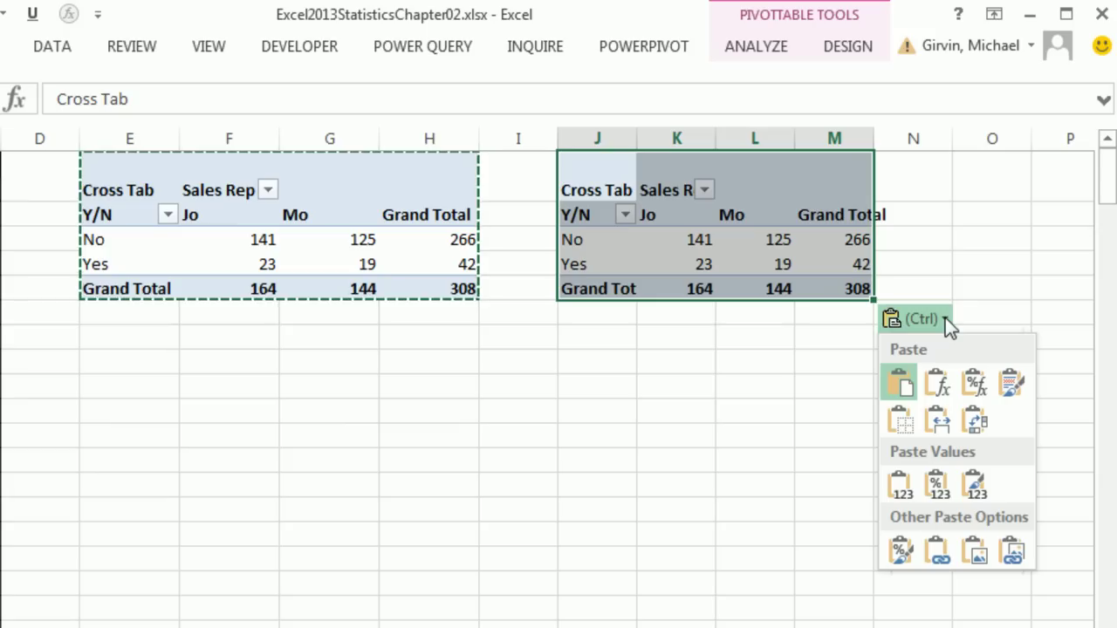
click(940, 424)
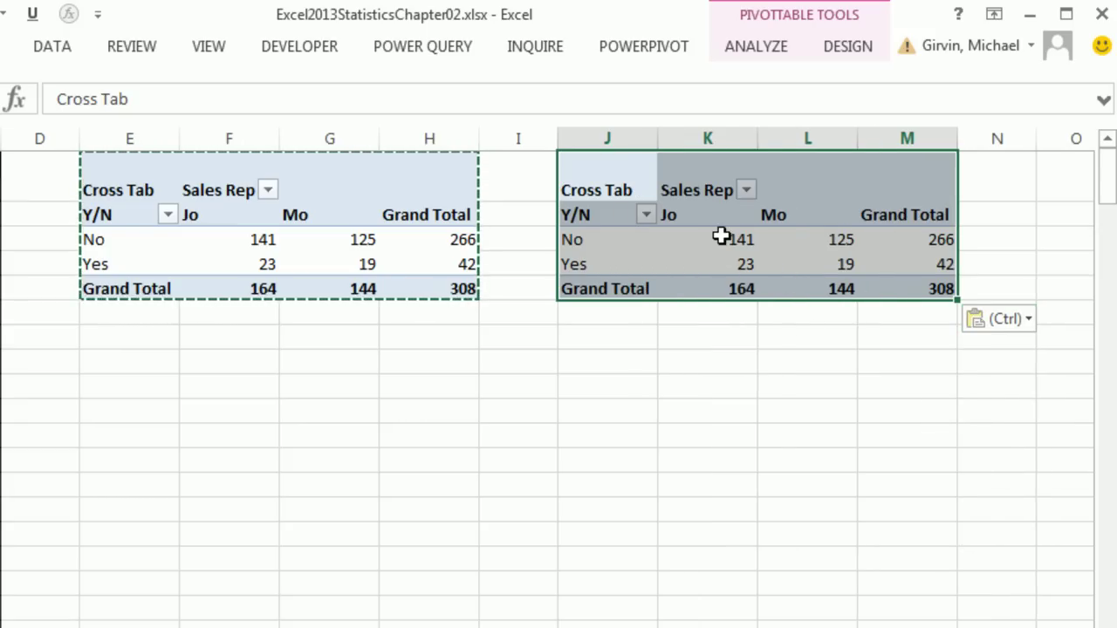
Step: Show the copied pivot's values as % of Column Total
click(725, 237)
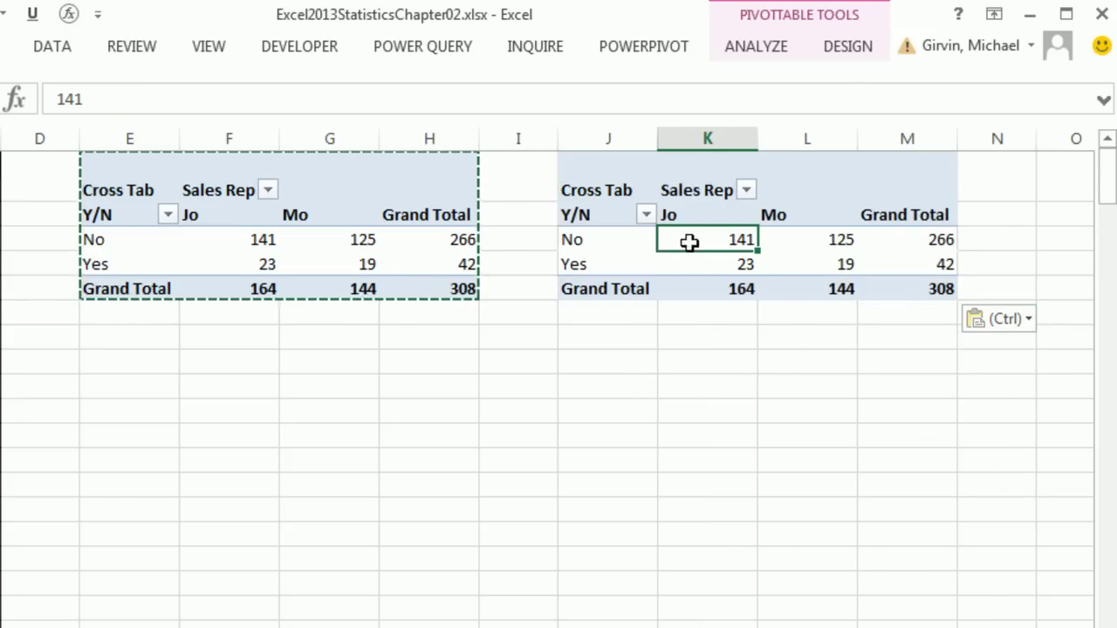
right_click(689, 243)
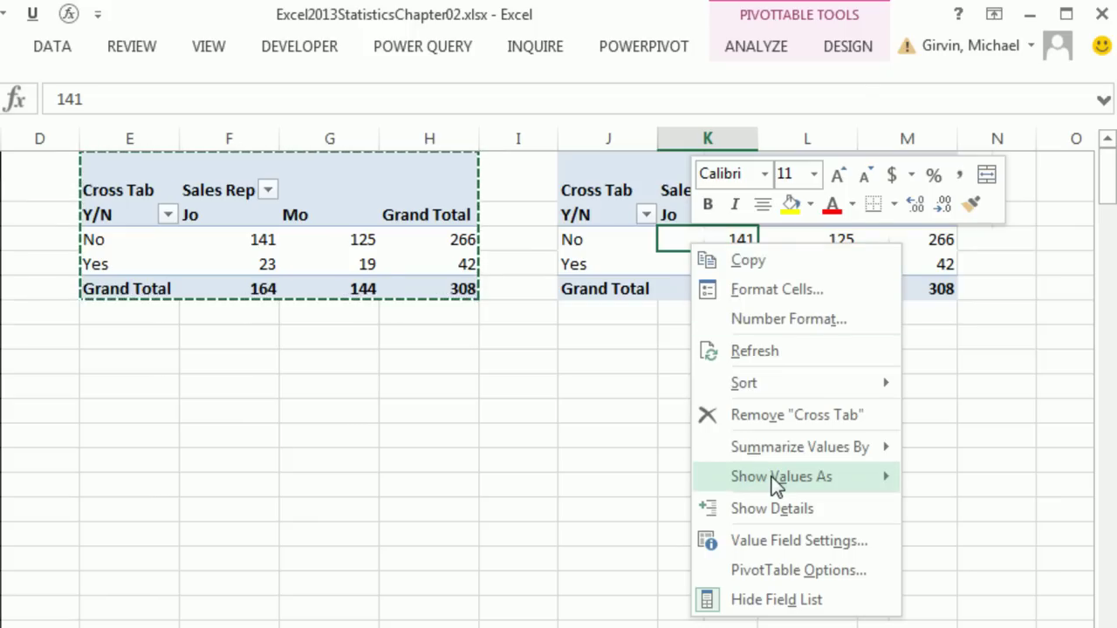
mouse_move(772, 476)
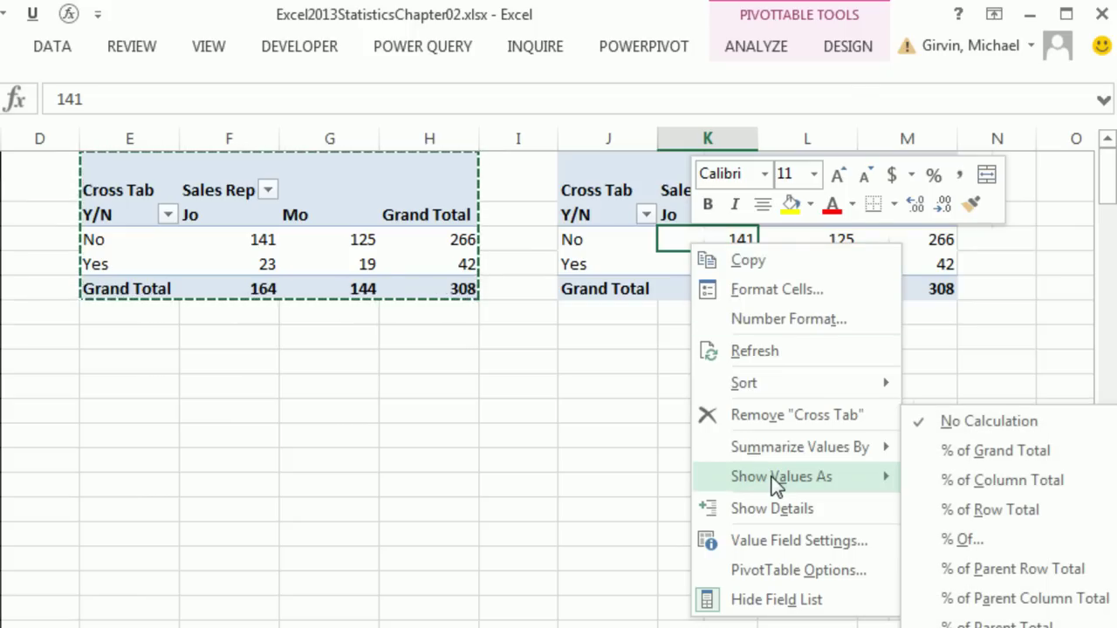
click(963, 488)
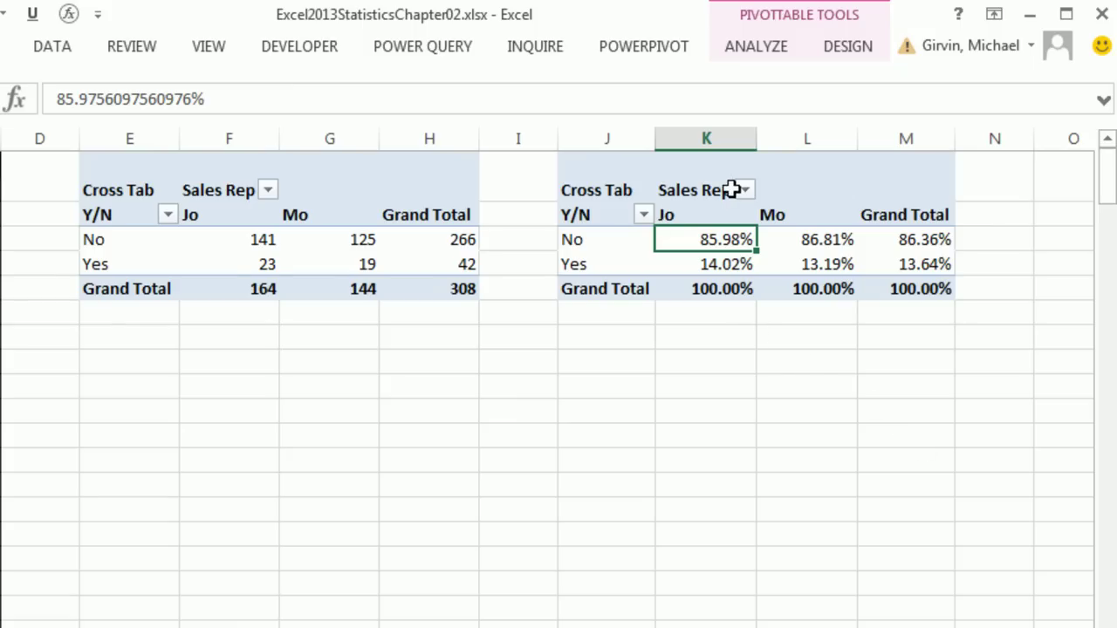
mouse_move(733, 270)
mouse_move(832, 295)
Step: Paste a copy of the percent Cross Tab pivot below it at J9
click(592, 165)
key(ctrl+c)
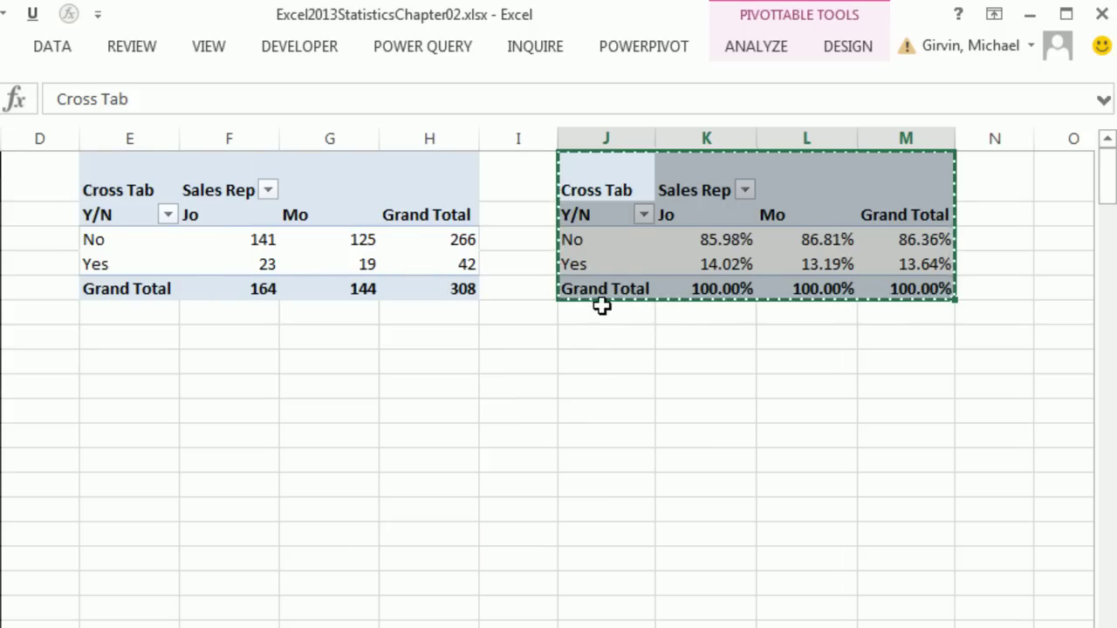
click(586, 367)
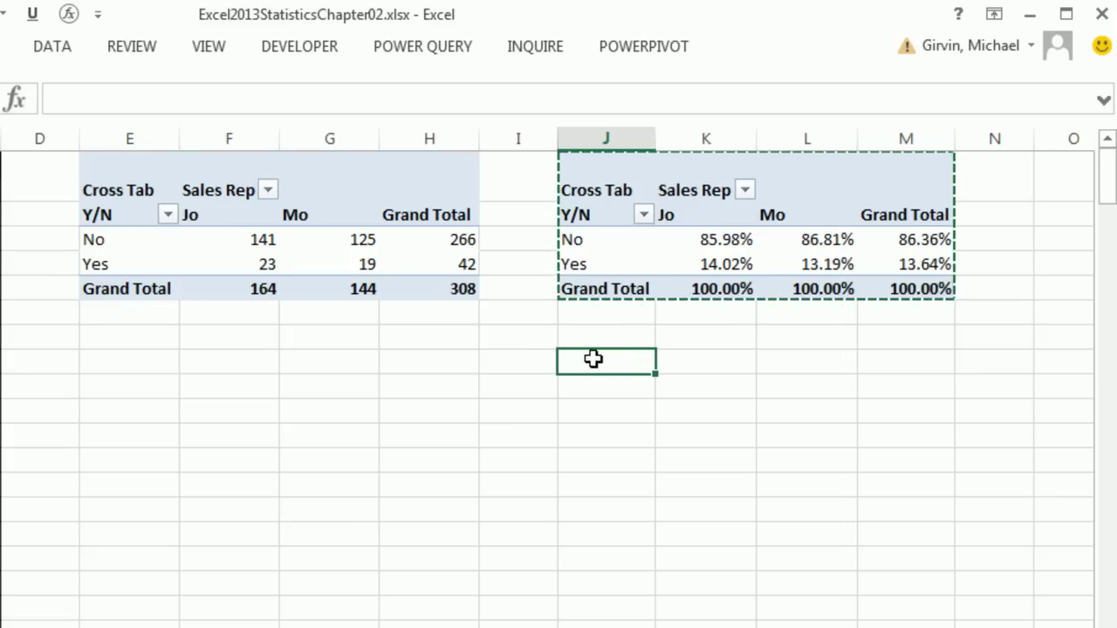
key(ctrl+v)
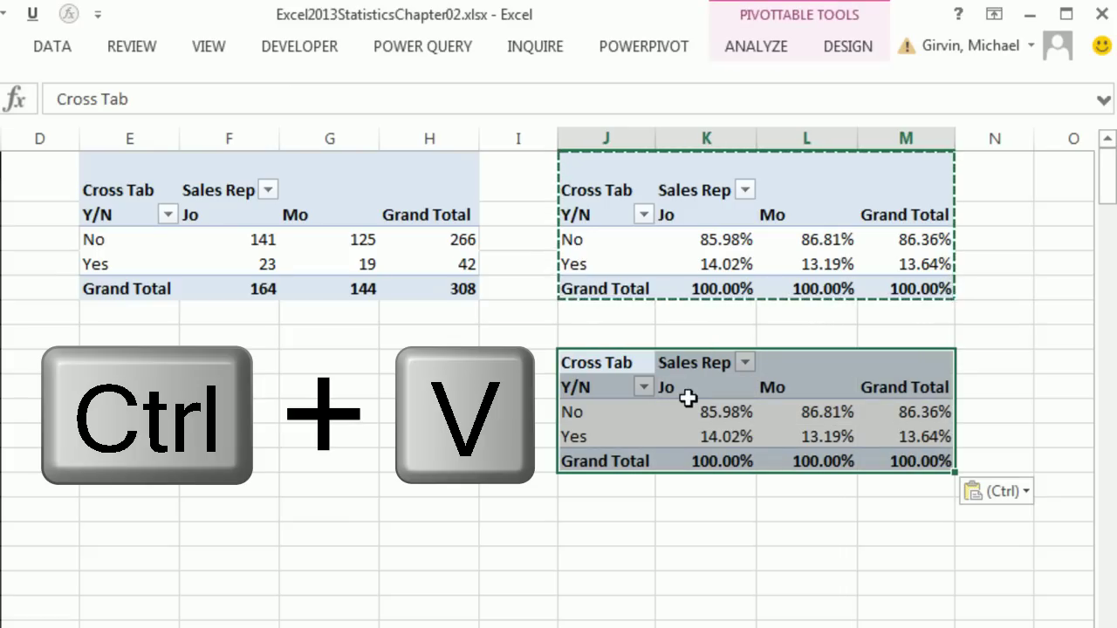
Step: Make Sales Rep the new pivot's report filter and Sales Channel its column field
click(689, 390)
drag(669, 88, 324, 125)
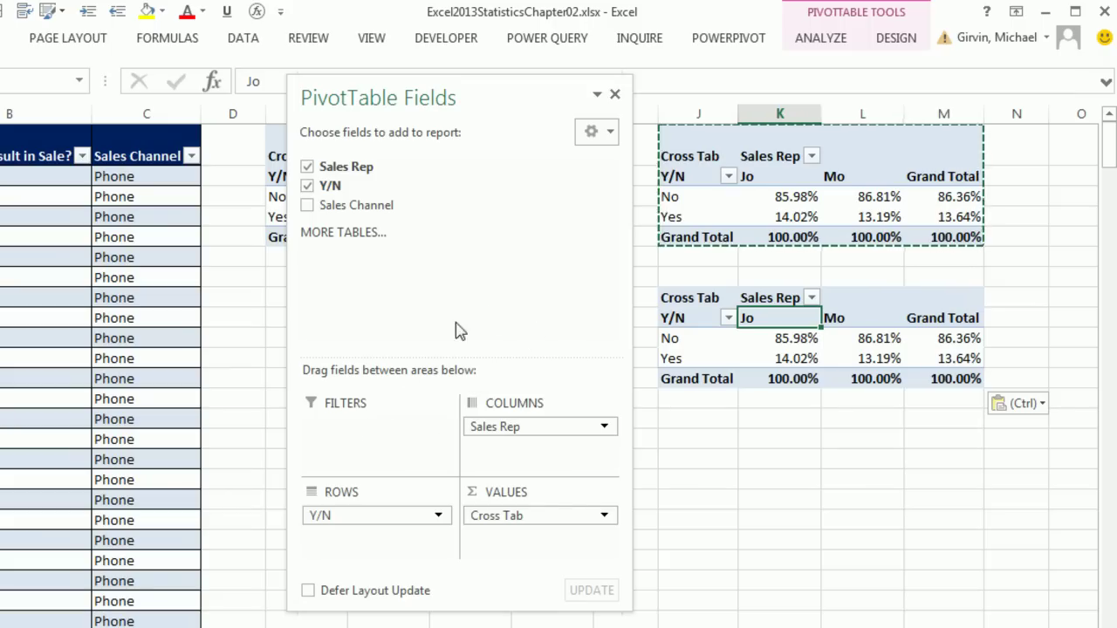
mouse_move(801, 340)
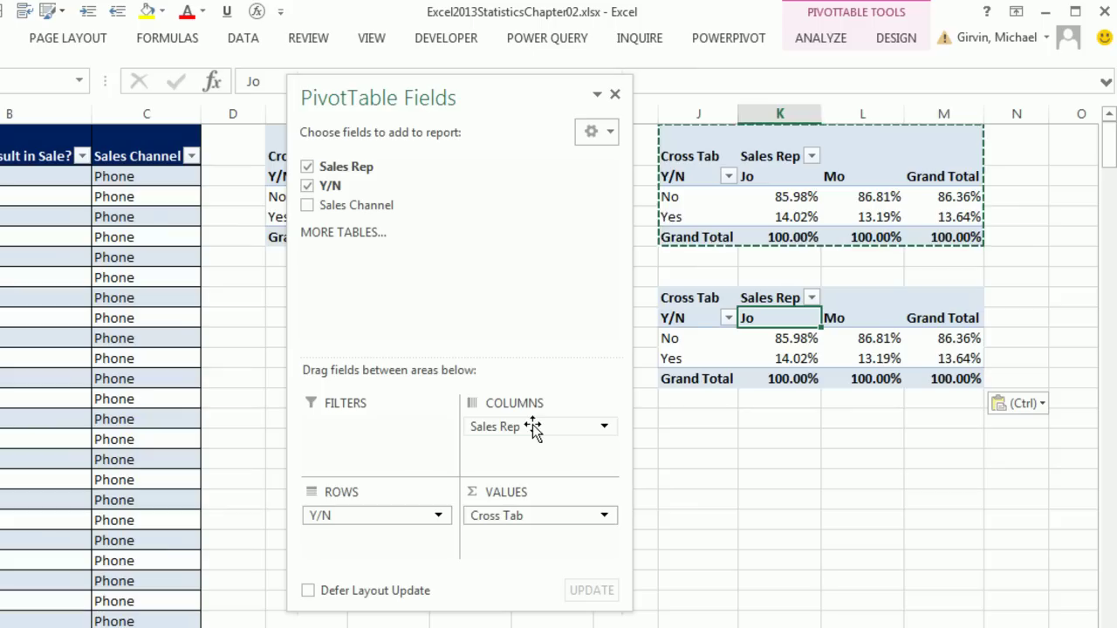
drag(532, 424, 373, 441)
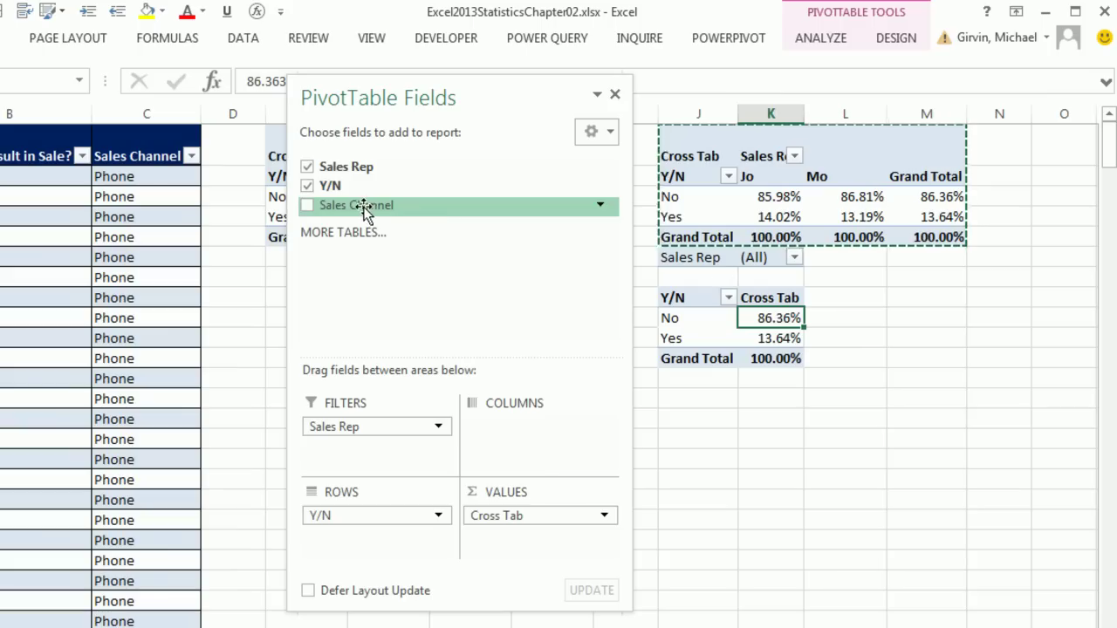
drag(331, 208, 534, 452)
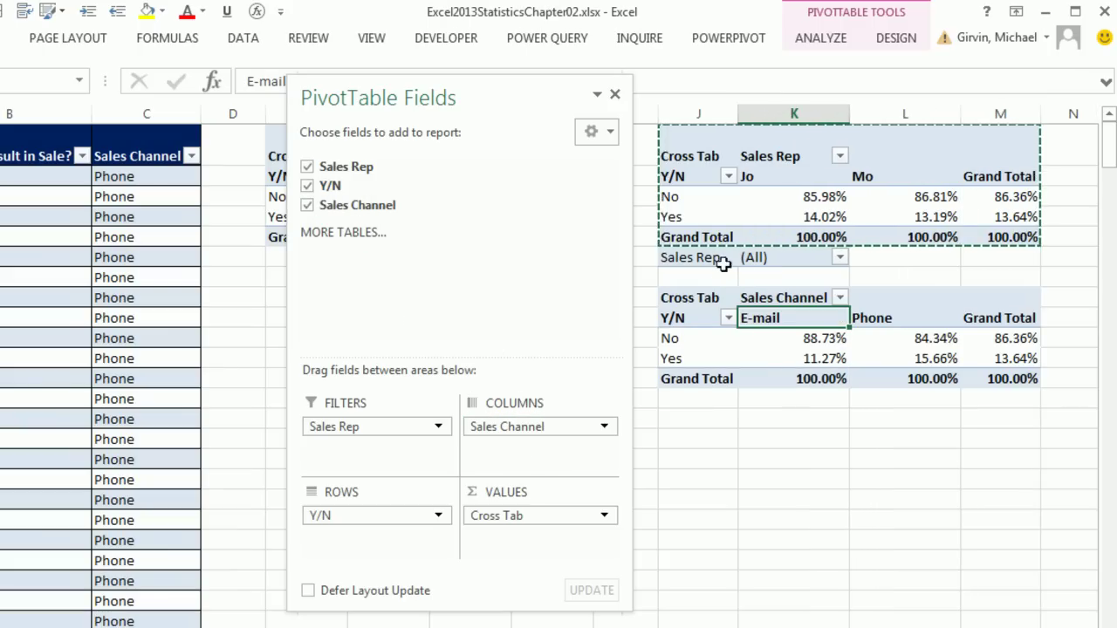
click(615, 93)
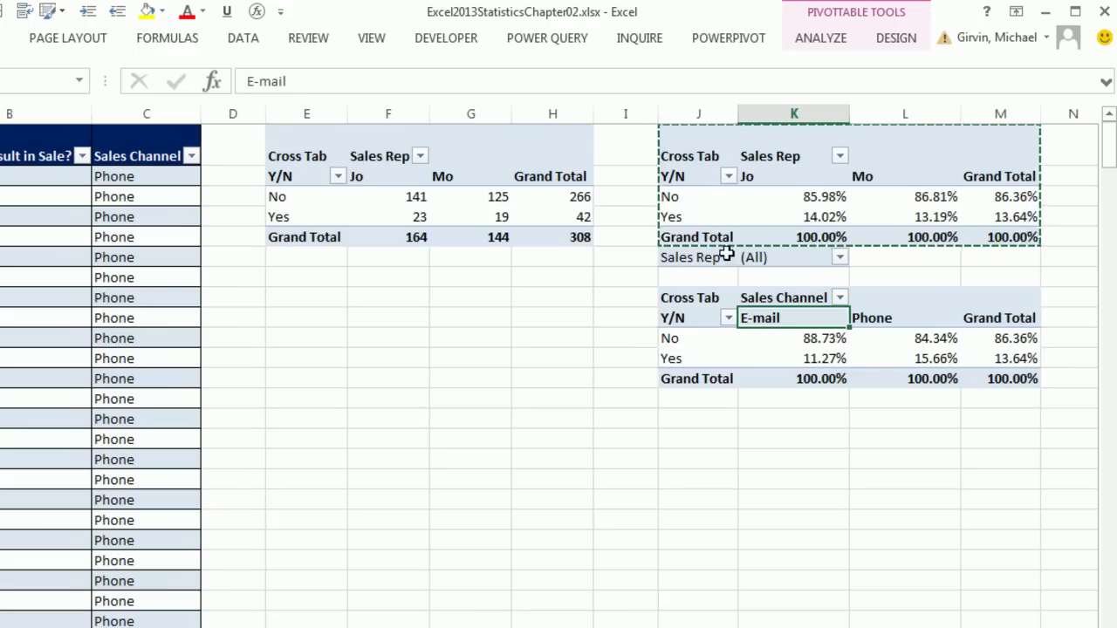
Step: Move the channel pivot down one row, then copy it
drag(689, 257, 1028, 384)
key(ctrl+x)
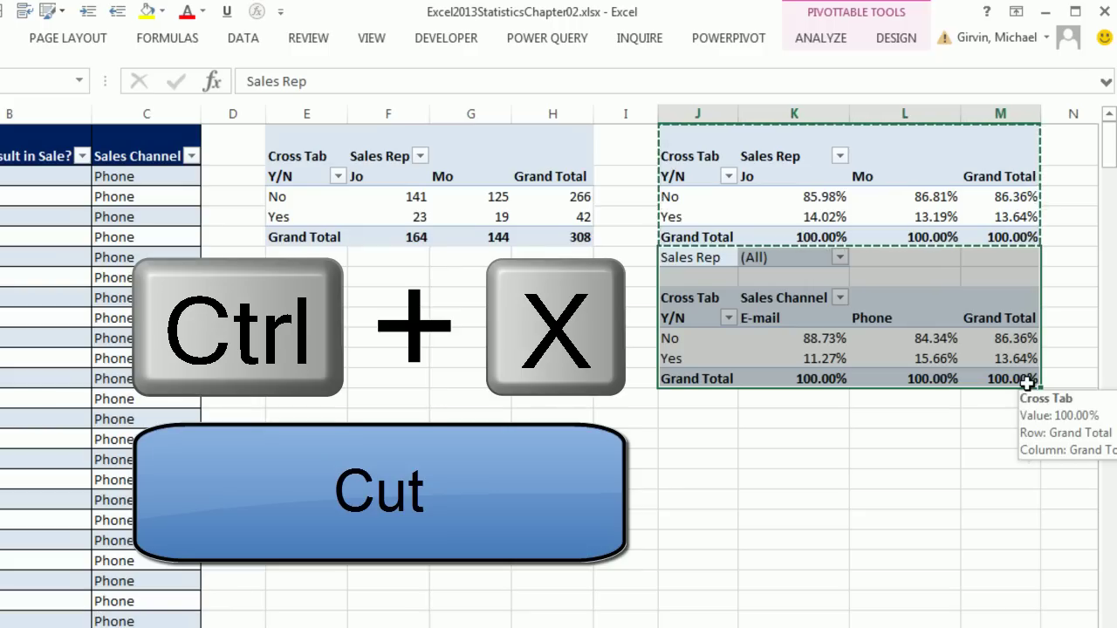
click(696, 277)
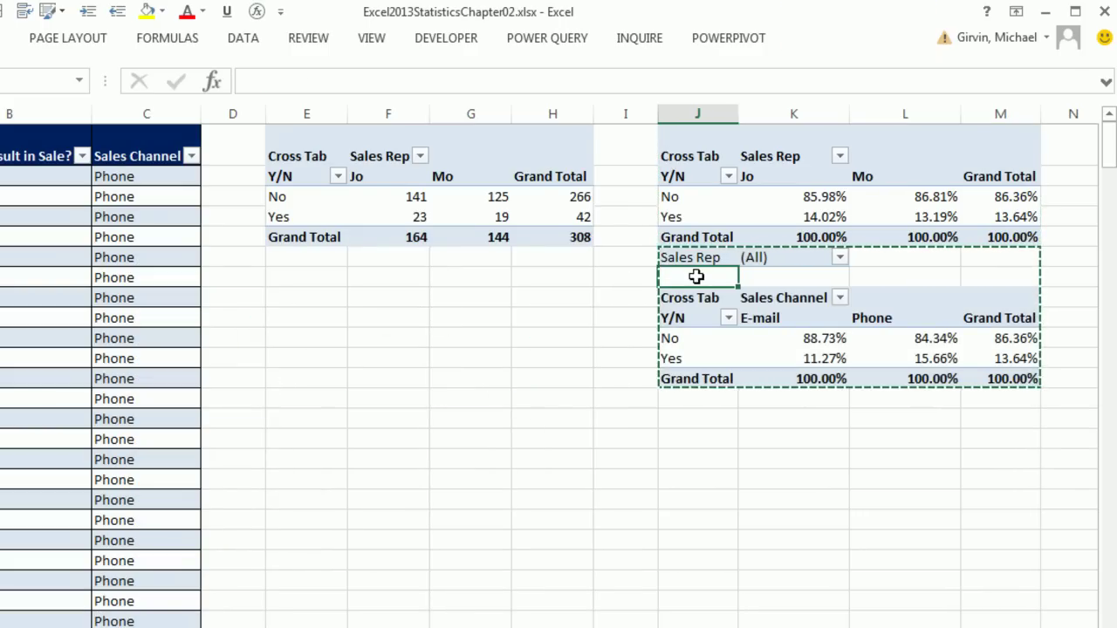
key(ctrl+v)
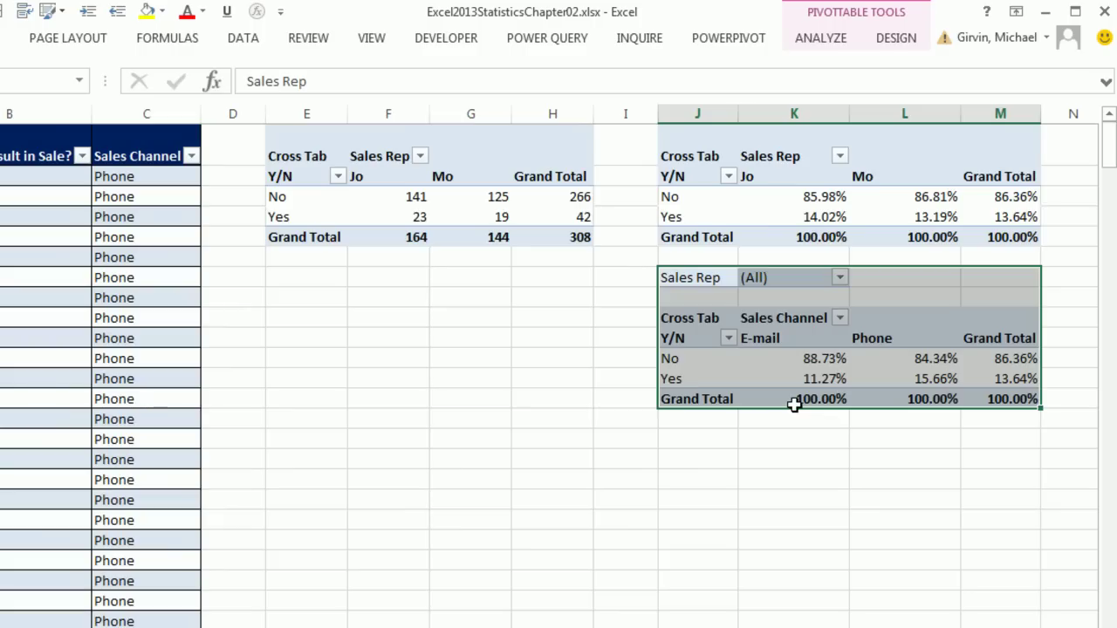
key(ctrl+c)
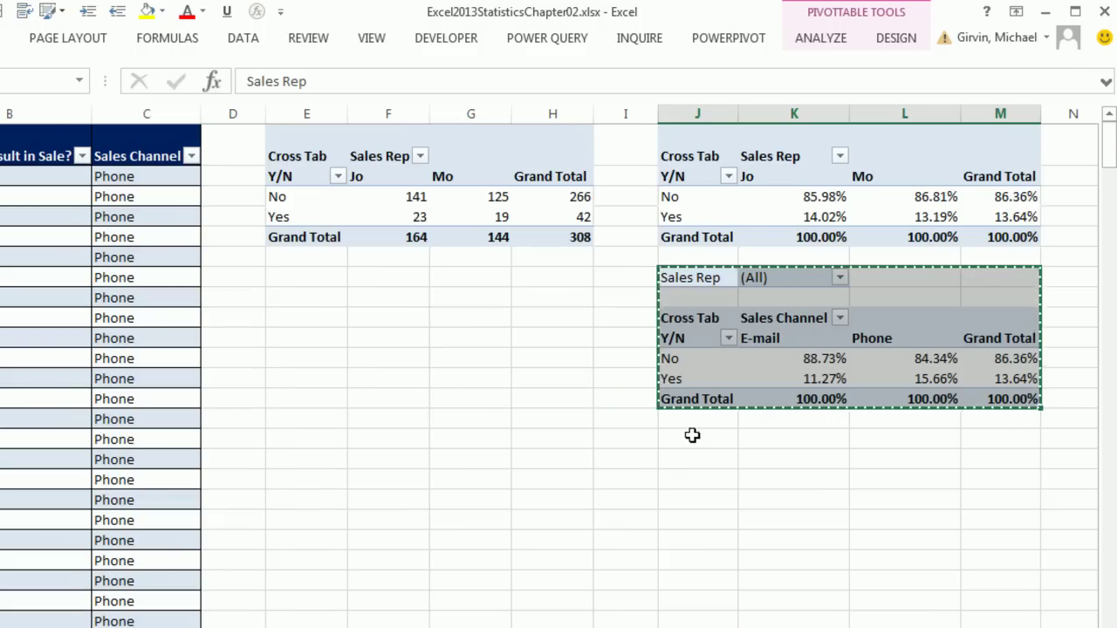
Step: Paste a duplicate of the channel pivot table further below
click(687, 441)
key(ctrl+v)
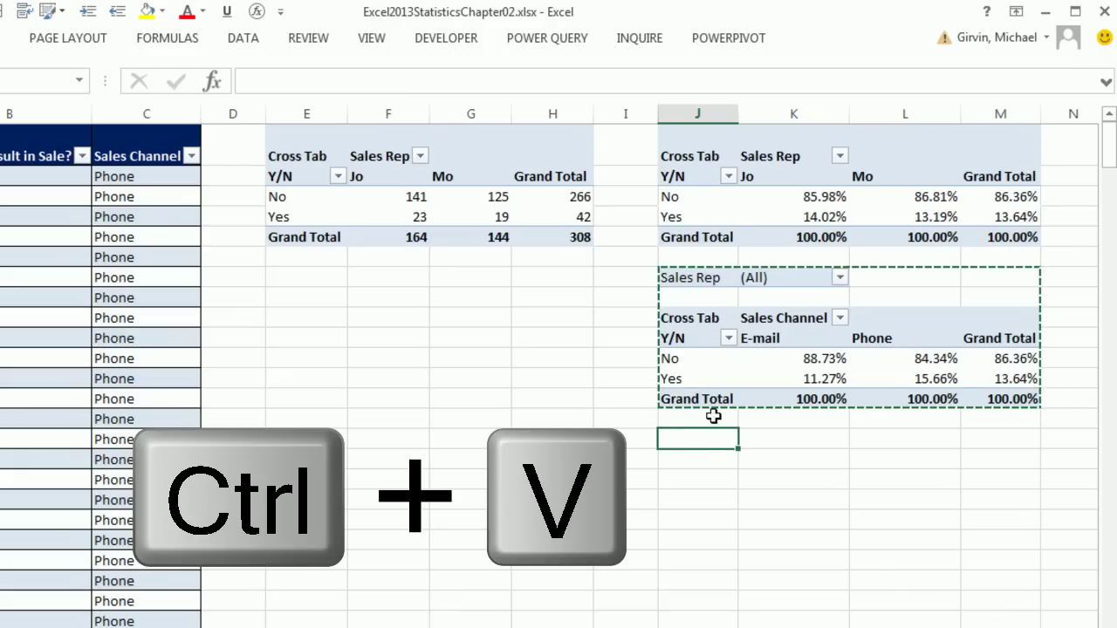
click(890, 283)
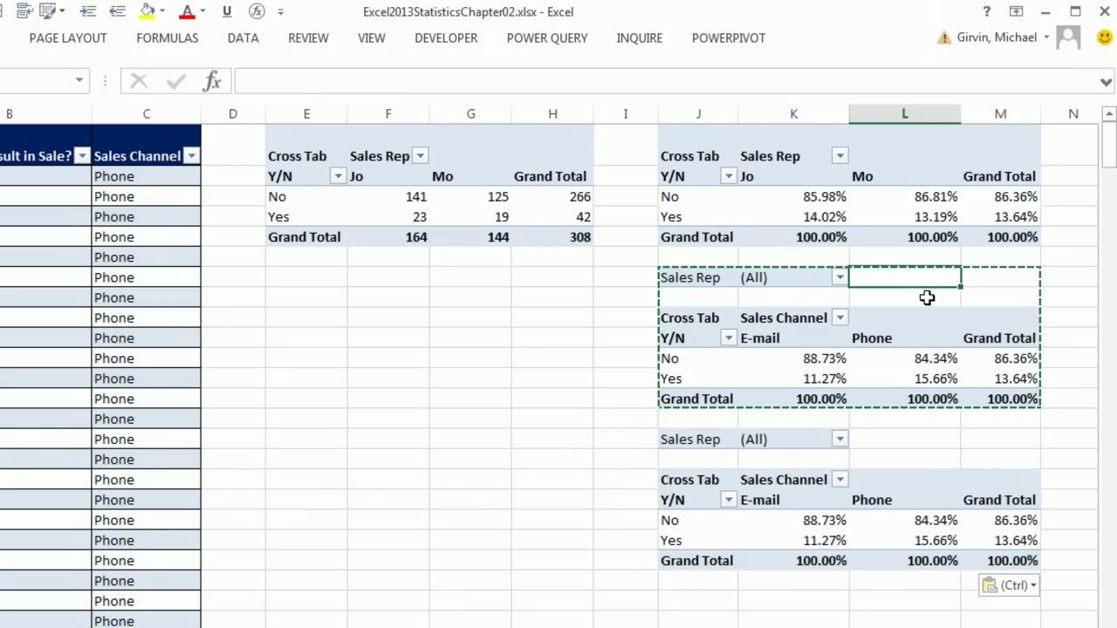
Step: Filter the upper channel pivot to sales rep Jo and the lower one to Mo
click(840, 279)
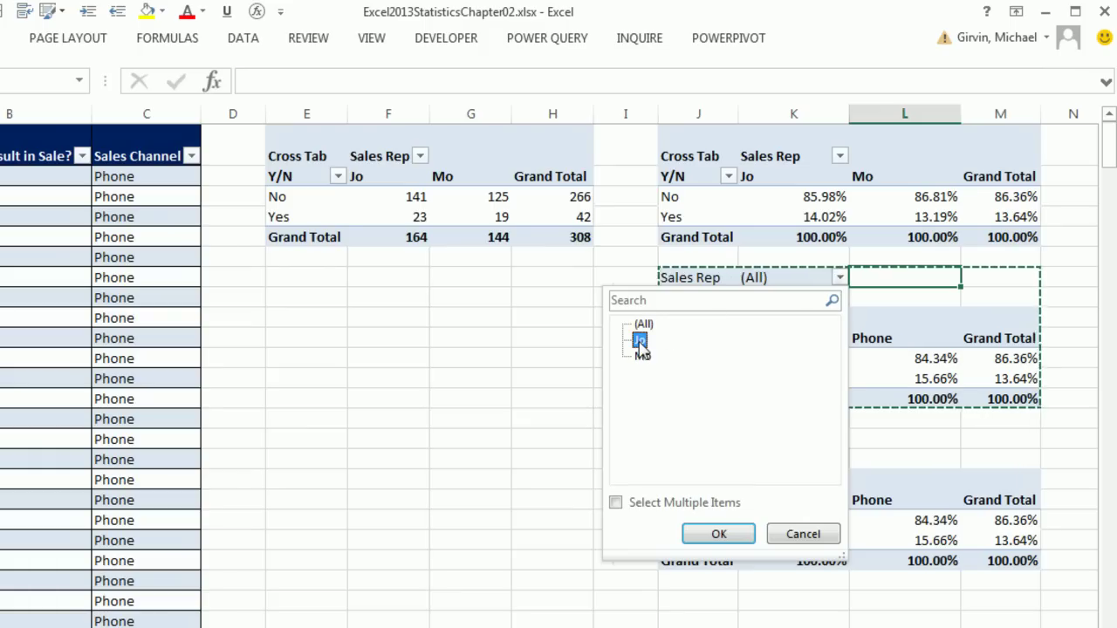
click(718, 533)
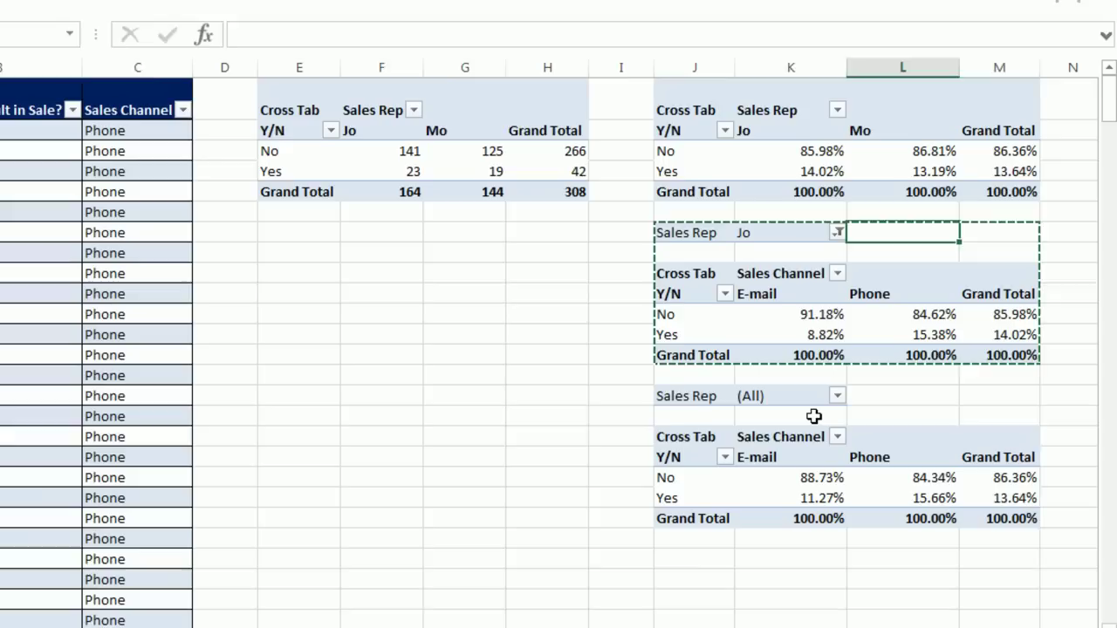
click(817, 459)
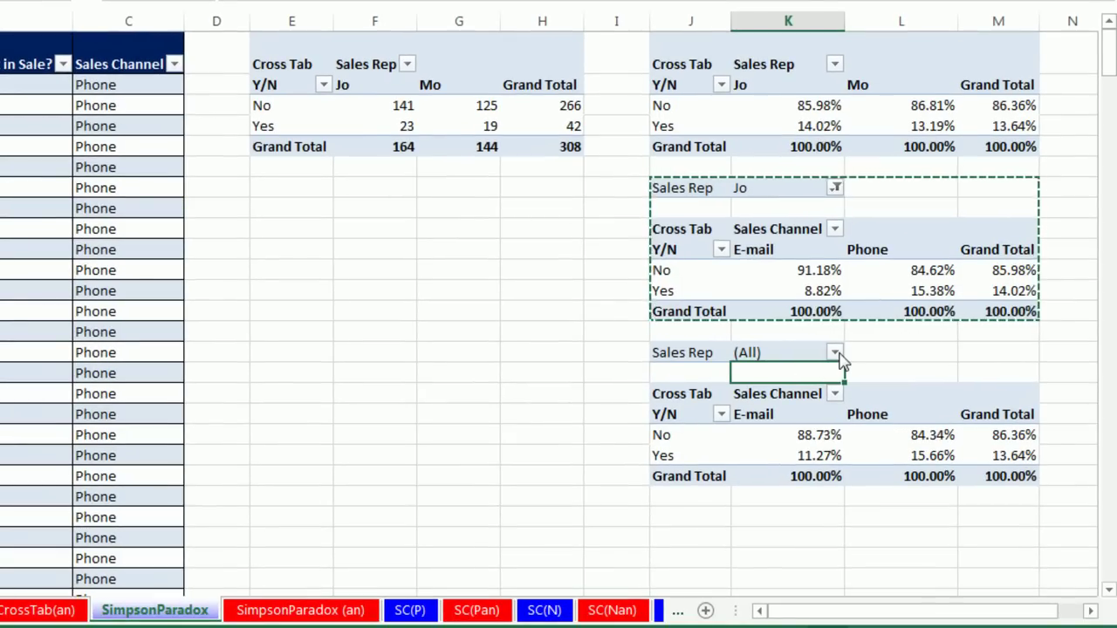
click(836, 353)
click(637, 433)
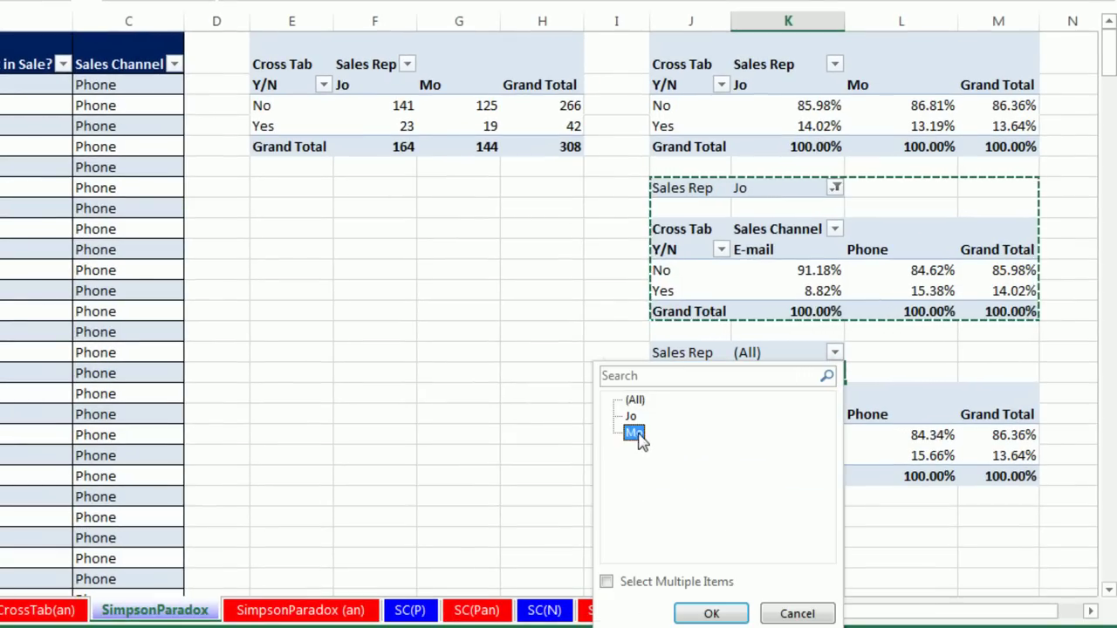
click(714, 613)
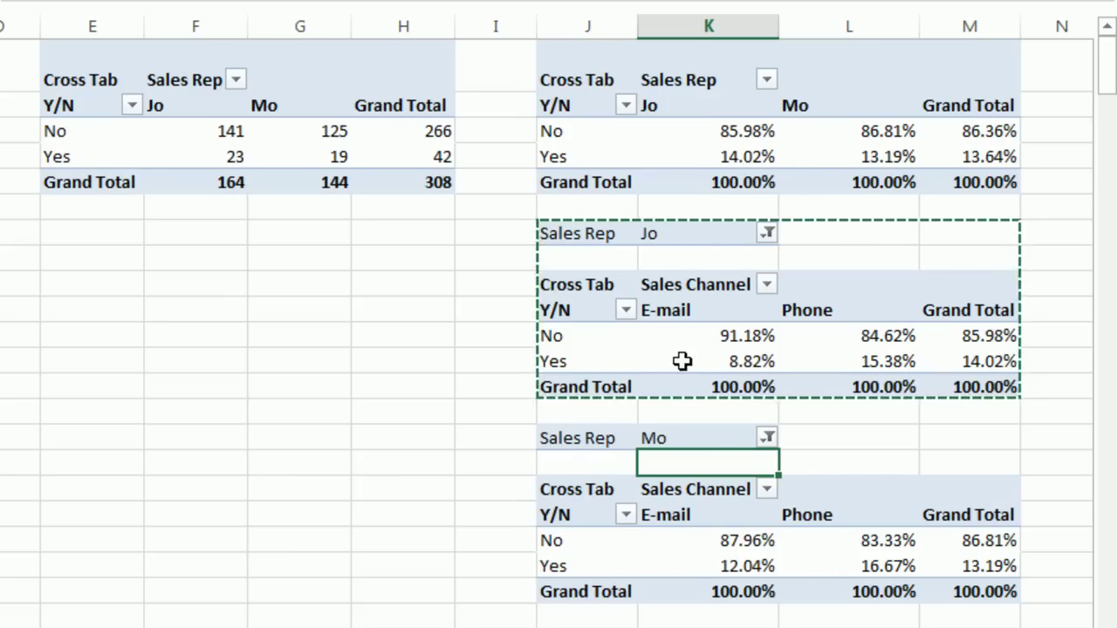
mouse_move(687, 362)
mouse_move(703, 570)
mouse_move(655, 391)
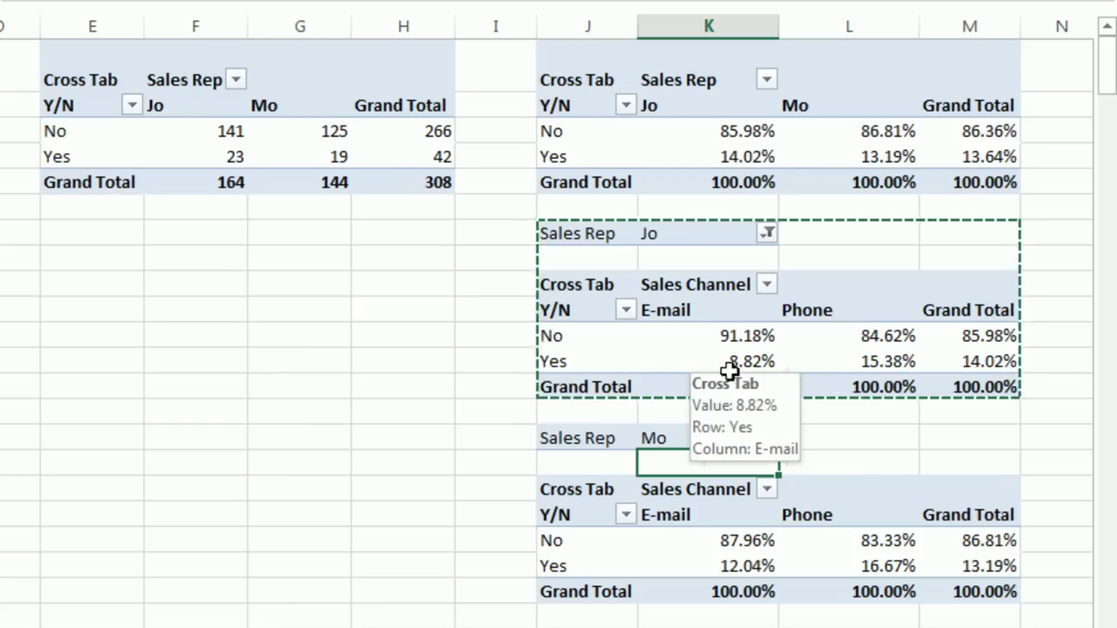
click(843, 367)
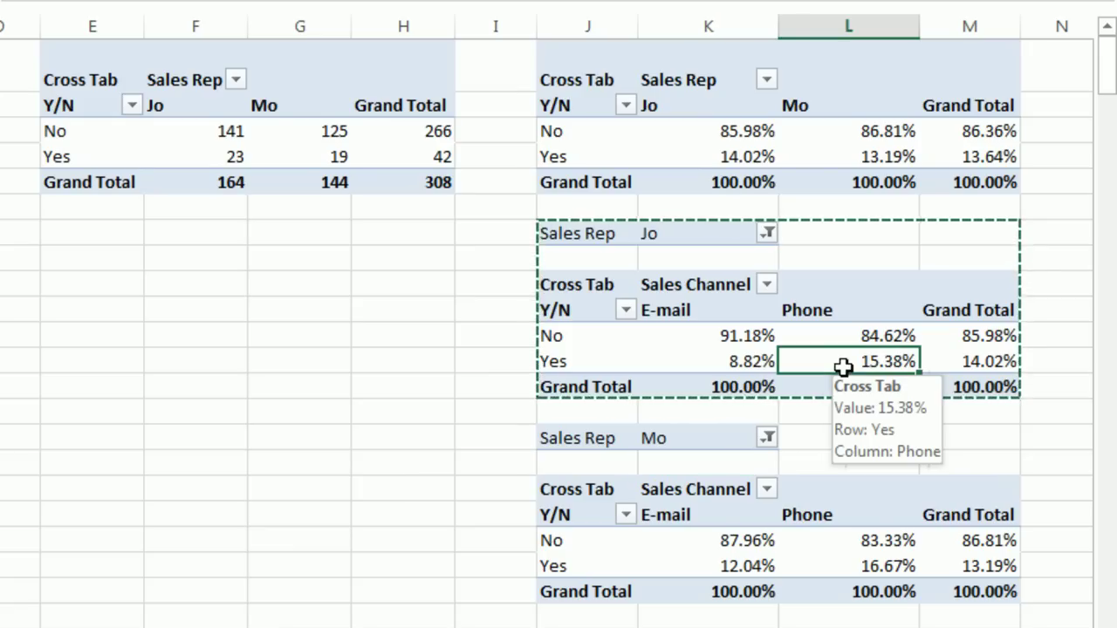
click(858, 569)
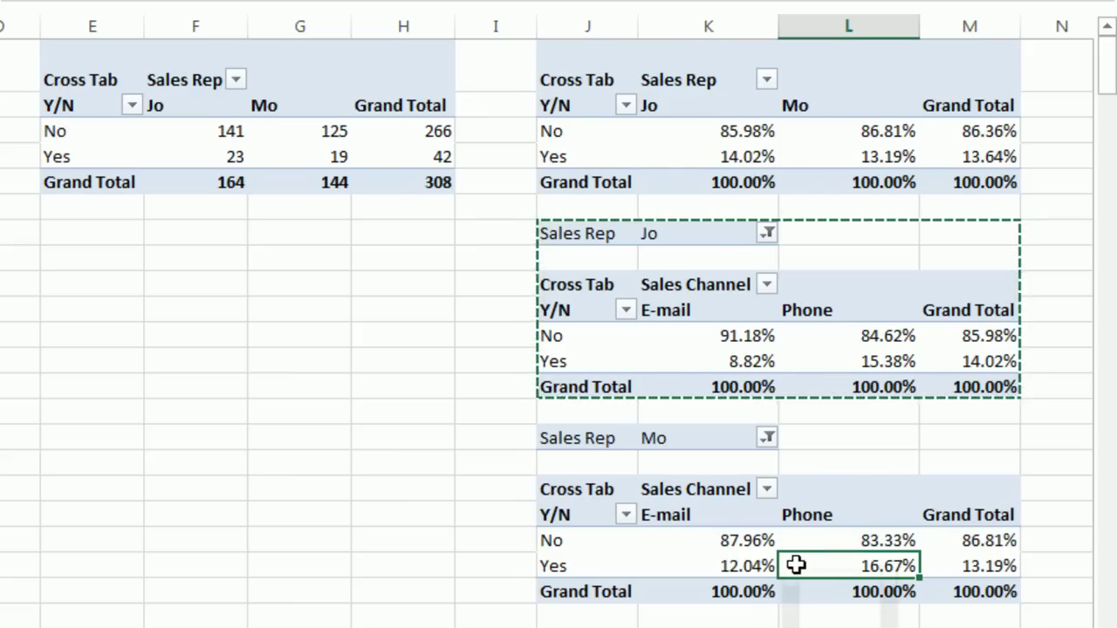
mouse_move(796, 565)
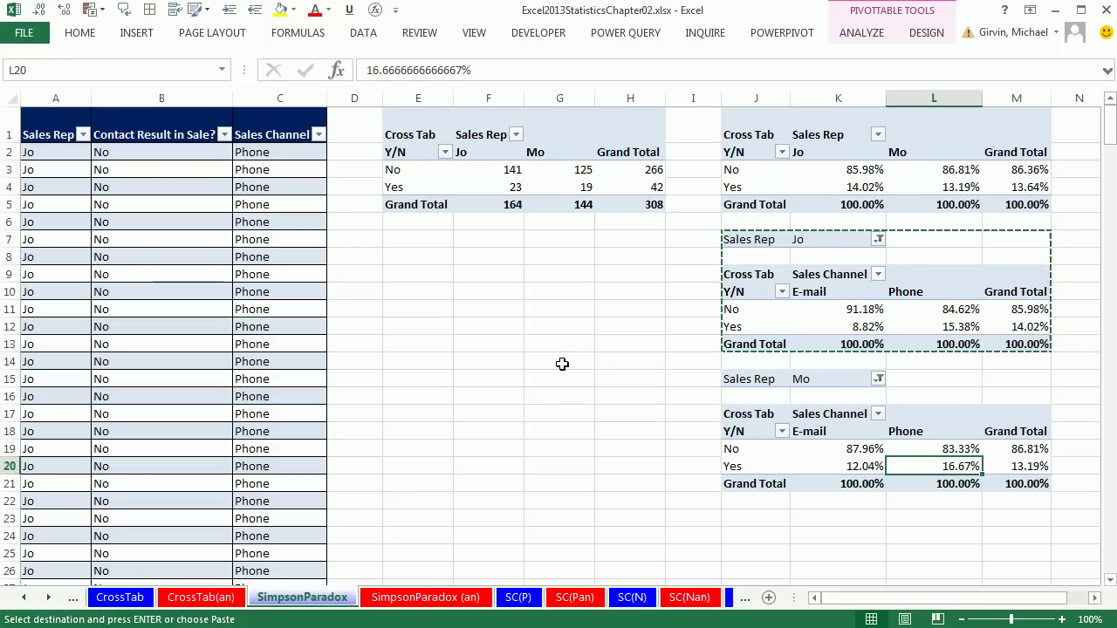
Step: Scroll back through the sheet tabs and switch to CrossTab(an3), then to CrossTab(an2)
click(24, 602)
click(24, 602)
click(23, 602)
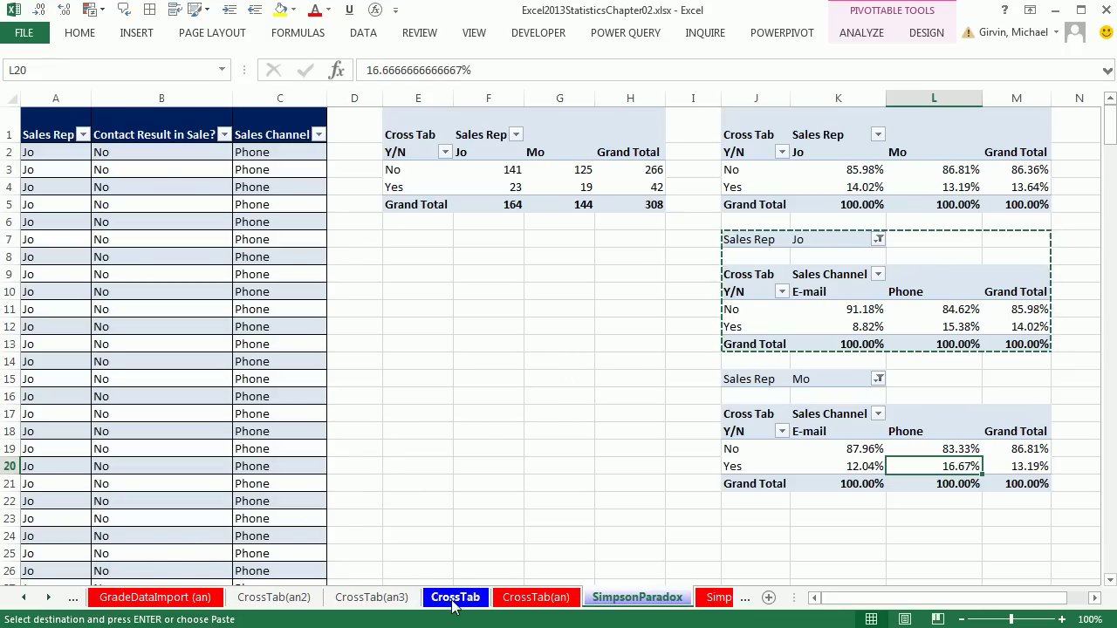
click(363, 601)
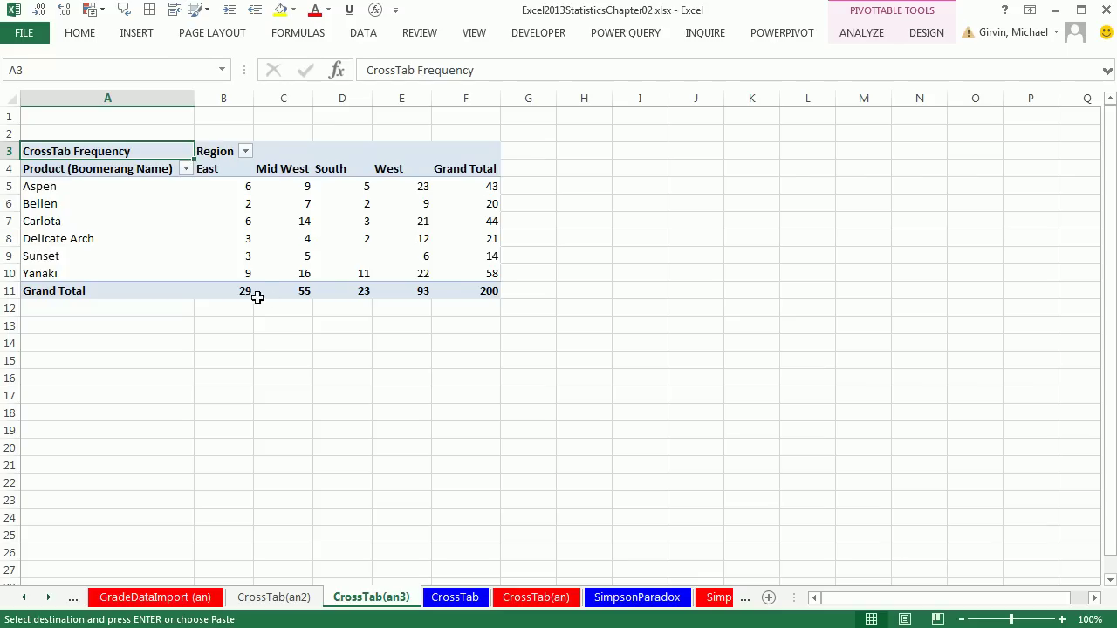
click(291, 599)
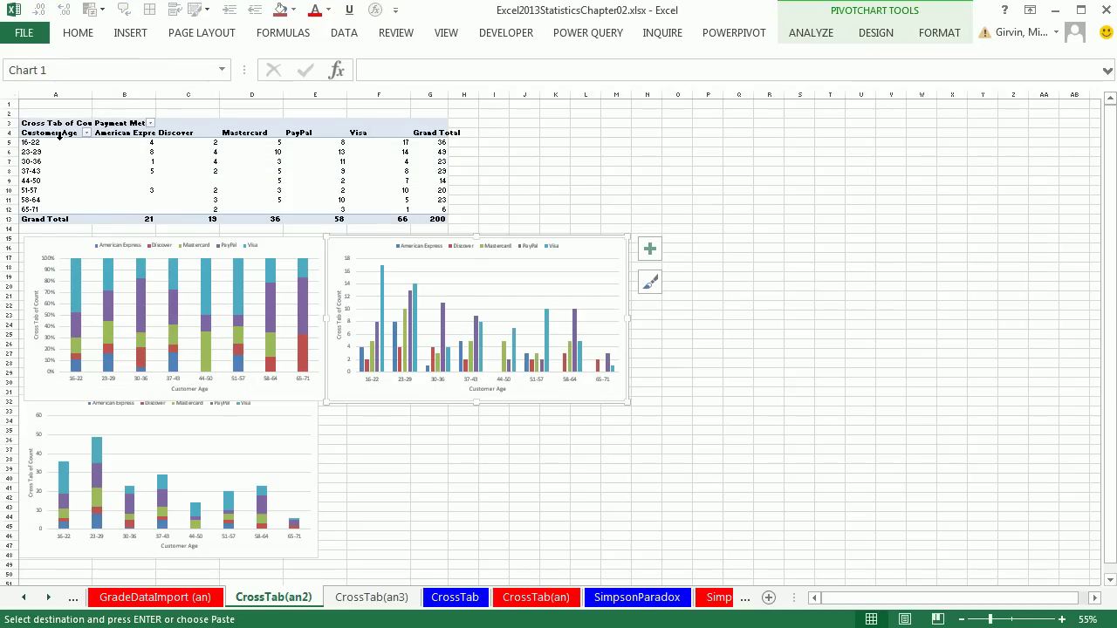